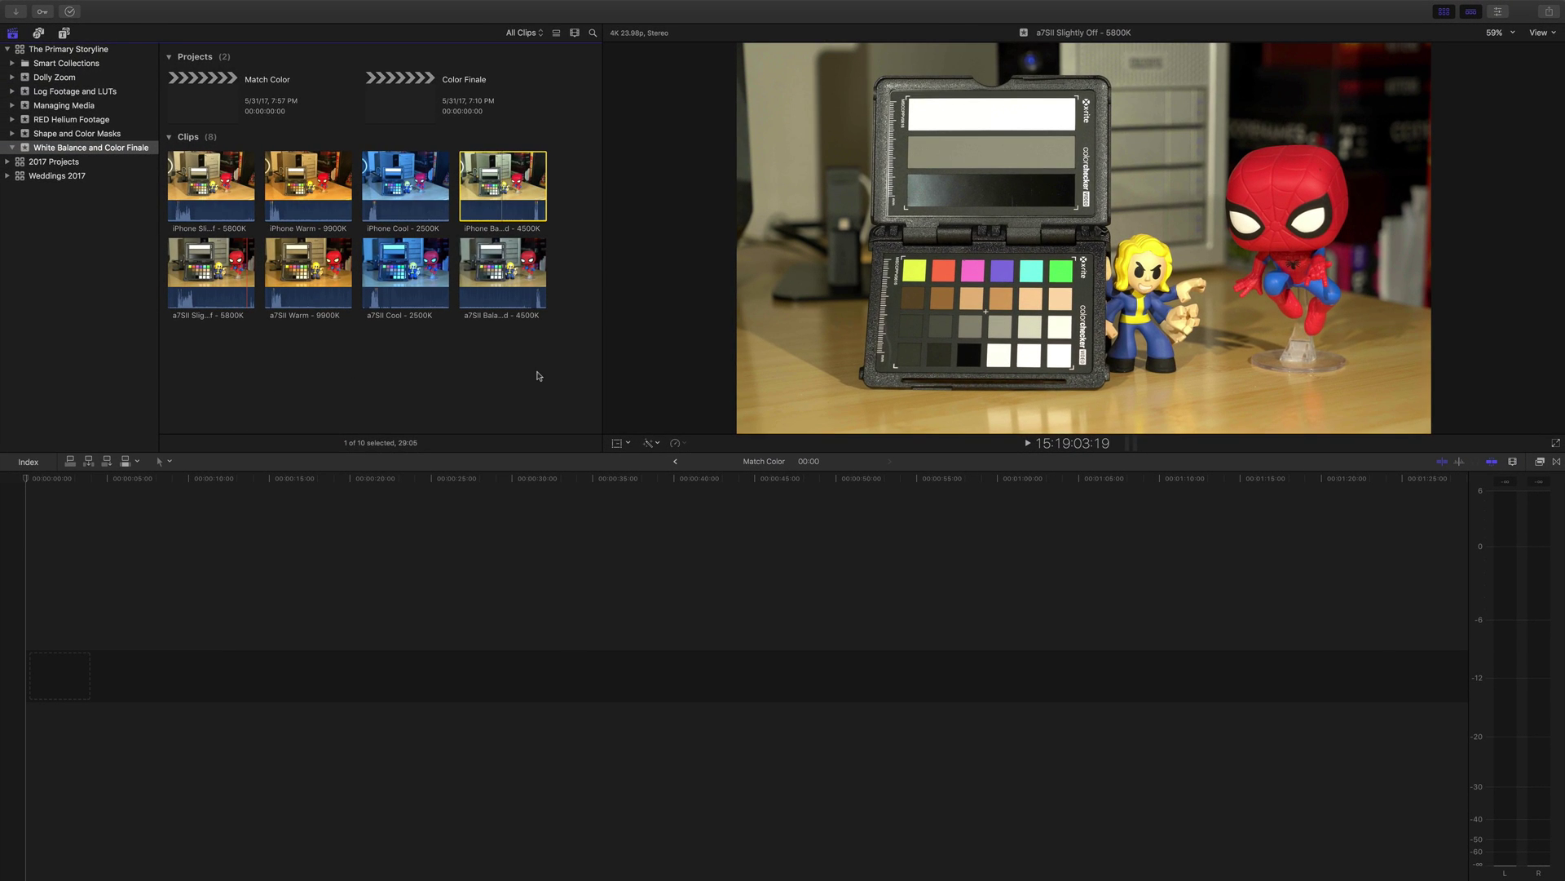
# - Append all eight iPhone and a7SII clips to the Match Color timeline and set each clip's duration to 10 seconds
pyautogui.moveTo(537, 376); pyautogui.dragTo(138, 165)
pyautogui.press('e')
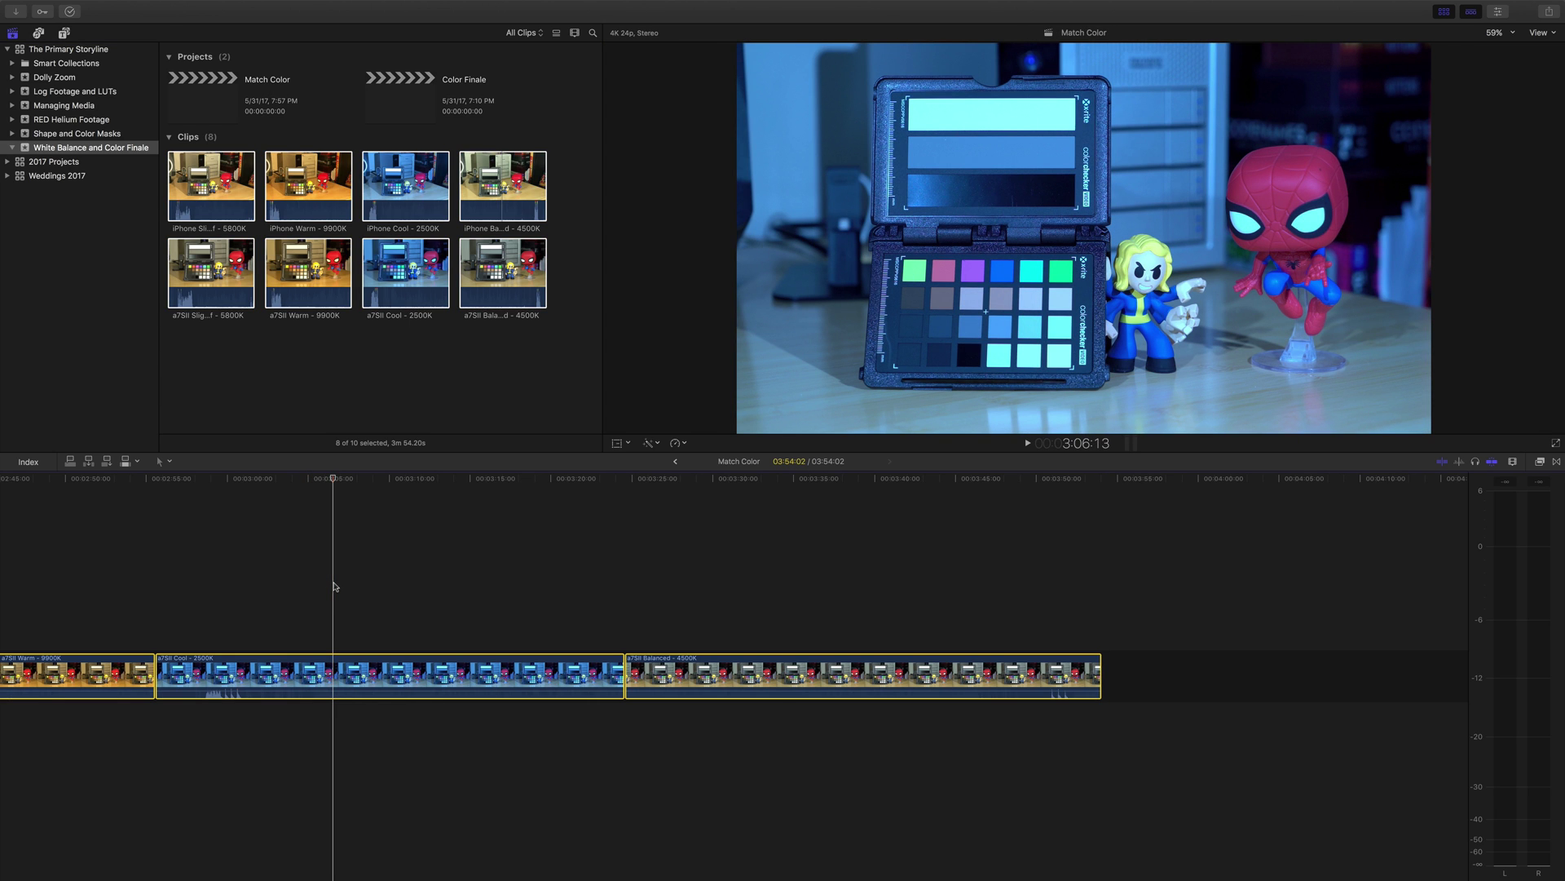
pyautogui.hotkey('ctrl', 'd')
pyautogui.write('1000')
pyautogui.press('Return')
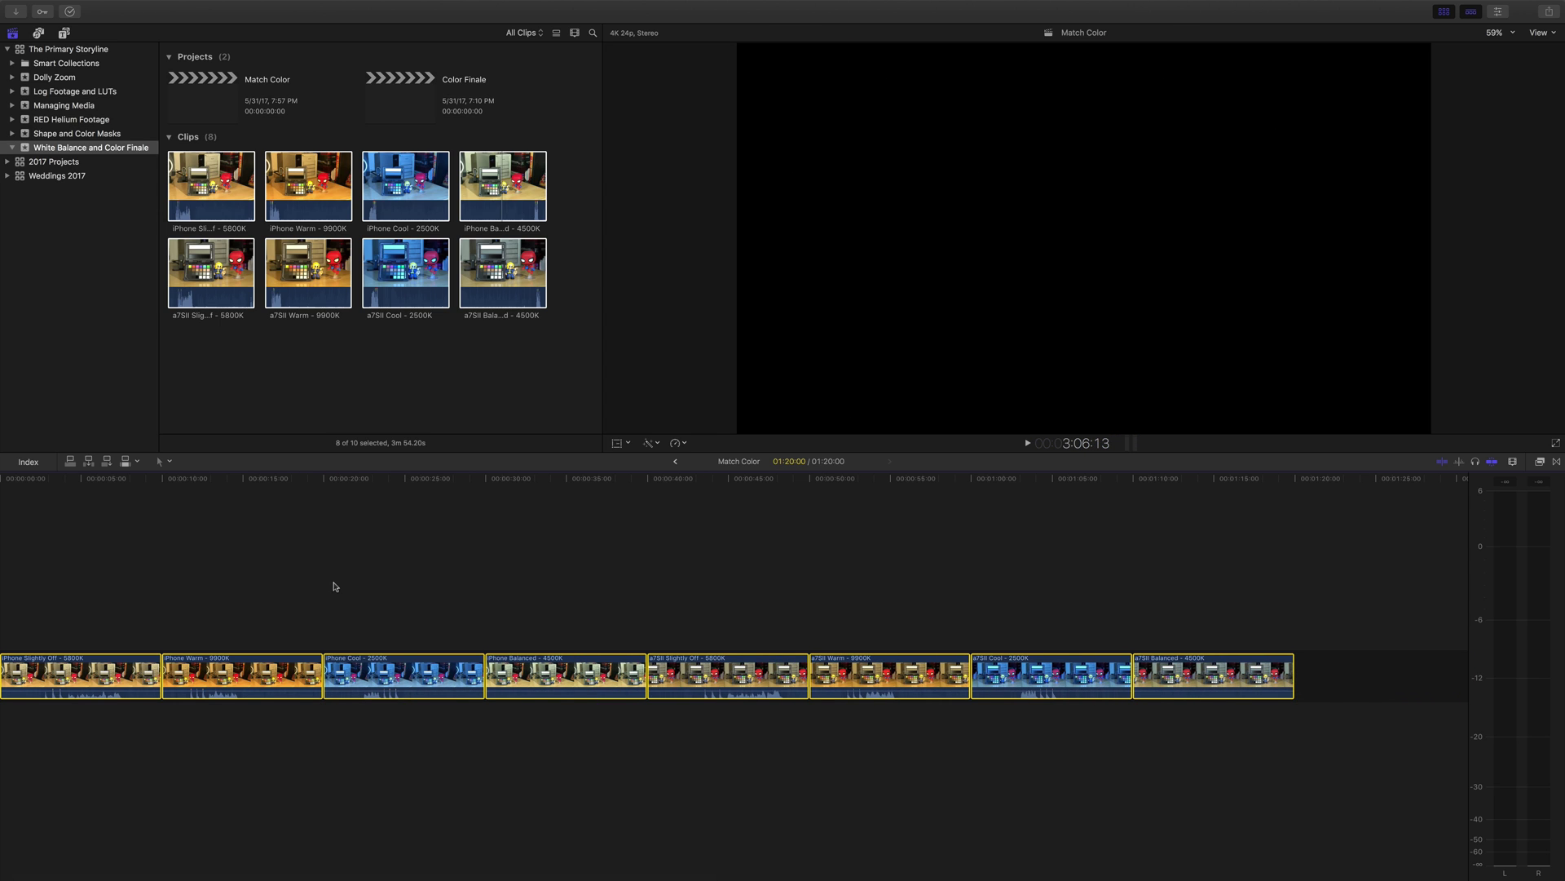
pyautogui.hscroll(-2, 334, 586)
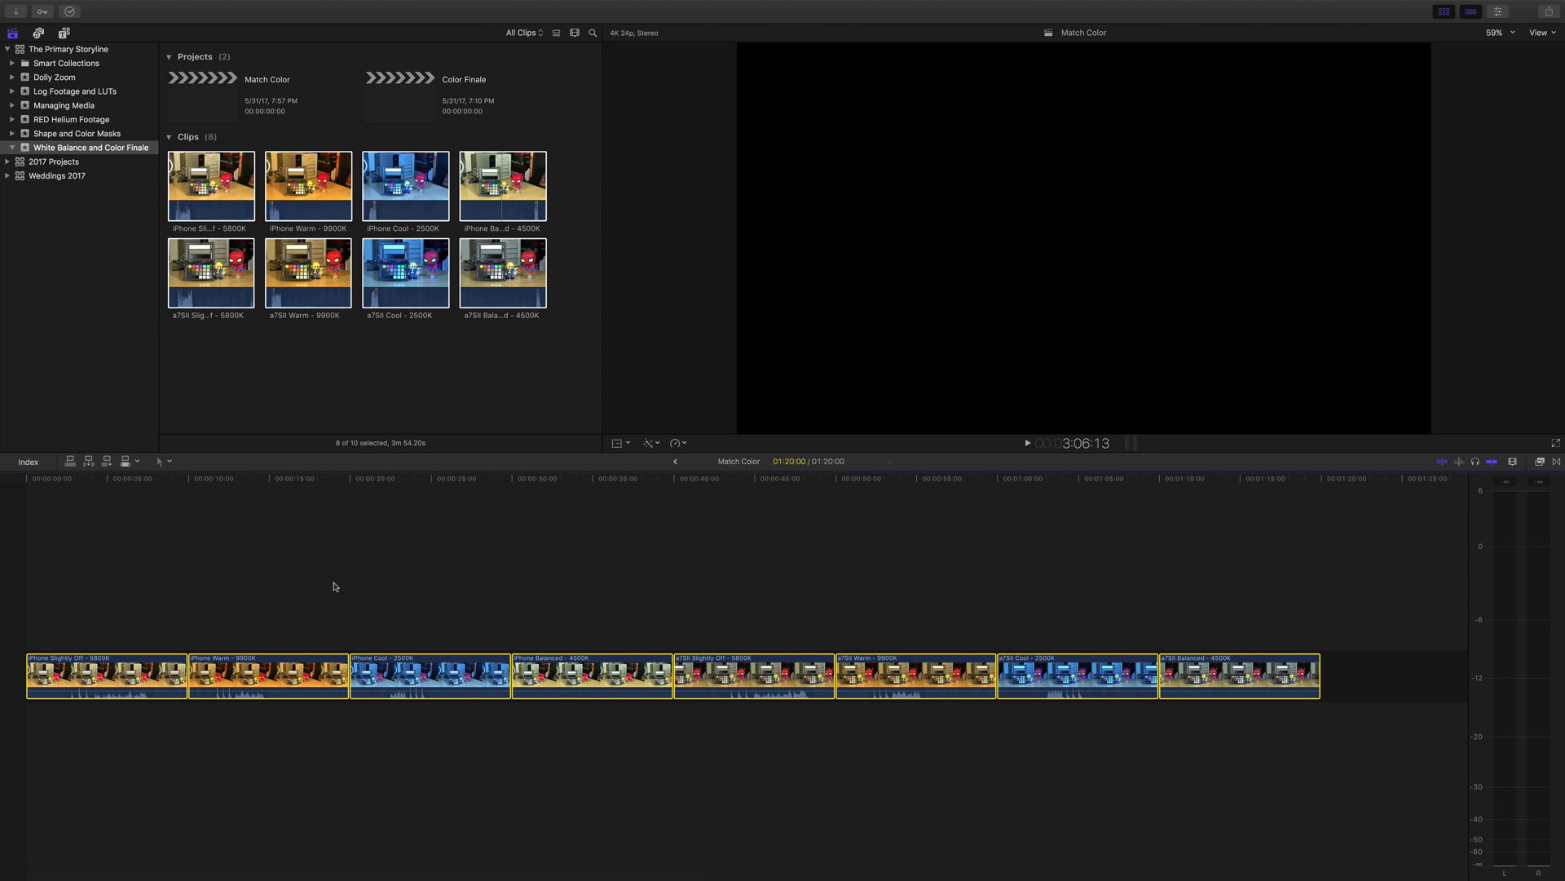
# - Park the playhead on the iPhone Balanced - 4500K clip and replace the browser with the video scopes
pyautogui.click(603, 594)
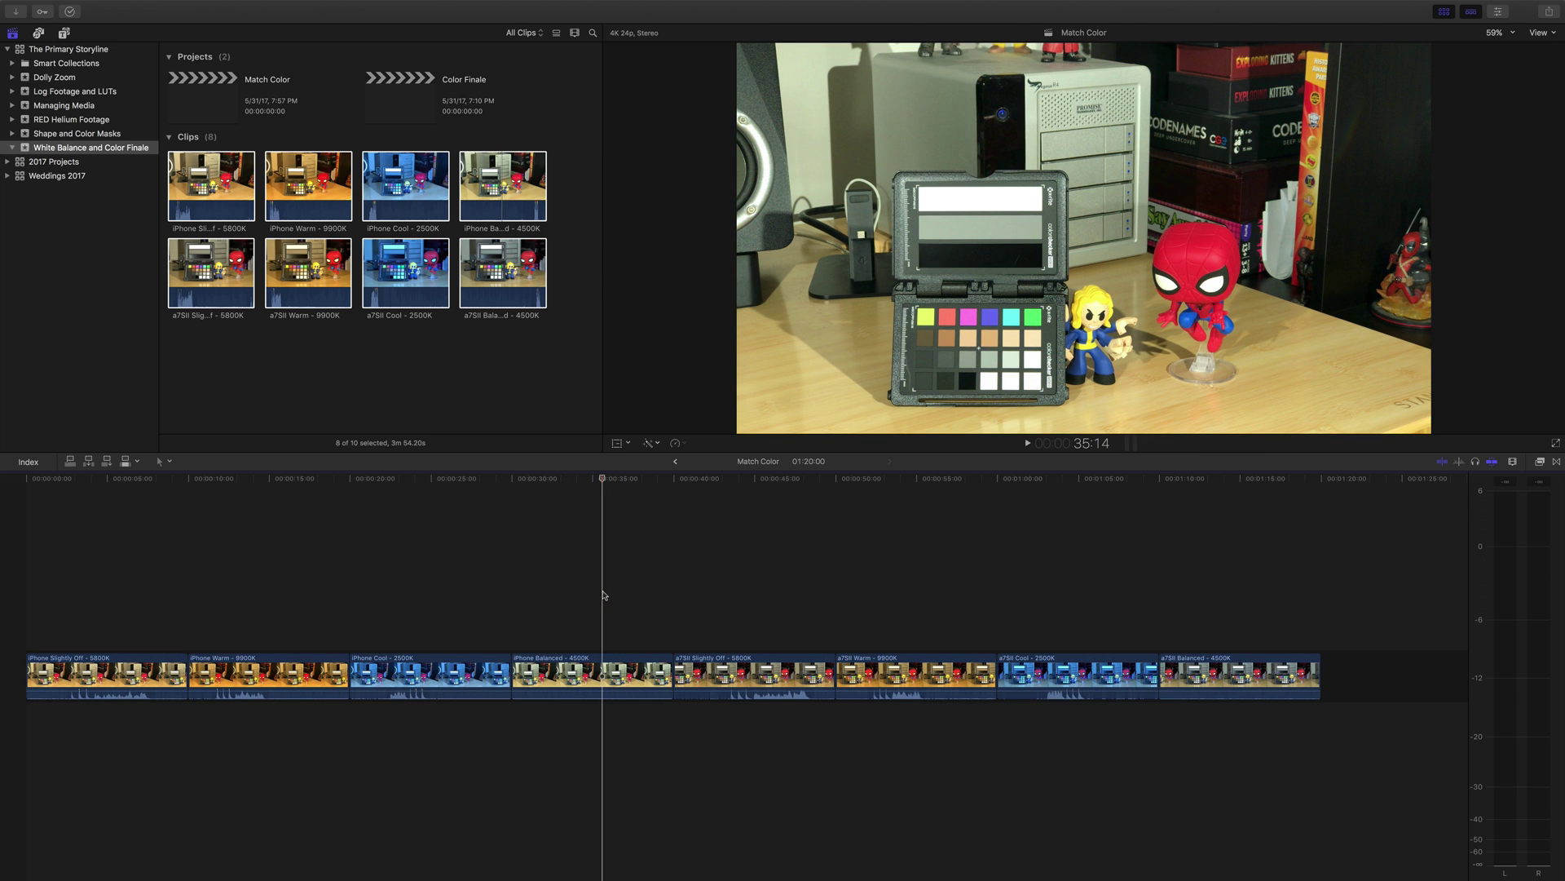
pyautogui.click(1446, 12)
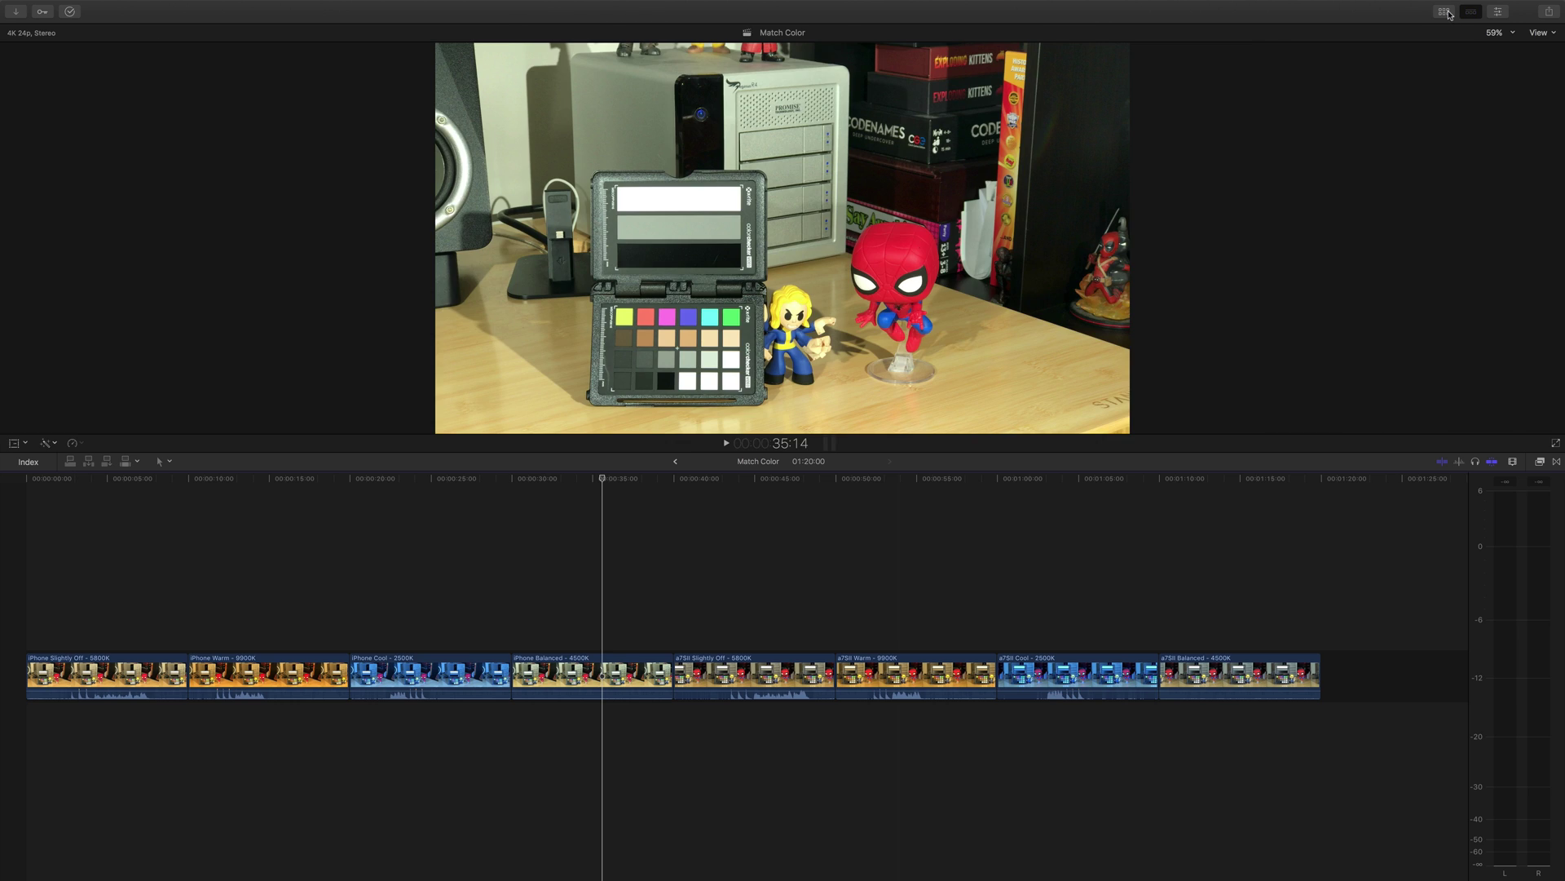
pyautogui.press('super+7')
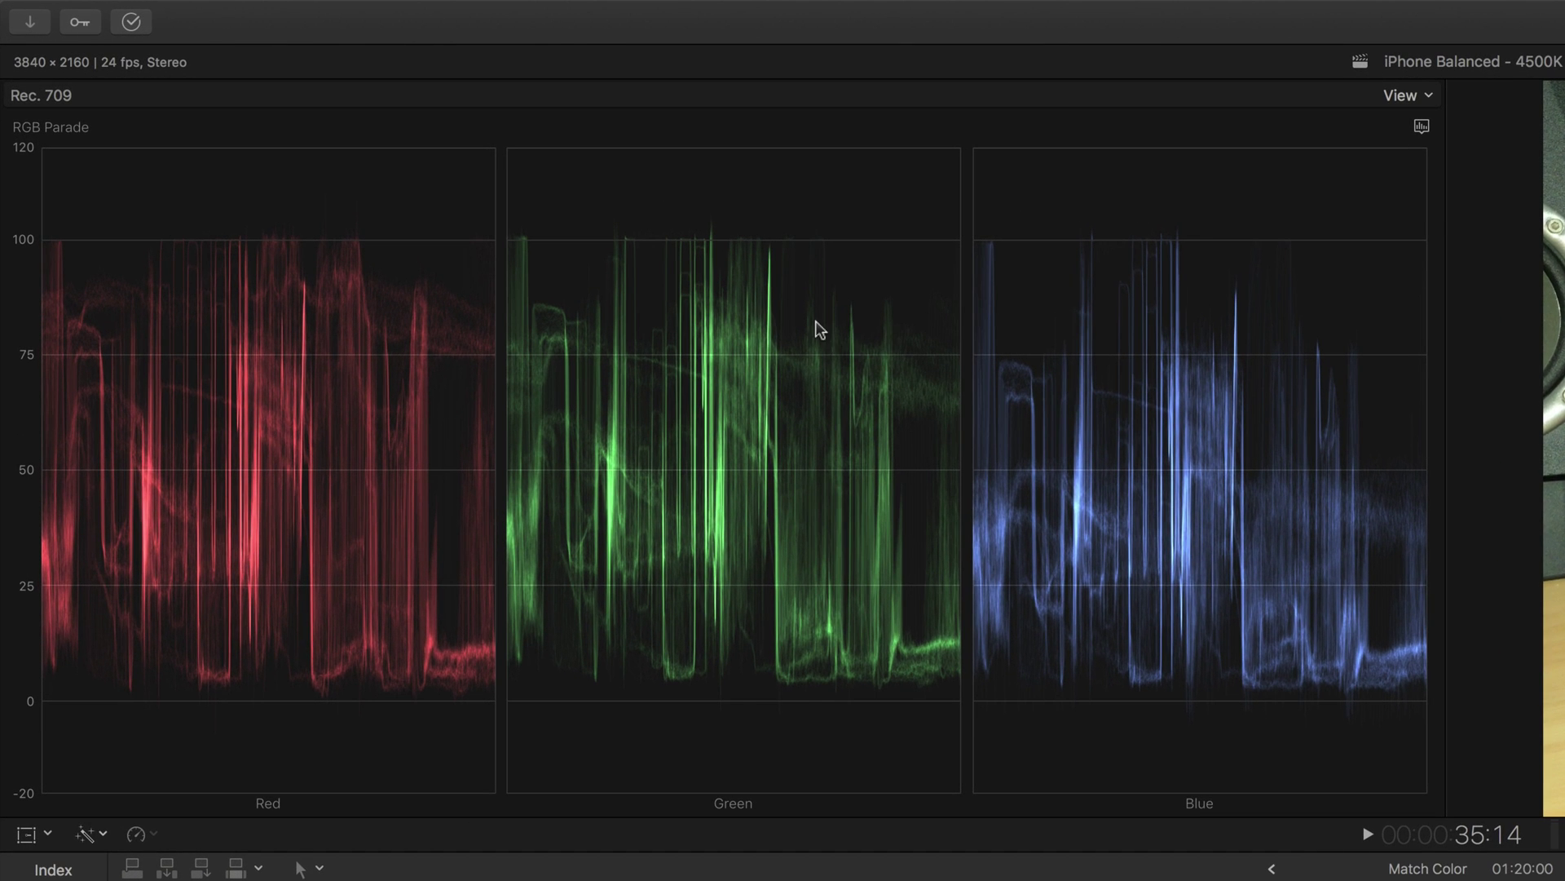
pyautogui.rightClick(816, 322)
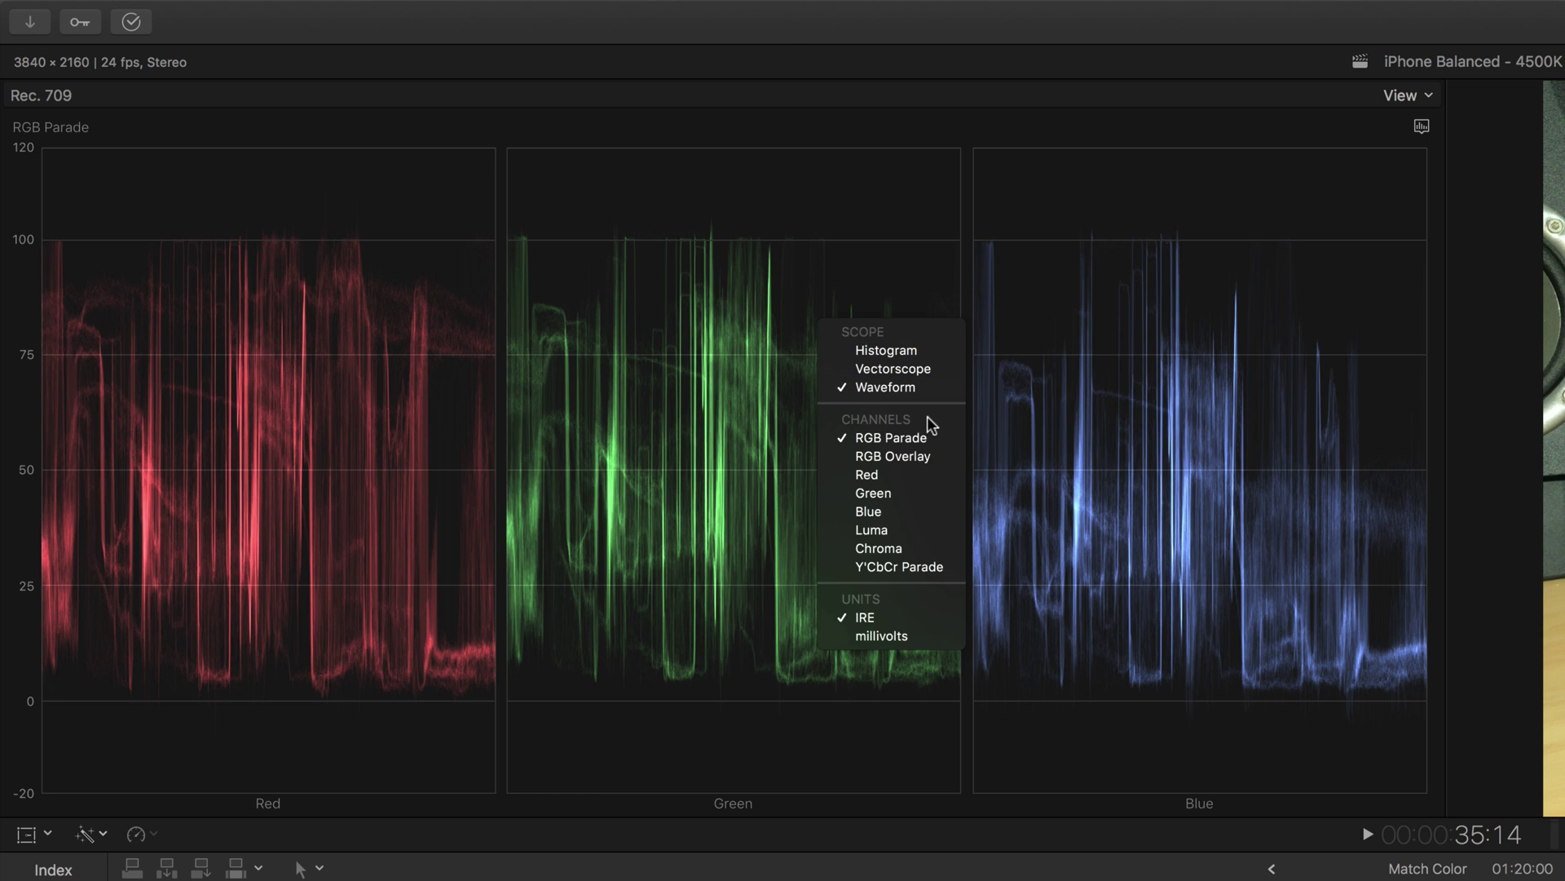
pyautogui.click(1088, 502)
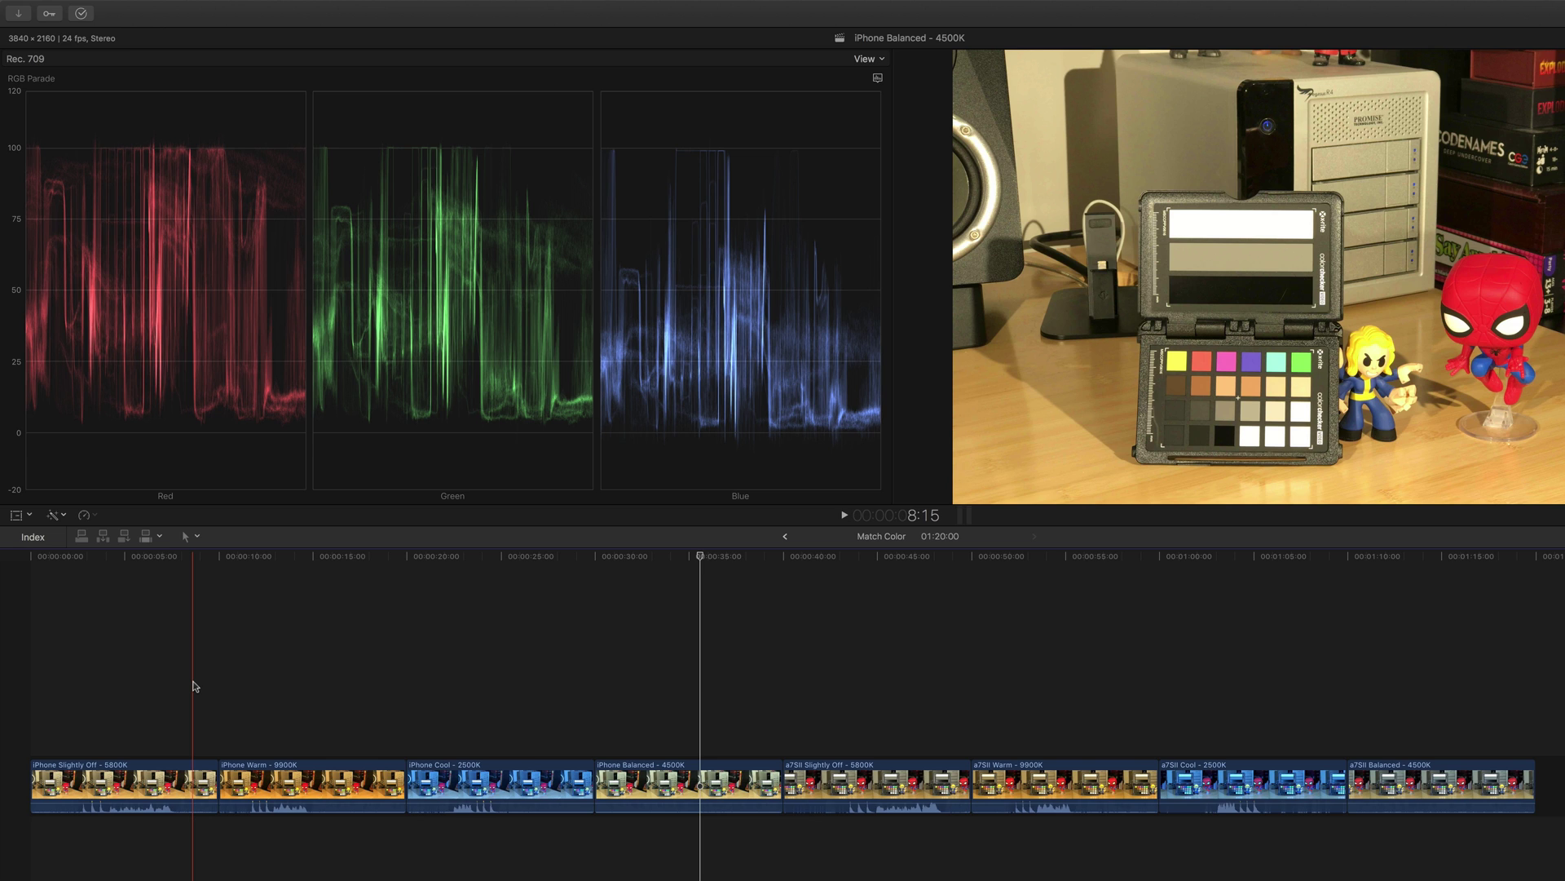
# - Apply Match Color to the iPhone Cool - 2500K clip using a frame of iPhone Balanced - 4500K as reference
pyautogui.click(525, 781)
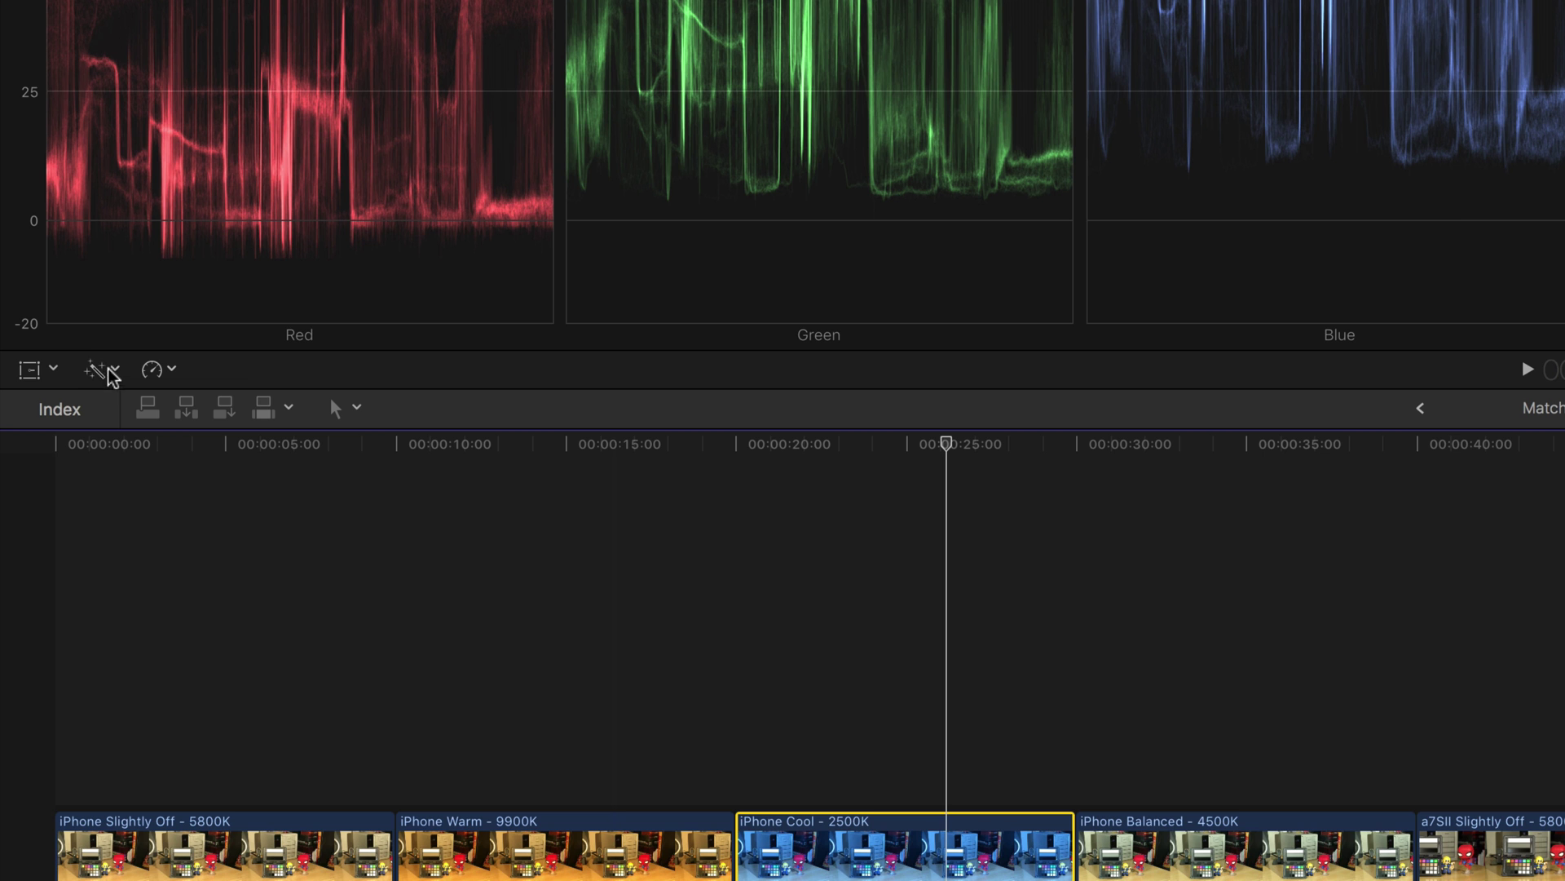
pyautogui.click(105, 373)
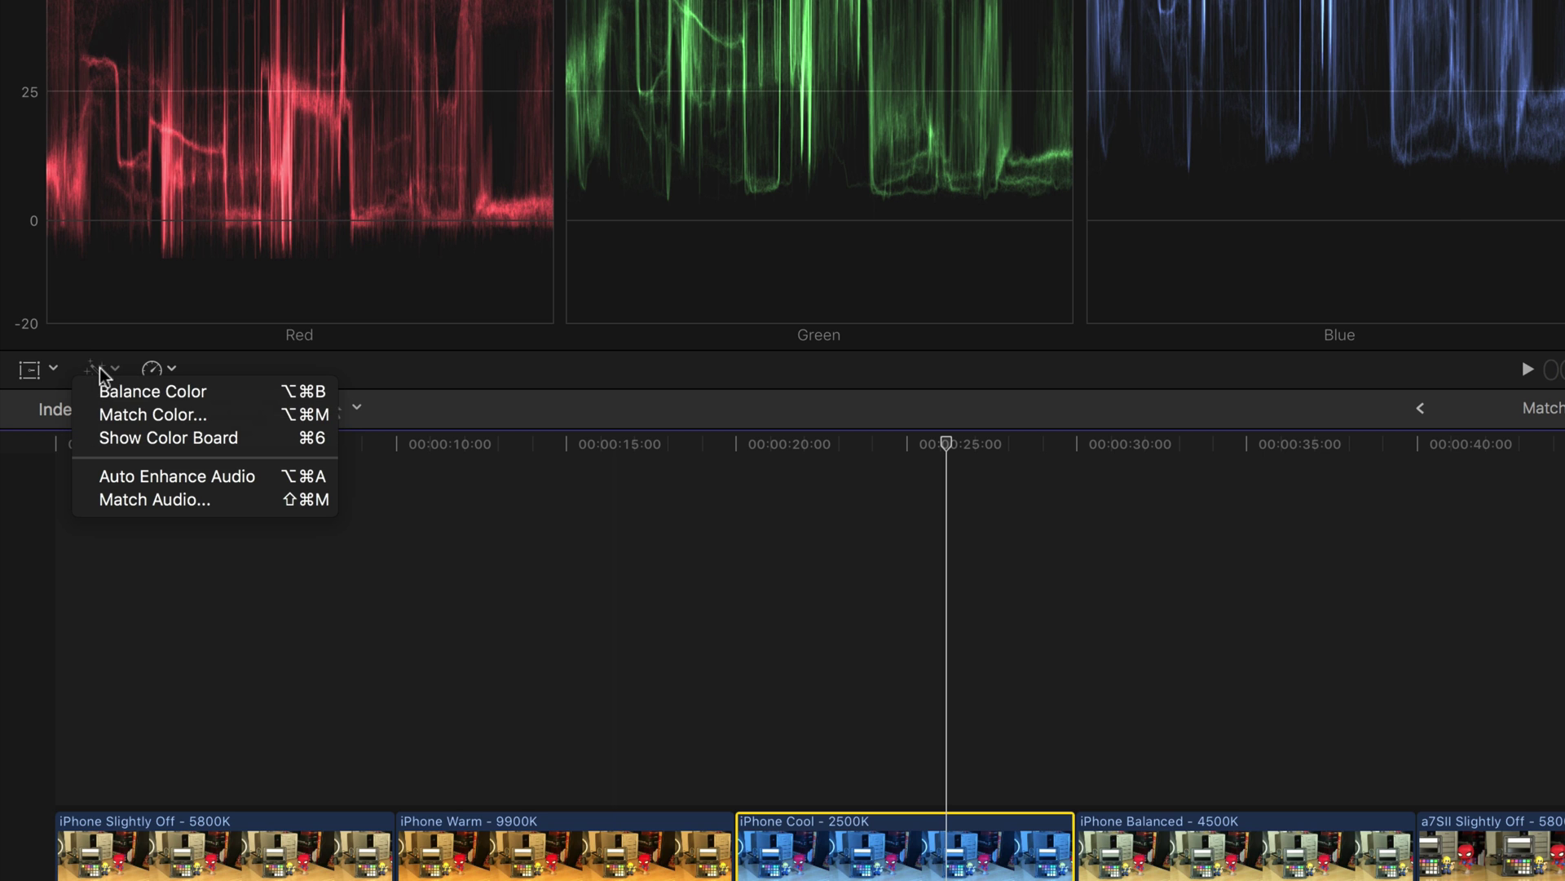
pyautogui.click(172, 412)
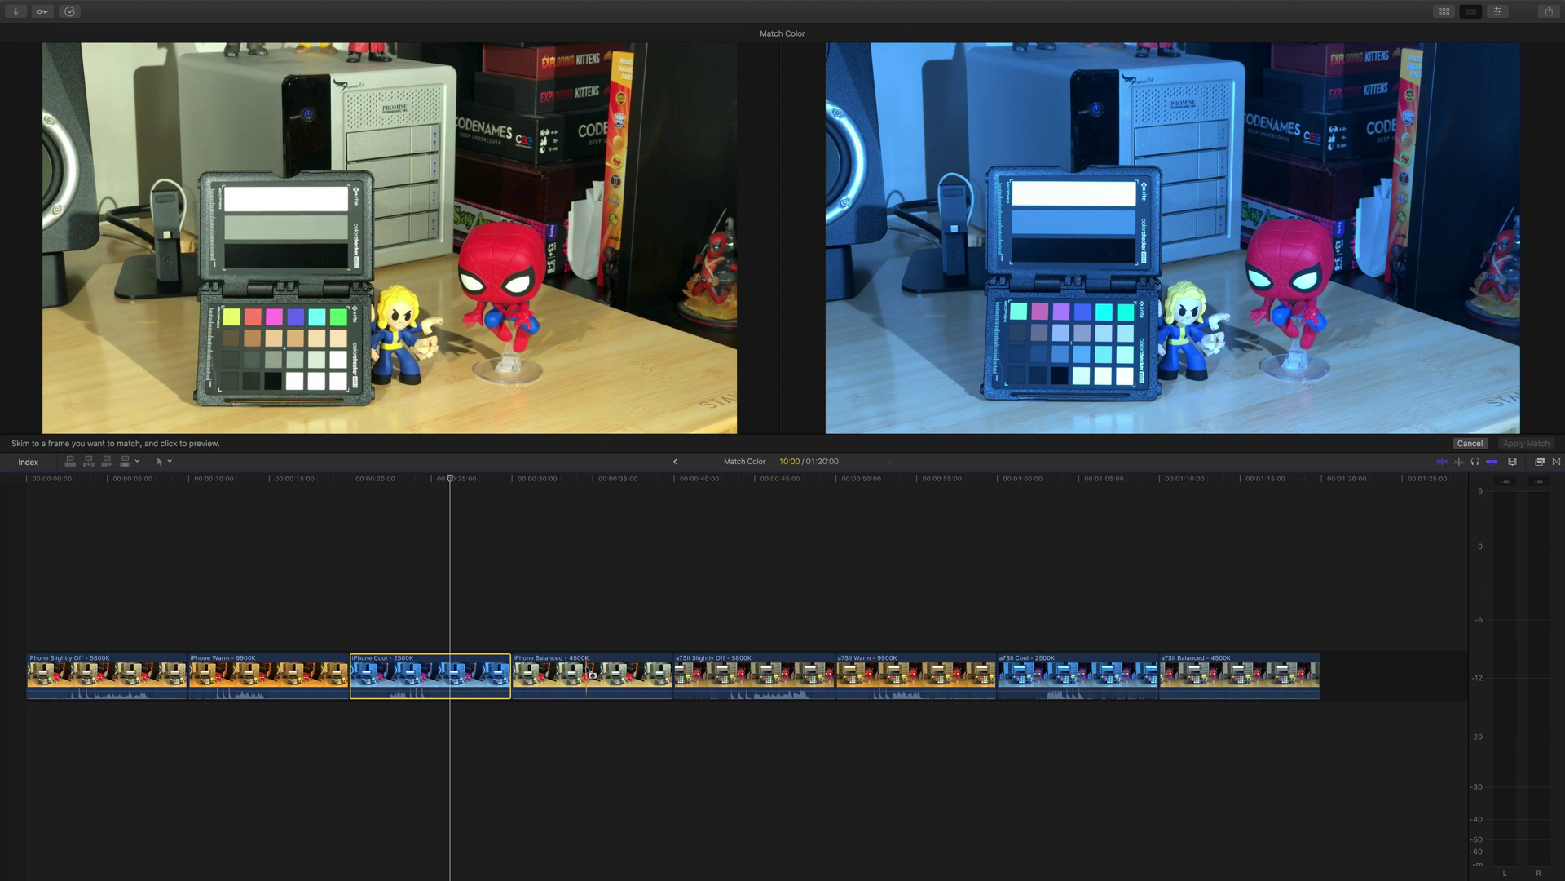
pyautogui.click(629, 673)
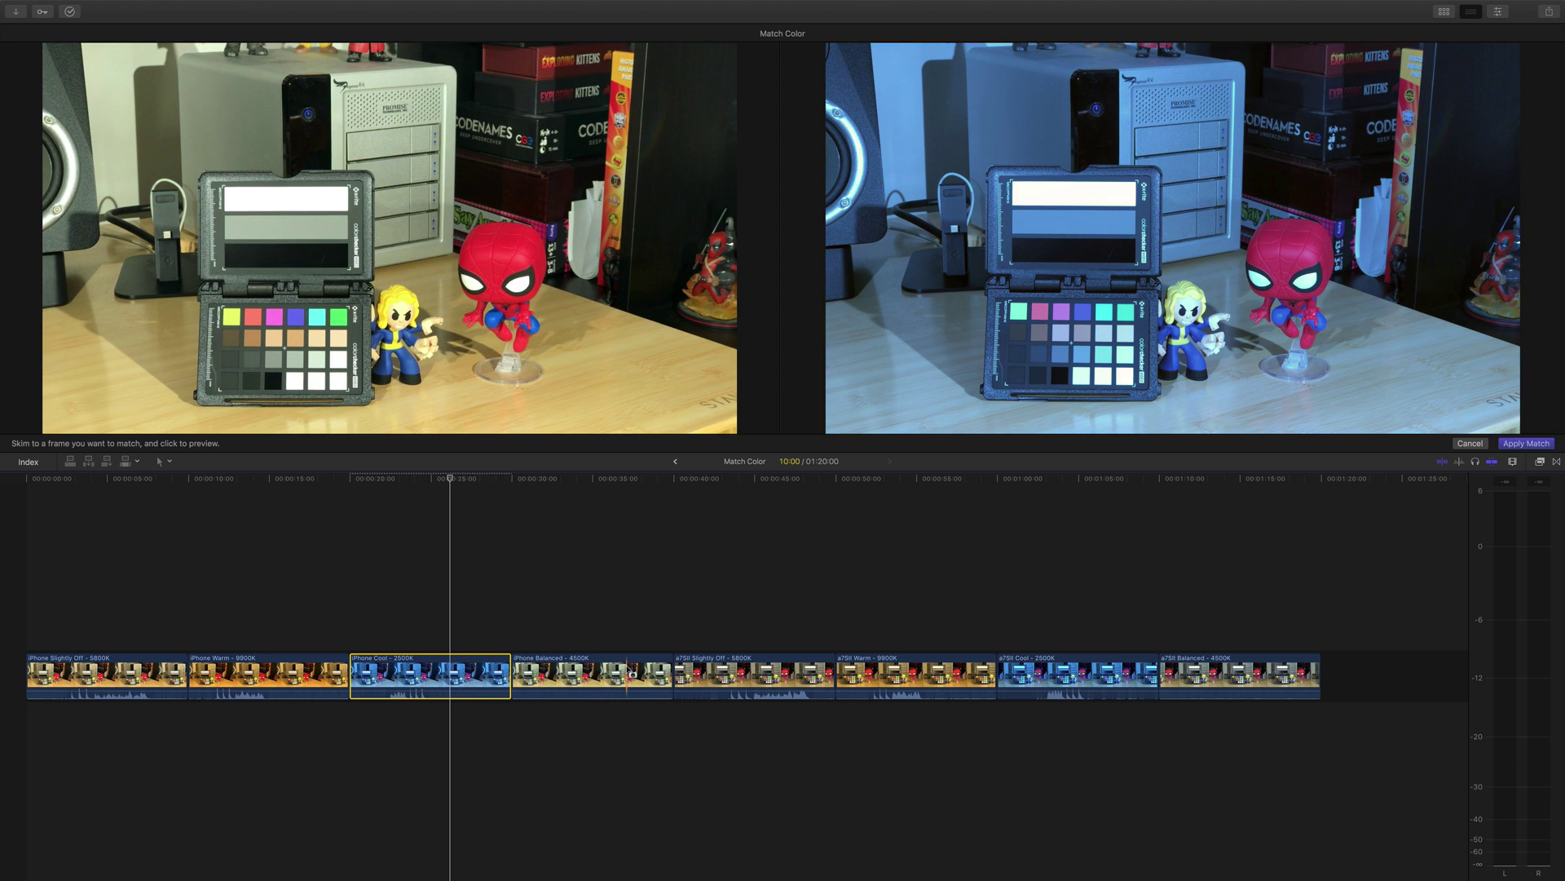
pyautogui.click(1527, 442)
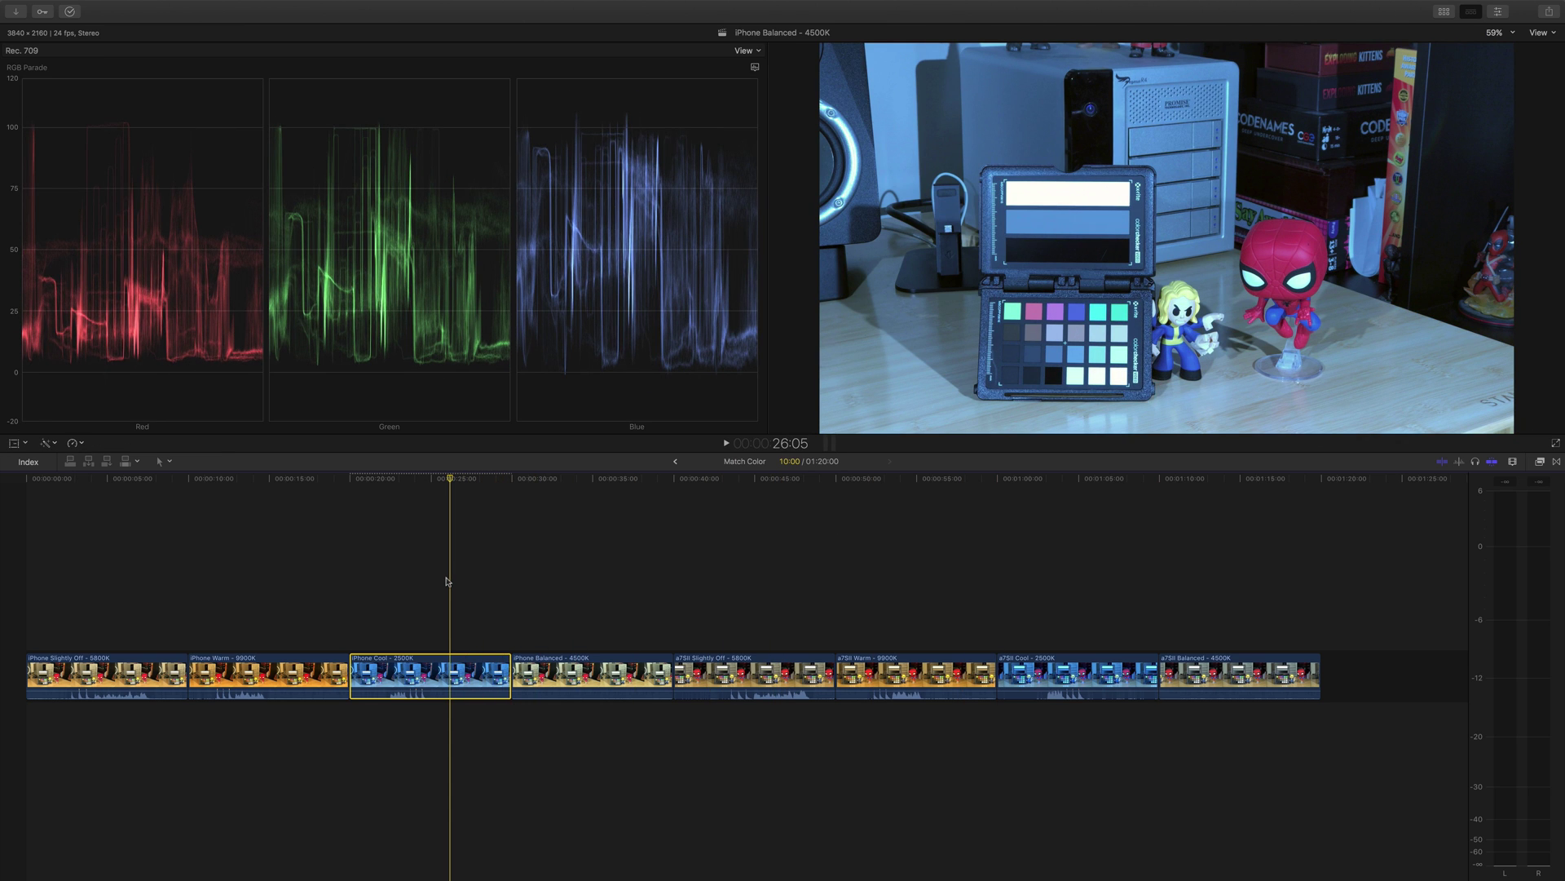
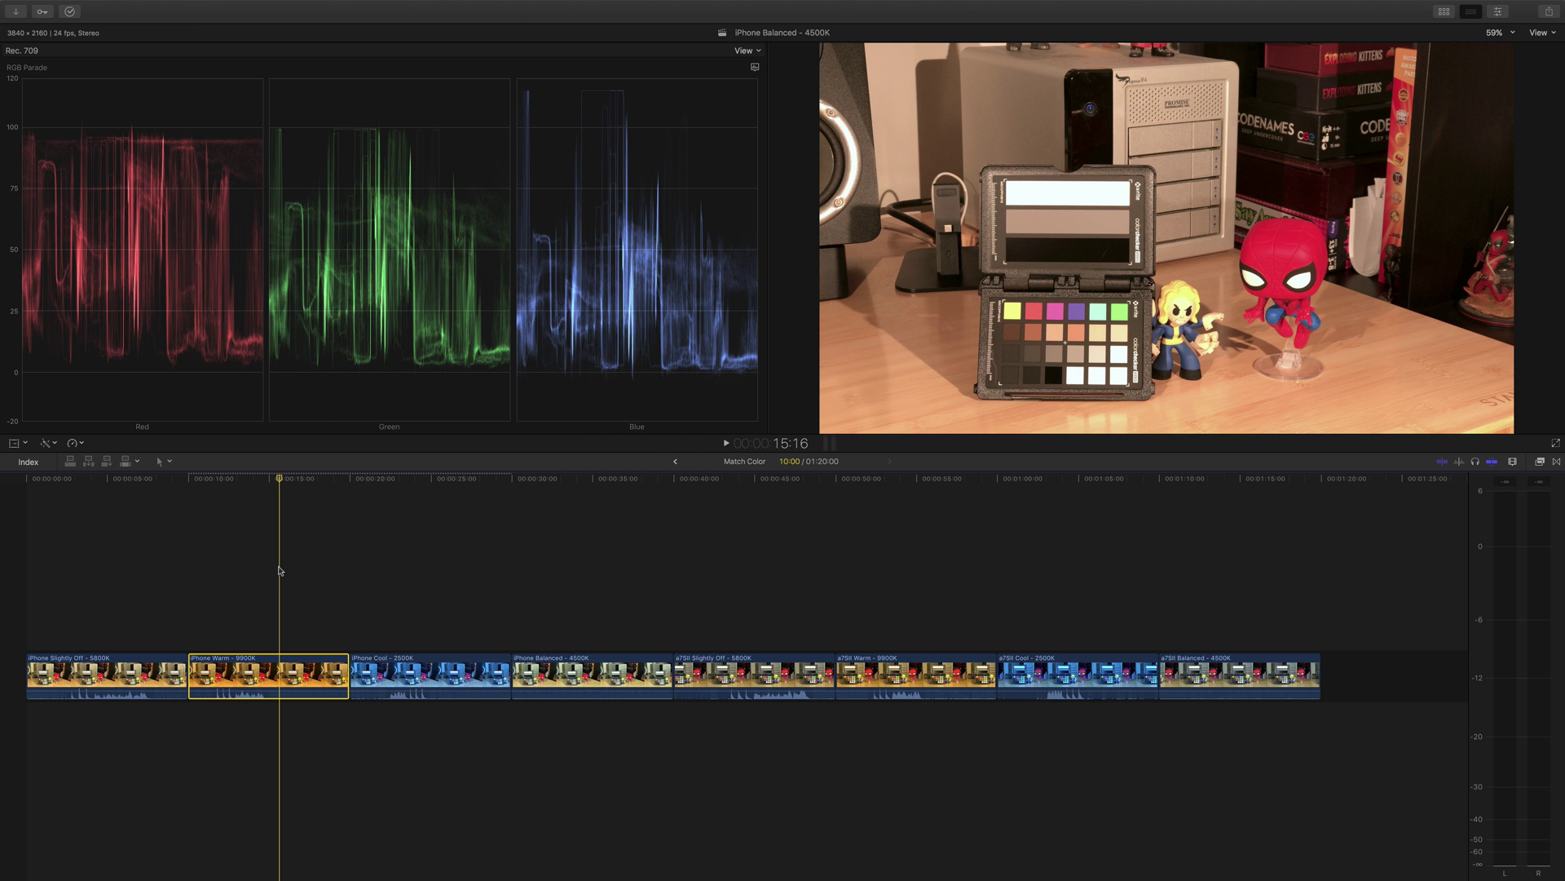
# - Correct the iPhone Warm clip in the Color Board: Global 33° at -6%, Midtones 215° at 5%, Highlights 237° at 3%
pyautogui.press('super+6')
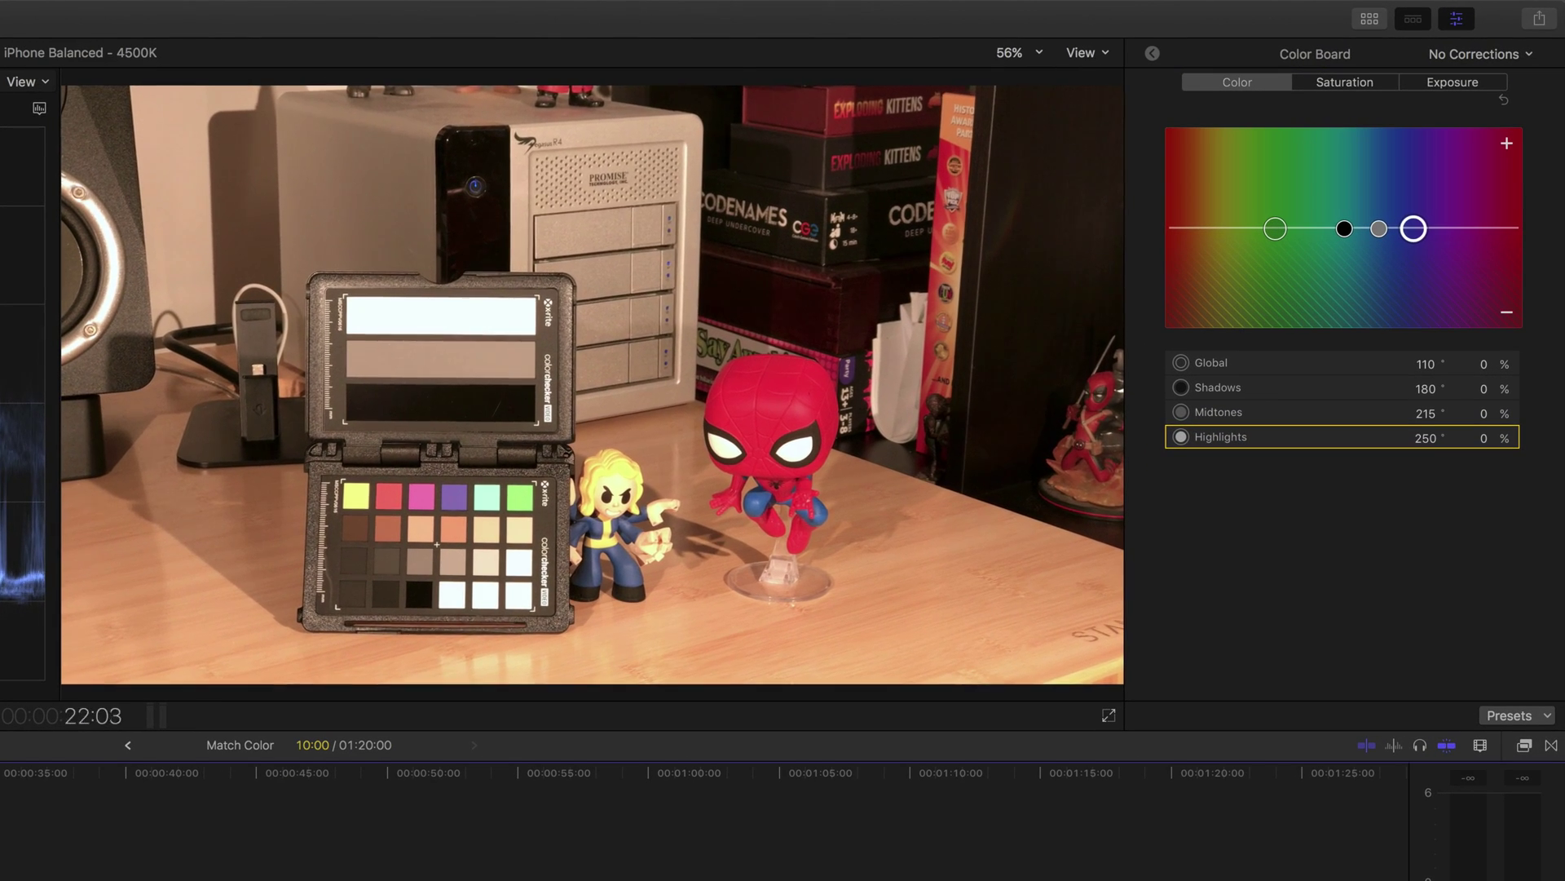
pyautogui.moveTo(1275, 229); pyautogui.dragTo(1199, 238)
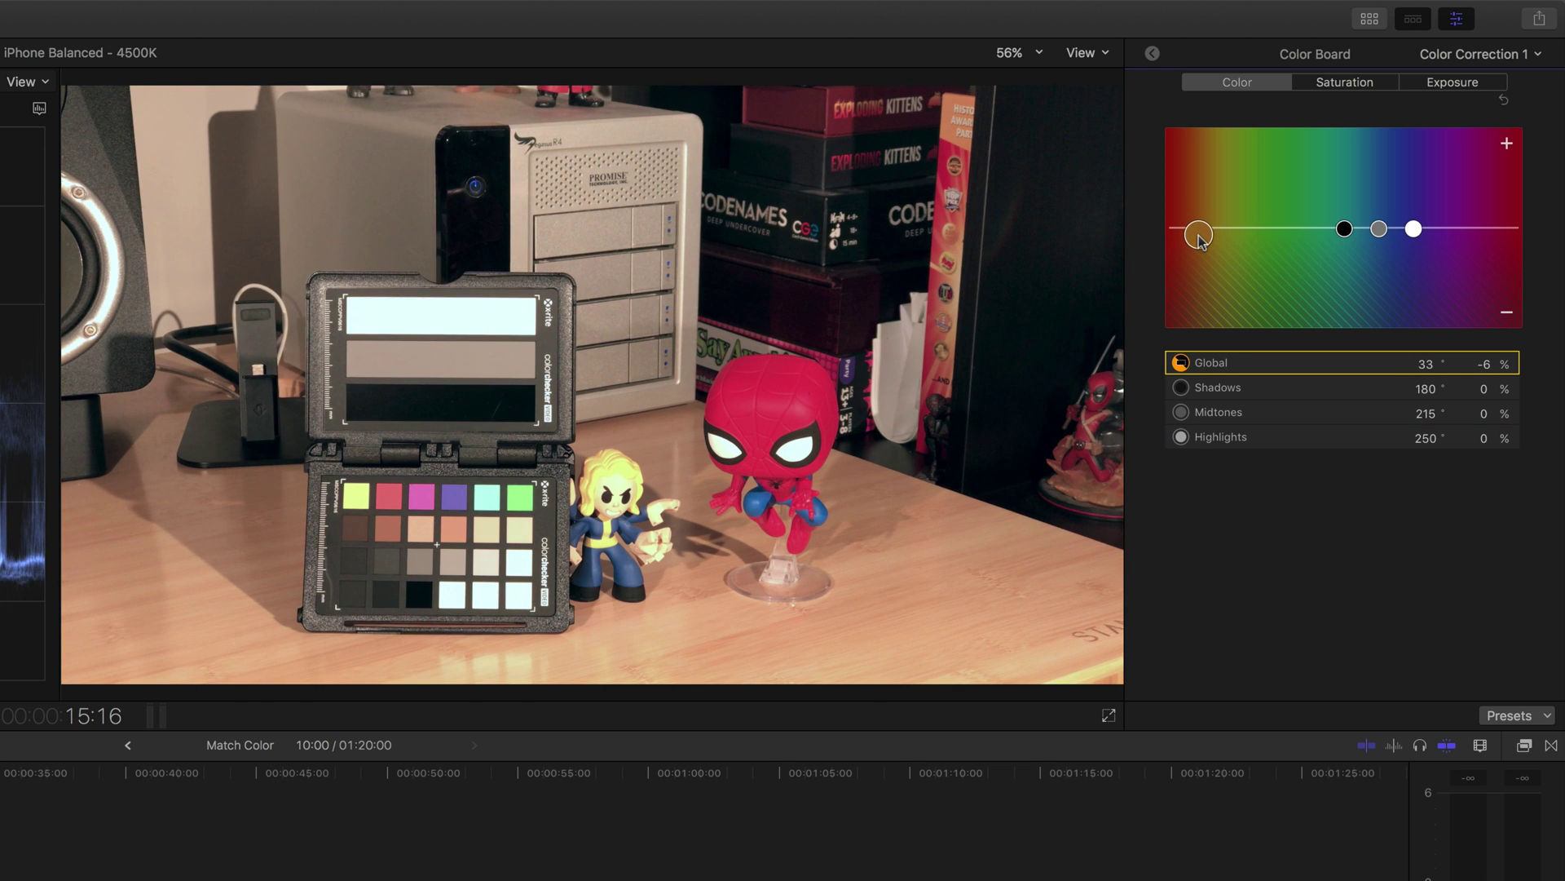
pyautogui.moveTo(1381, 228)
pyautogui.mouseDown()
pyautogui.moveTo(1368, 222)
pyautogui.moveTo(1406, 230)
pyautogui.mouseUp()
pyautogui.click(1416, 231)
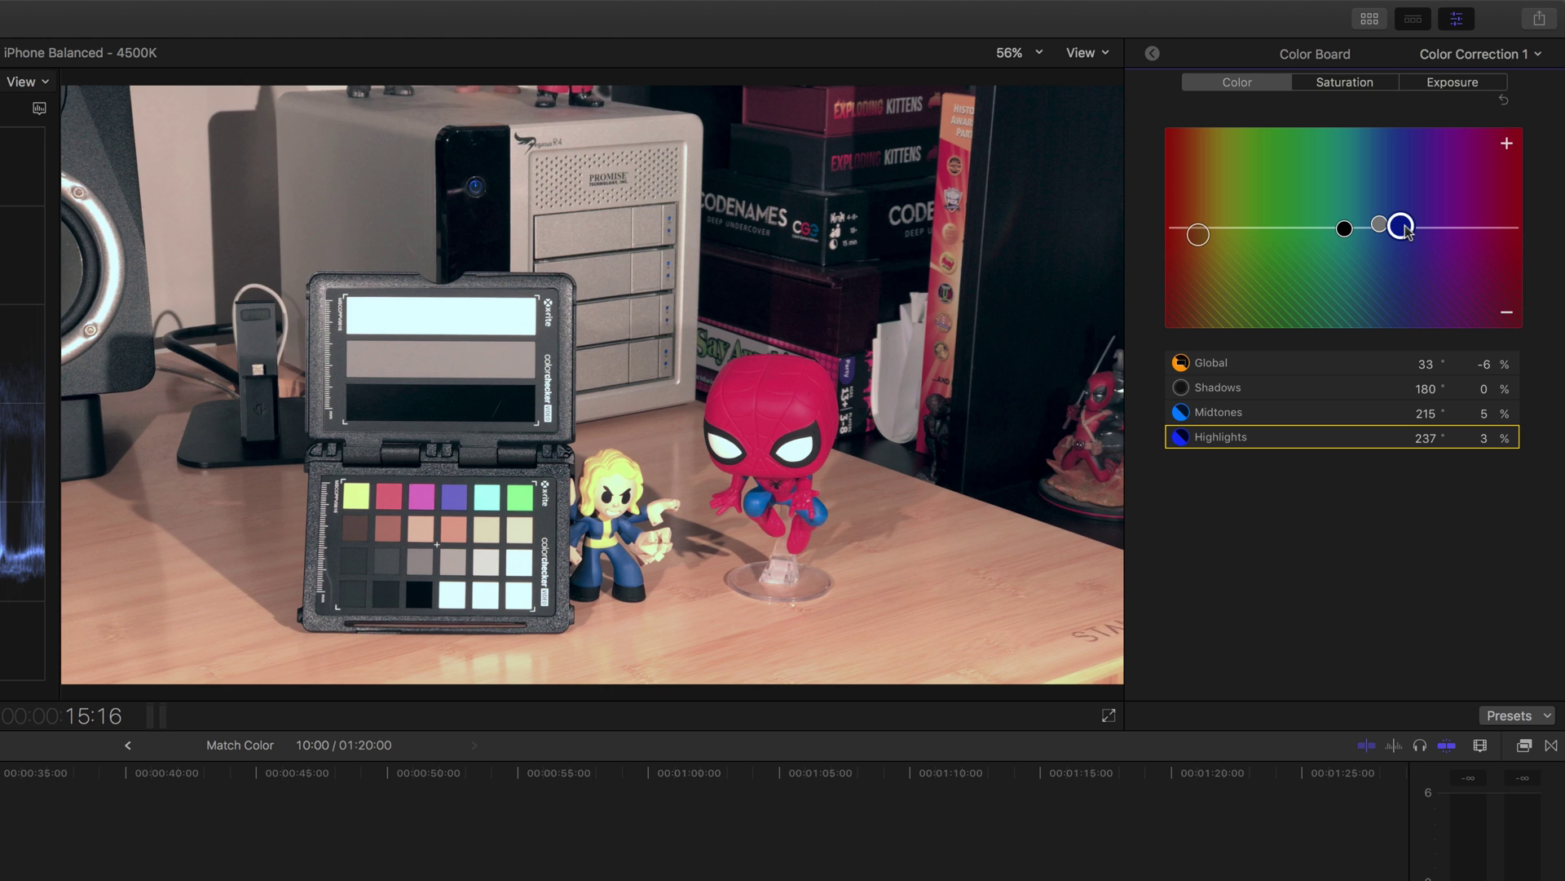
# - Switch all effects on the iPhone Warm - 9900K clip off and back on to compare before and after
pyautogui.click(1154, 55)
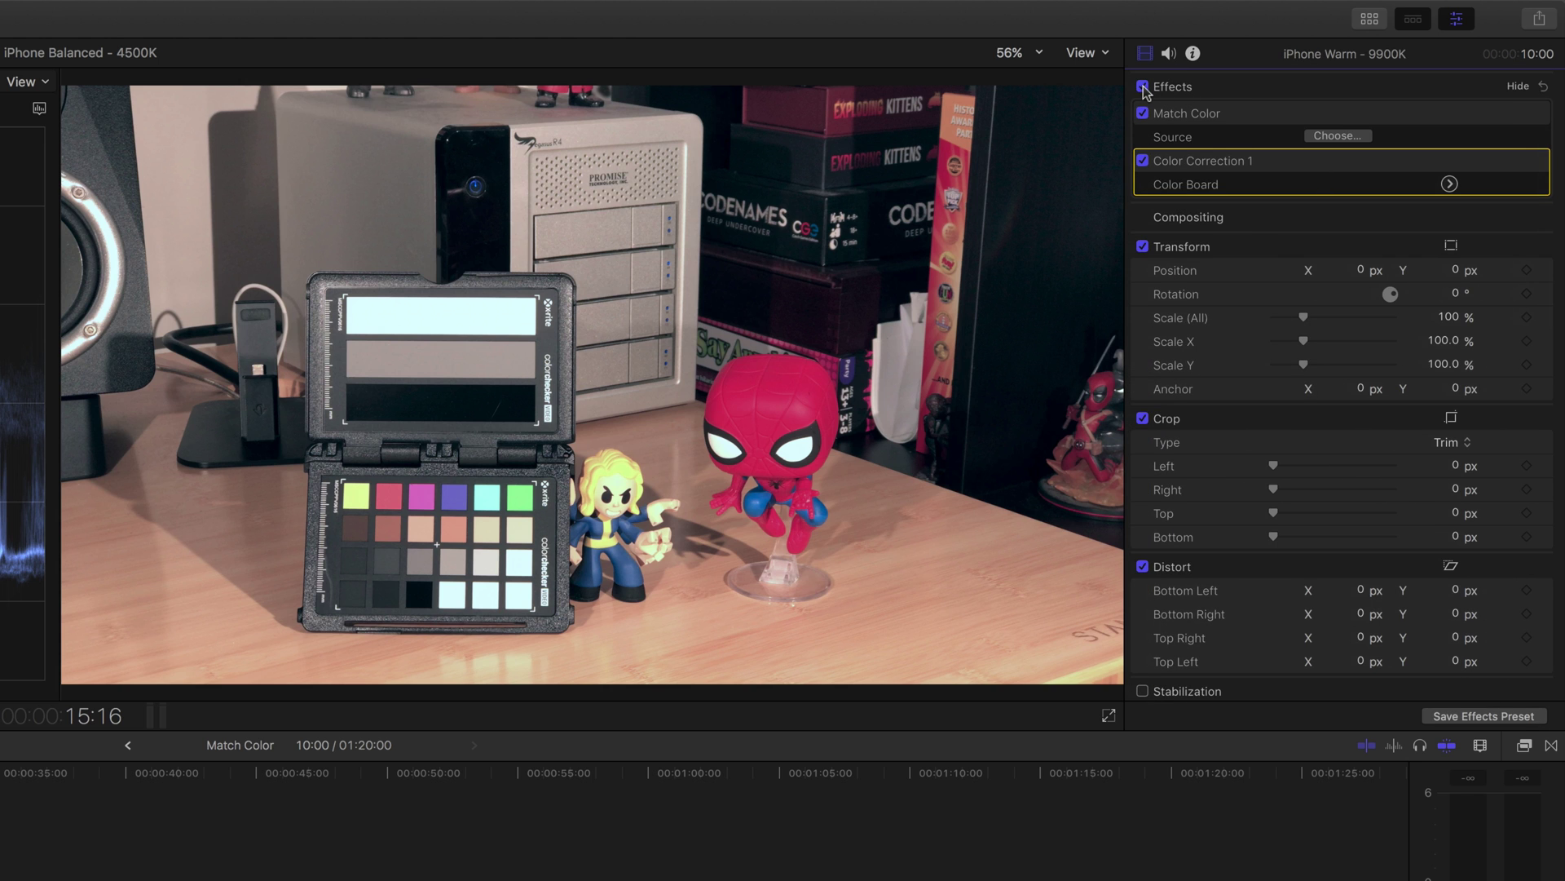
pyautogui.click(1143, 85)
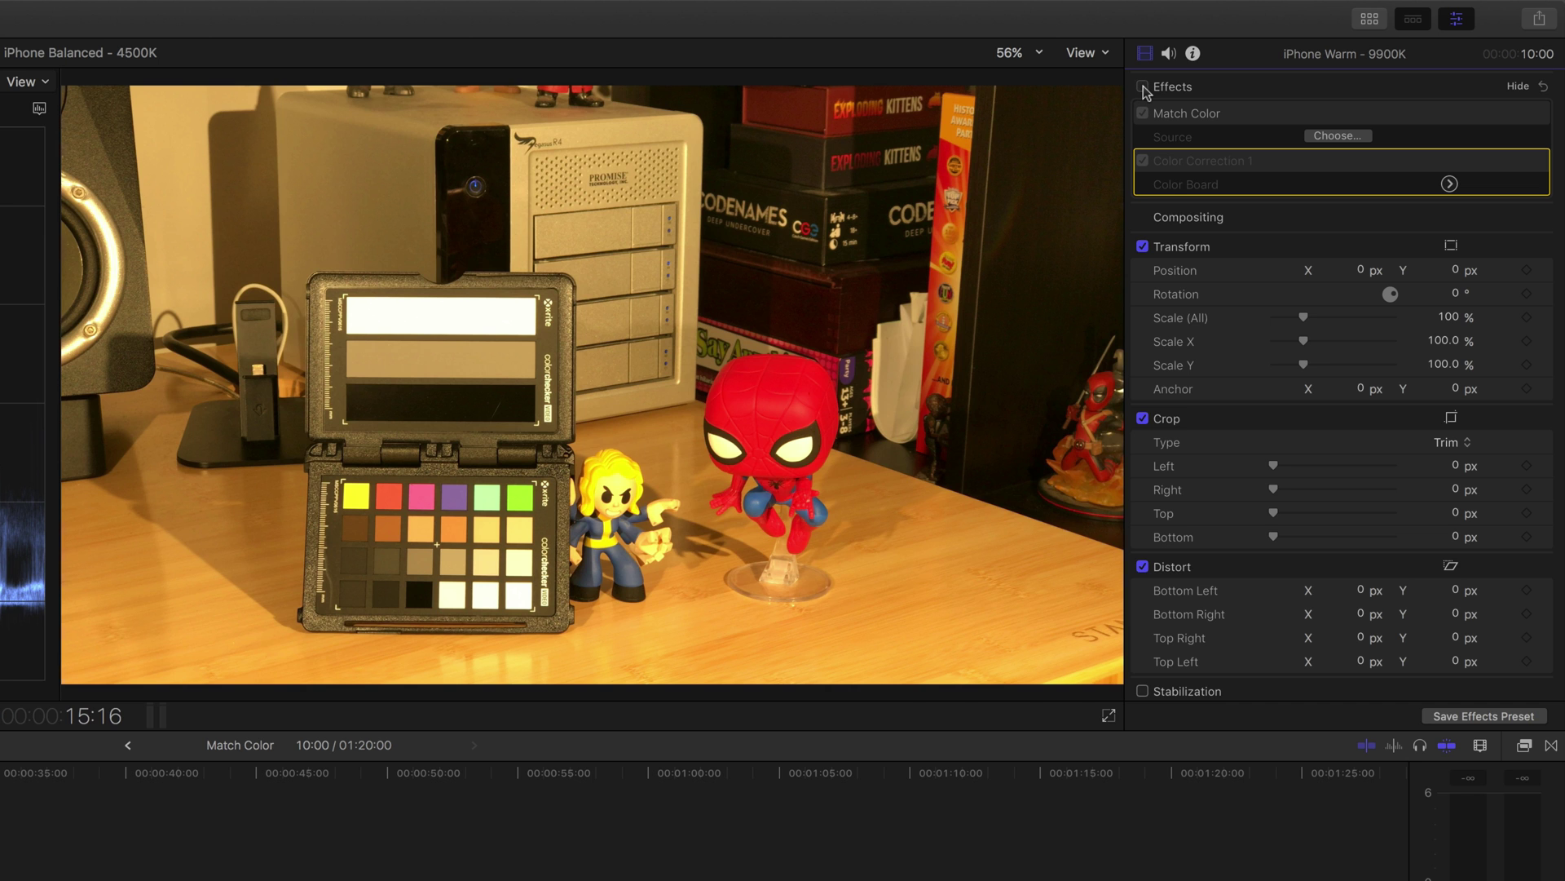
pyautogui.click(1144, 86)
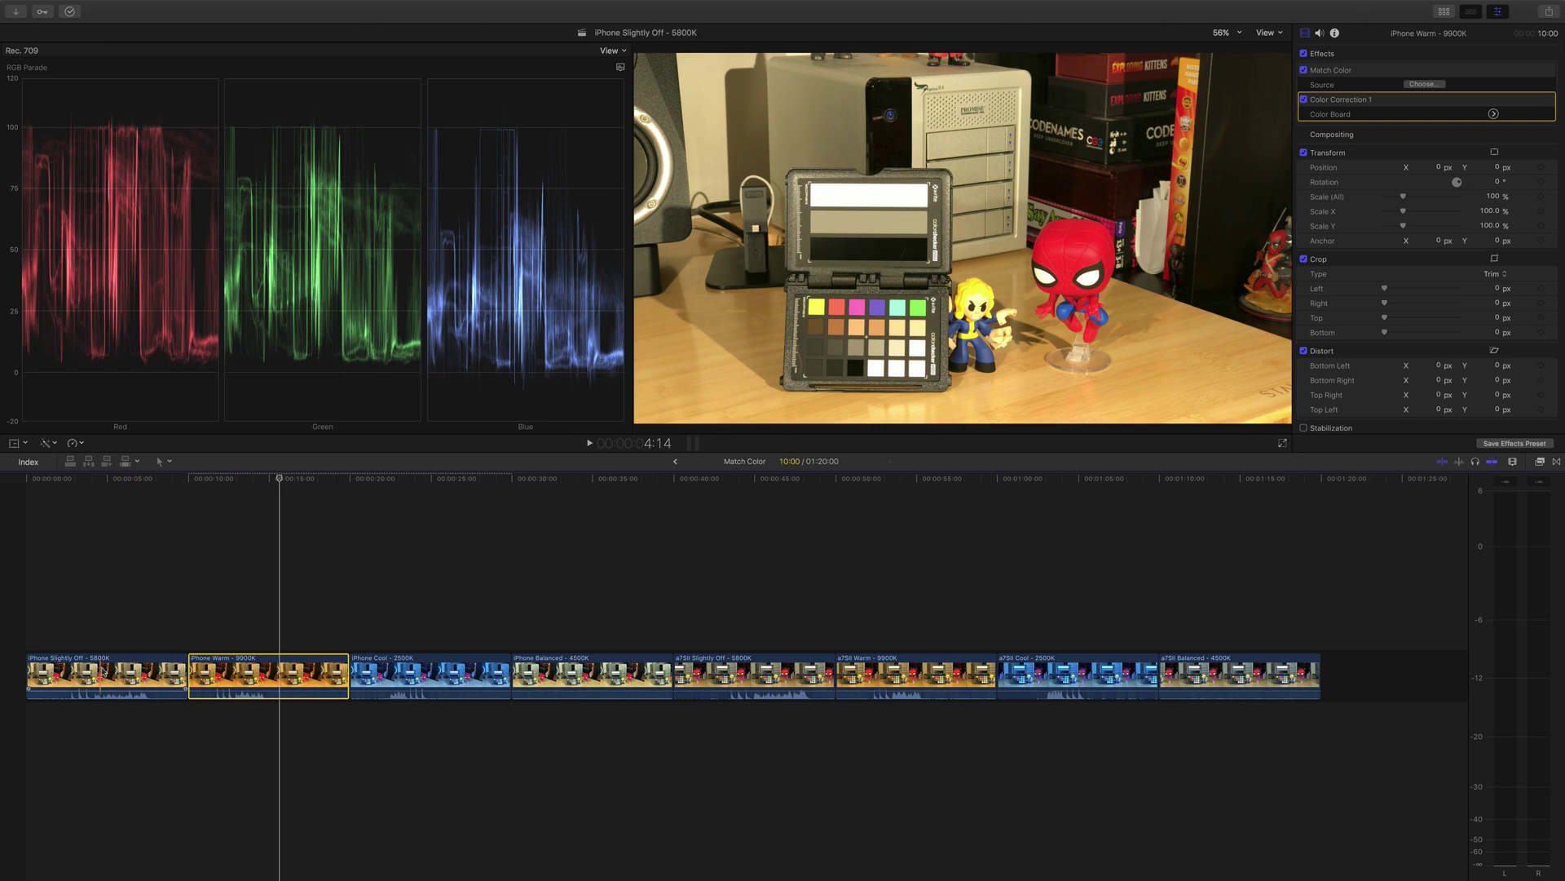
# - Apply Match Color to the iPhone Slightly Off - 5800K clip using a frame of iPhone Balanced - 4500K as reference
pyautogui.click(111, 669)
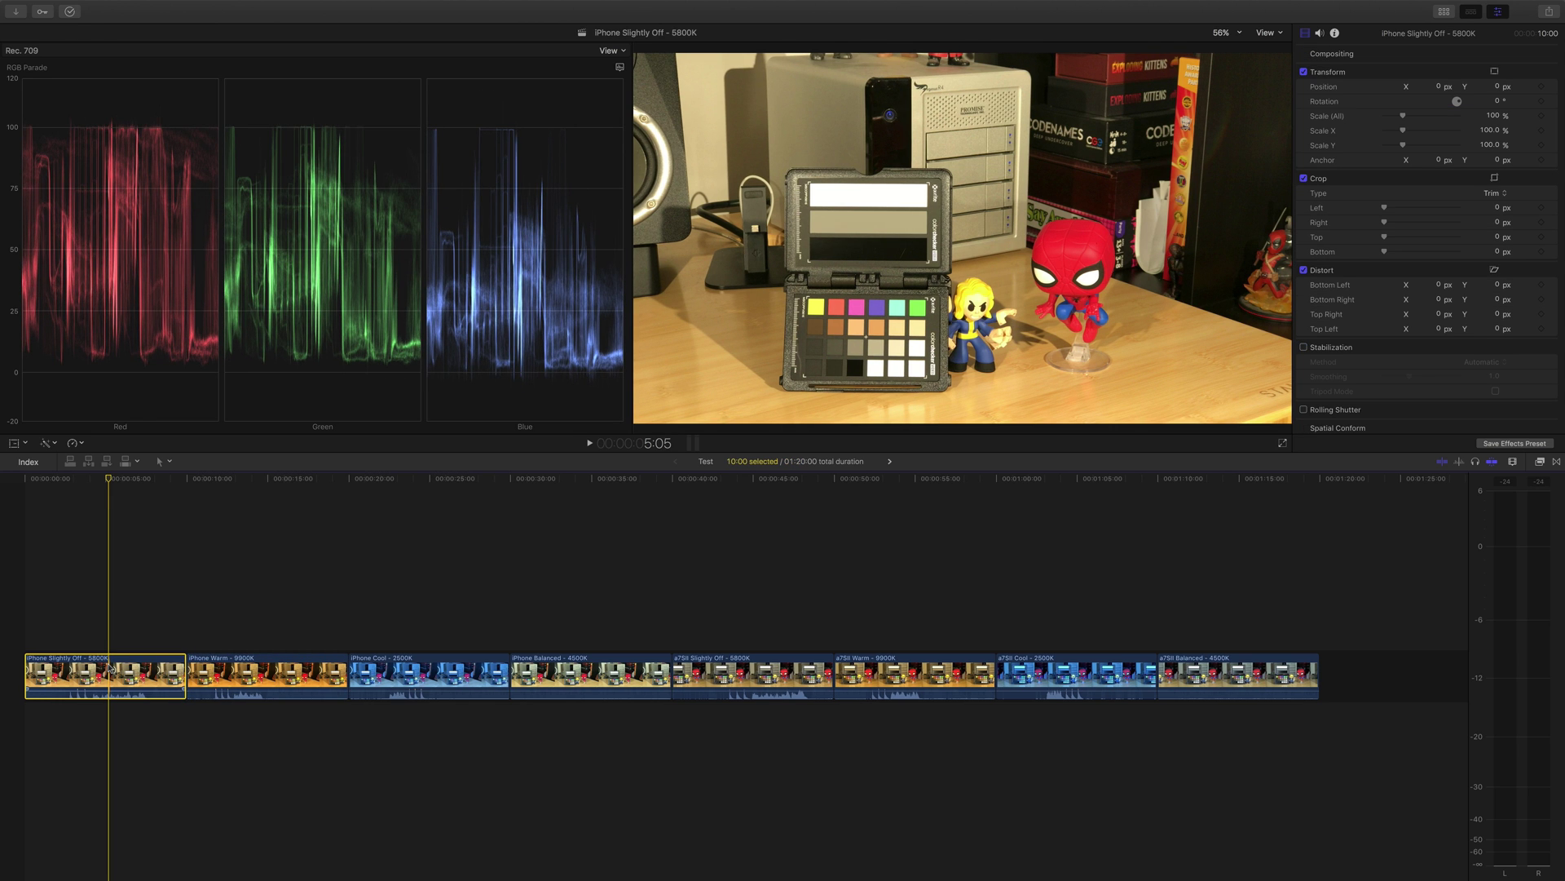
pyautogui.press('alt+super+m')
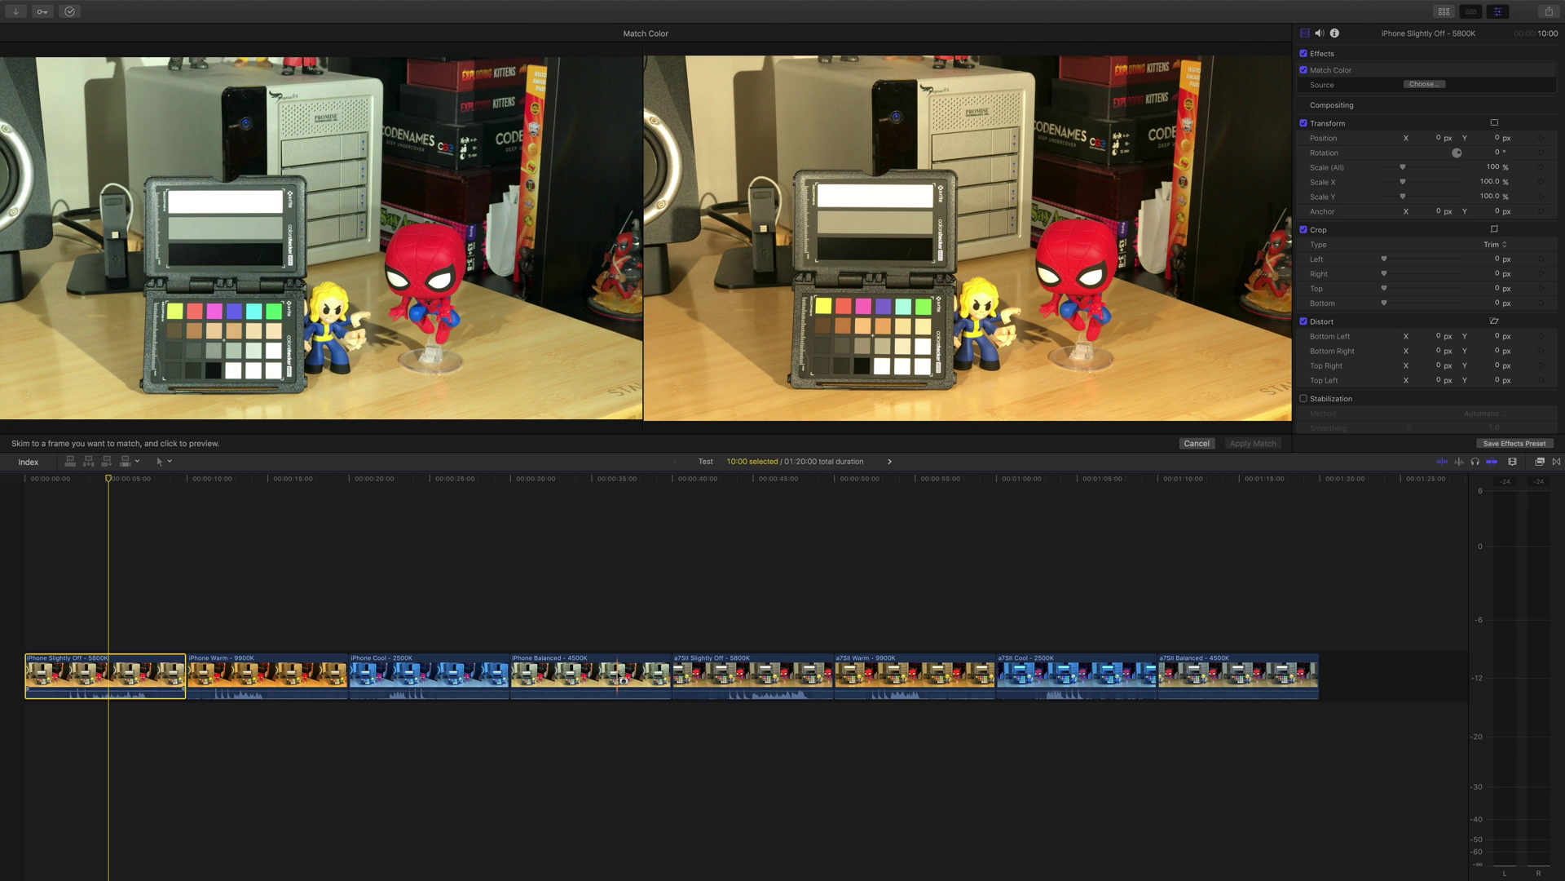
pyautogui.click(620, 676)
pyautogui.press('Return')
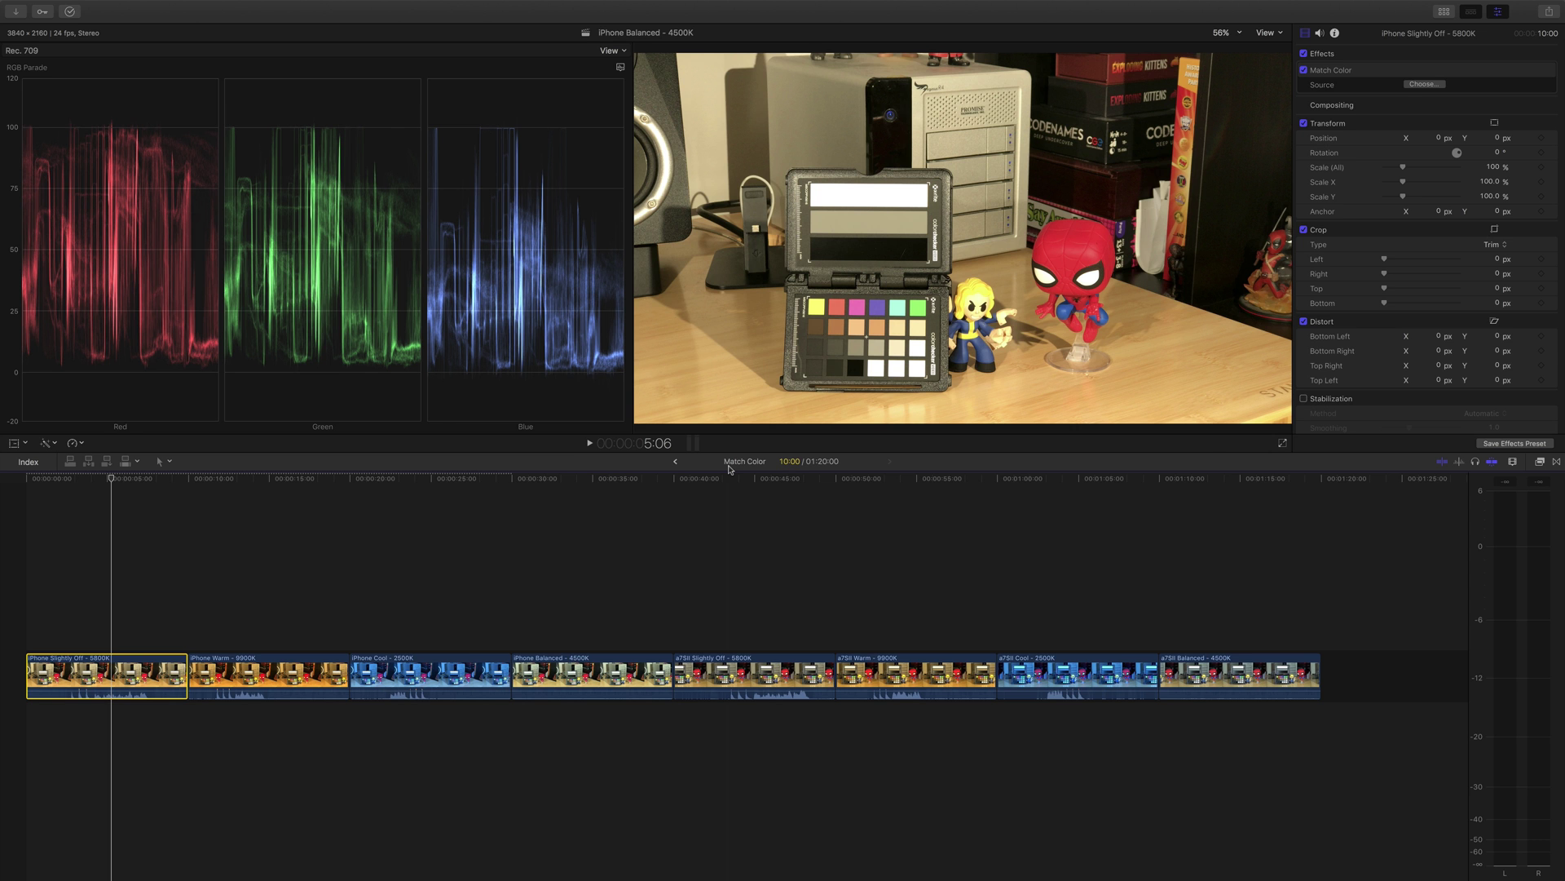
# - Delete both cameras' Slightly Off, Warm and Cool clips from the timeline, keeping only the two Balanced - 4500K clips
pyautogui.click(903, 675)
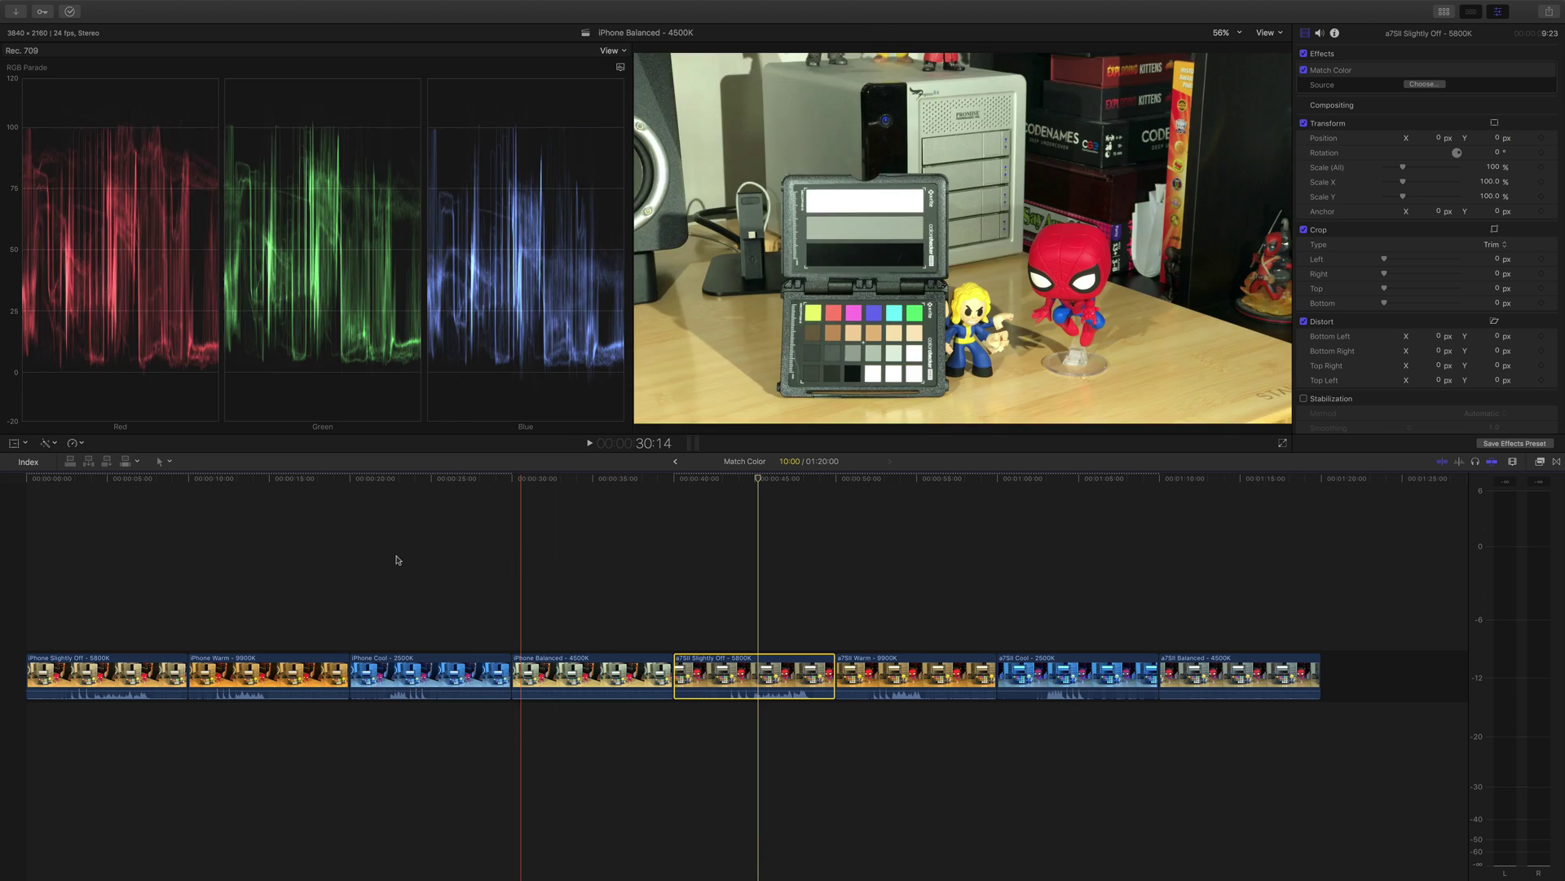
pyautogui.moveTo(78, 599); pyautogui.dragTo(388, 709)
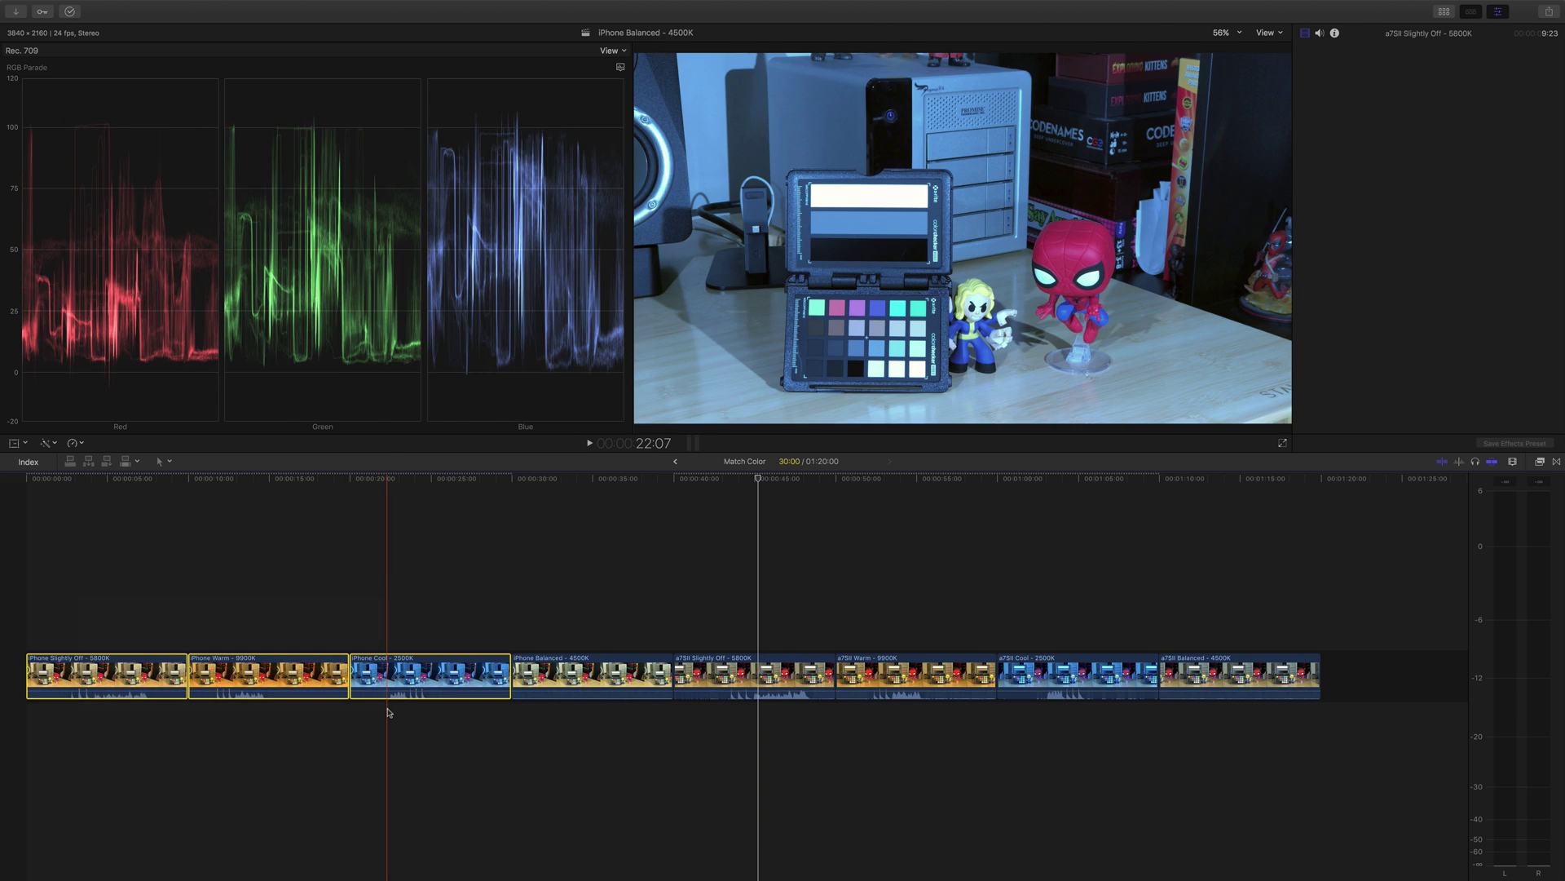
pyautogui.press('Delete')
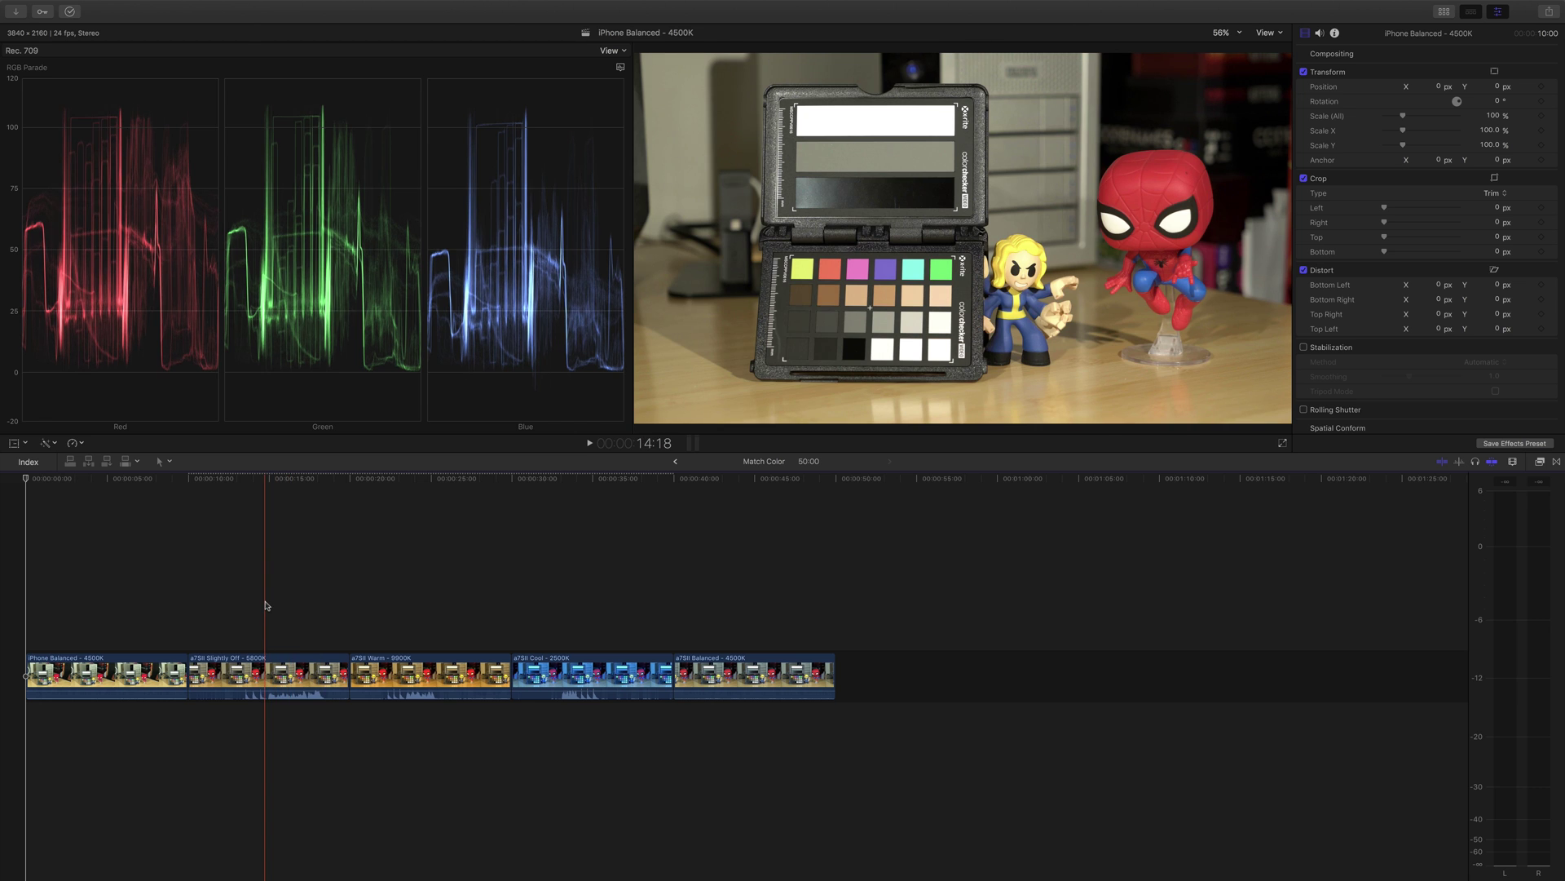
pyautogui.moveTo(265, 599); pyautogui.dragTo(600, 728)
pyautogui.press('Delete')
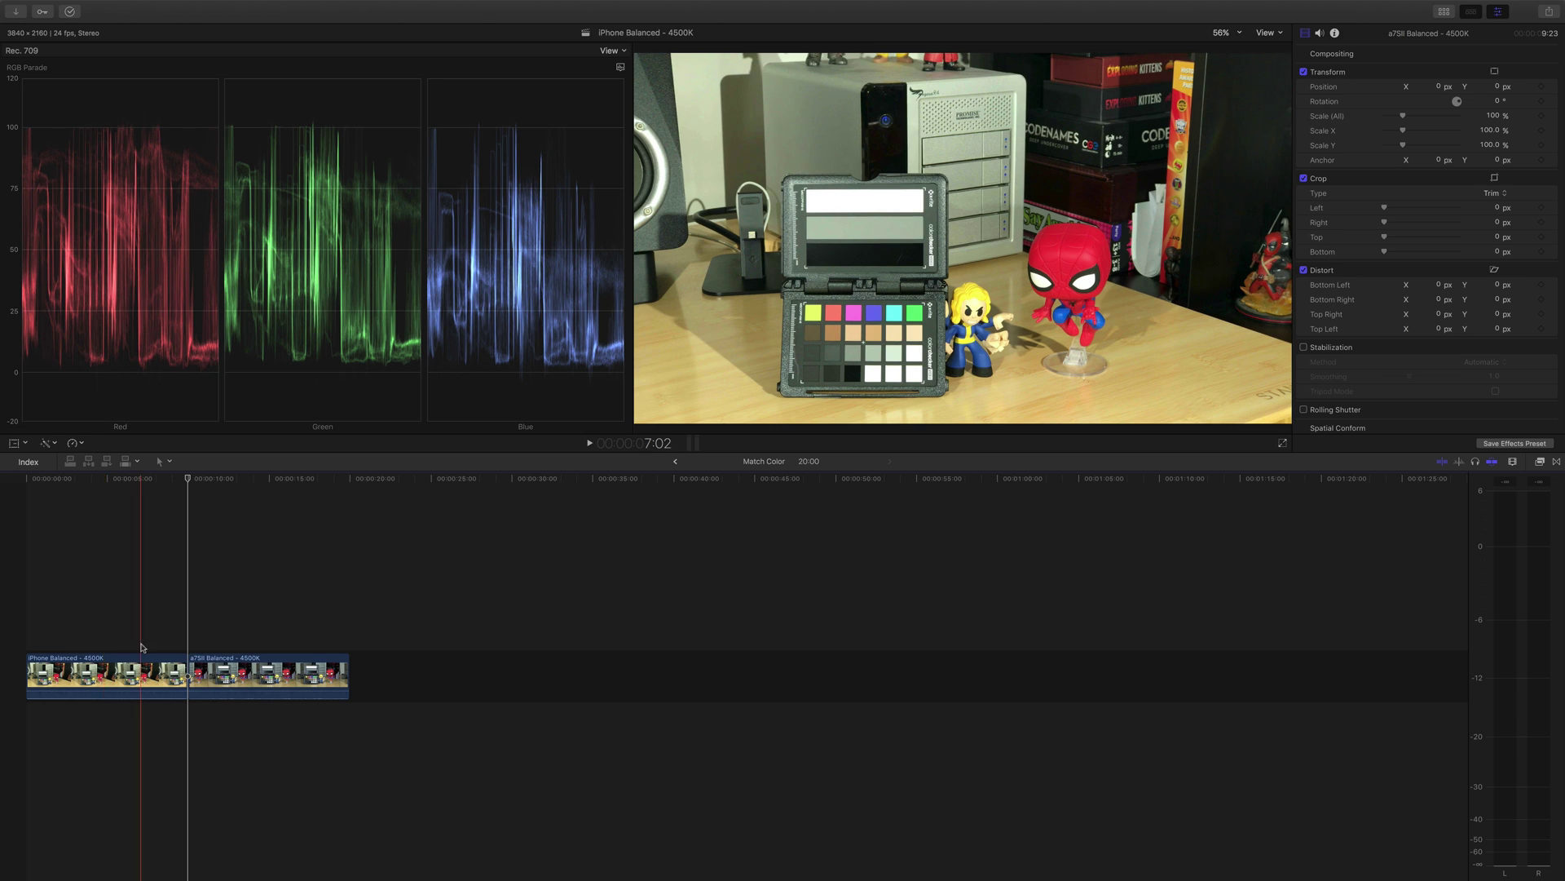
# - Match the iPhone Balanced clip's color to a frame of a7SII Balanced - 4500K and switch its Match Color effect off
pyautogui.click(117, 675)
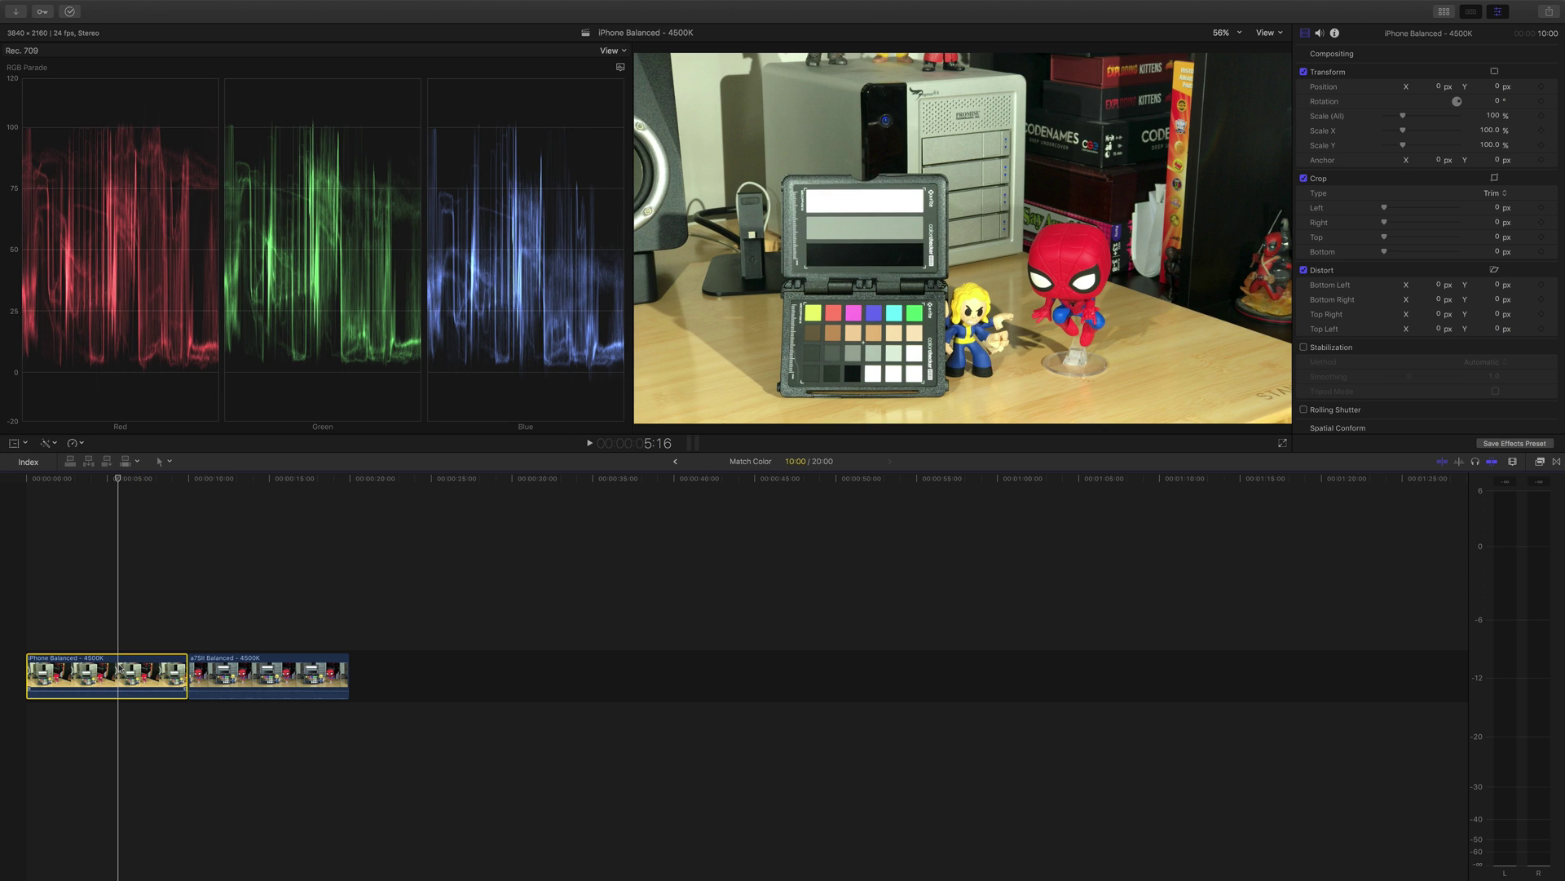
pyautogui.press('alt+super+m')
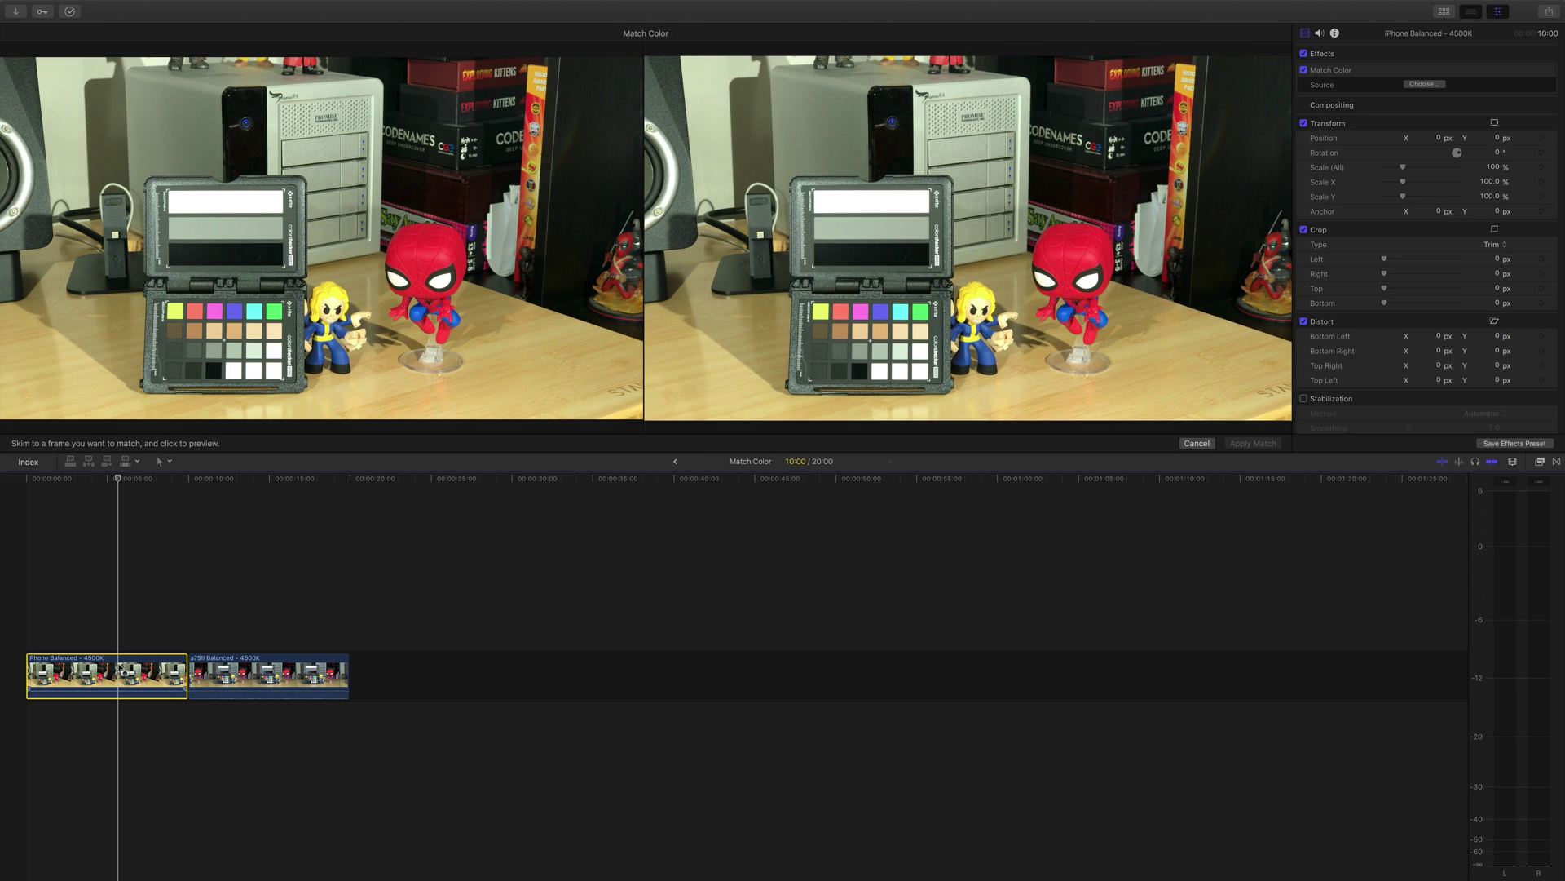
pyautogui.click(295, 677)
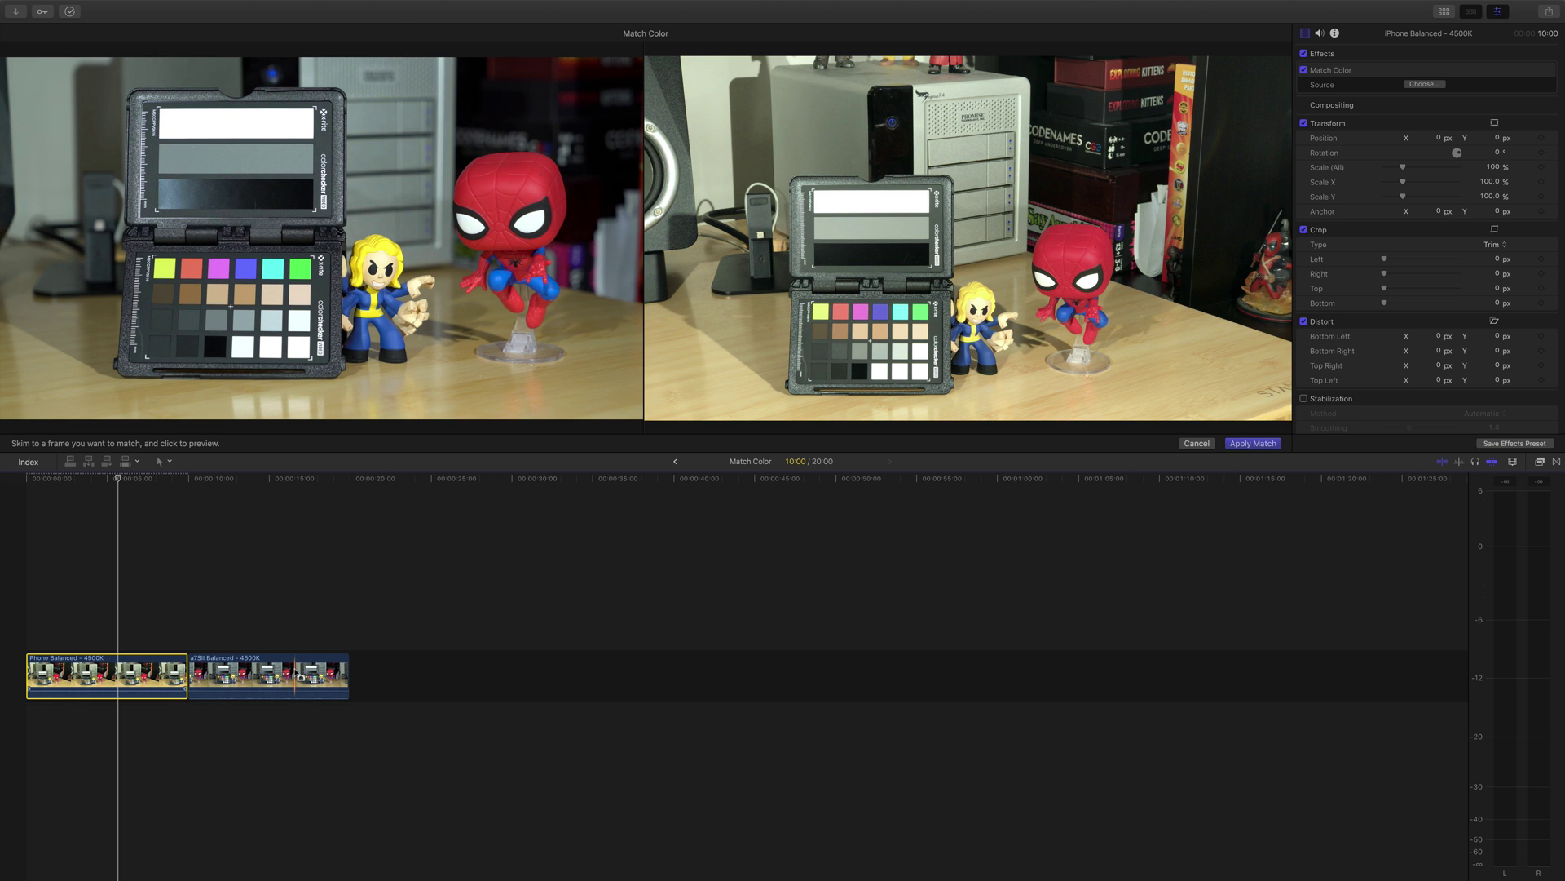
pyautogui.press('Return')
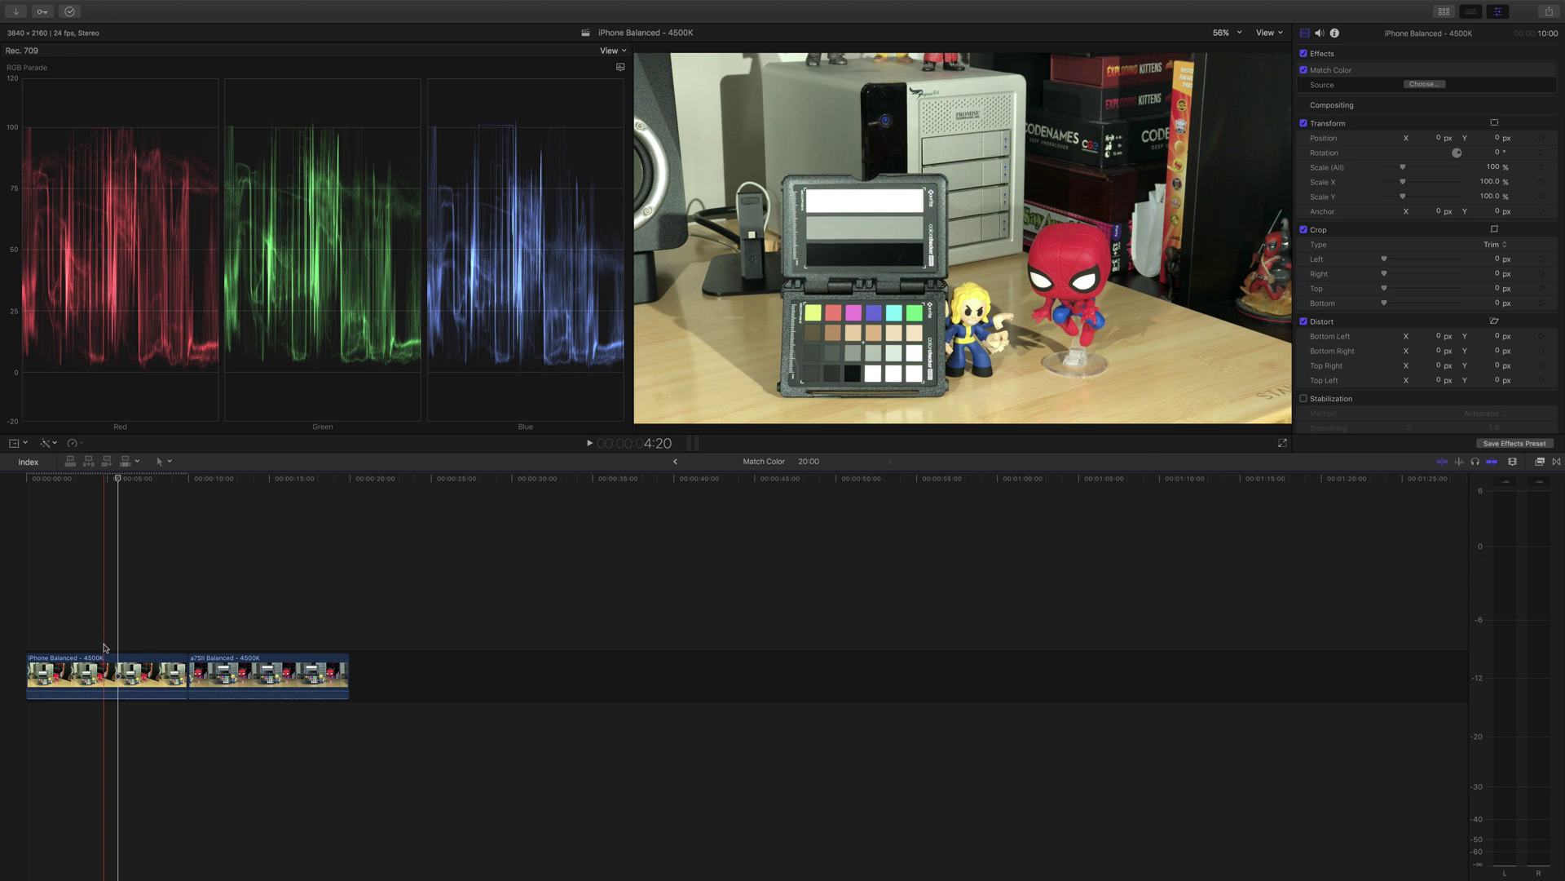
pyautogui.click(103, 585)
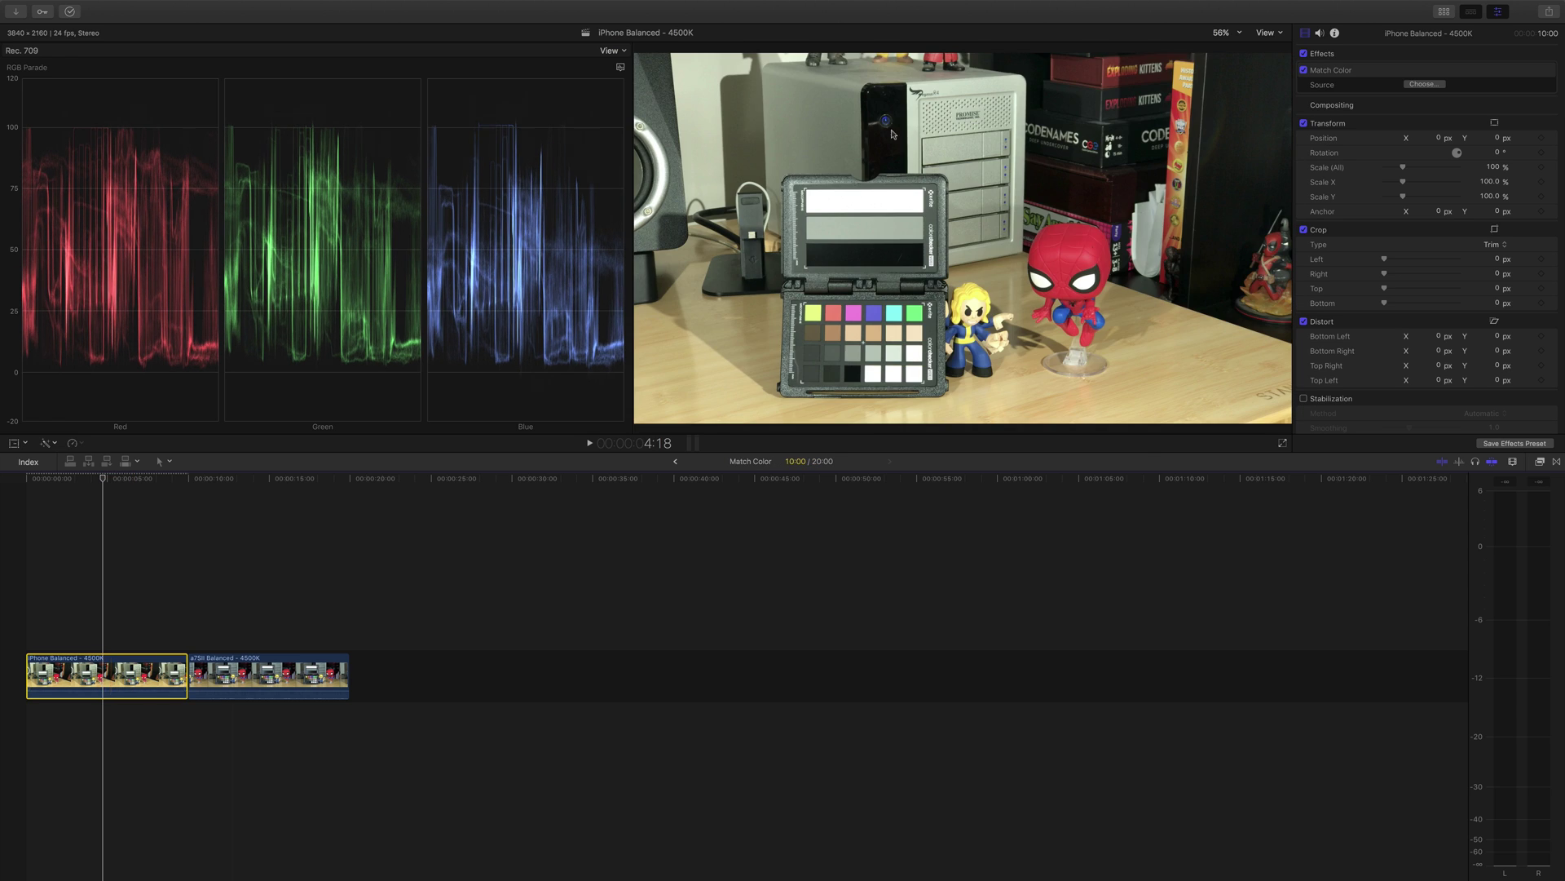
pyautogui.click(1303, 71)
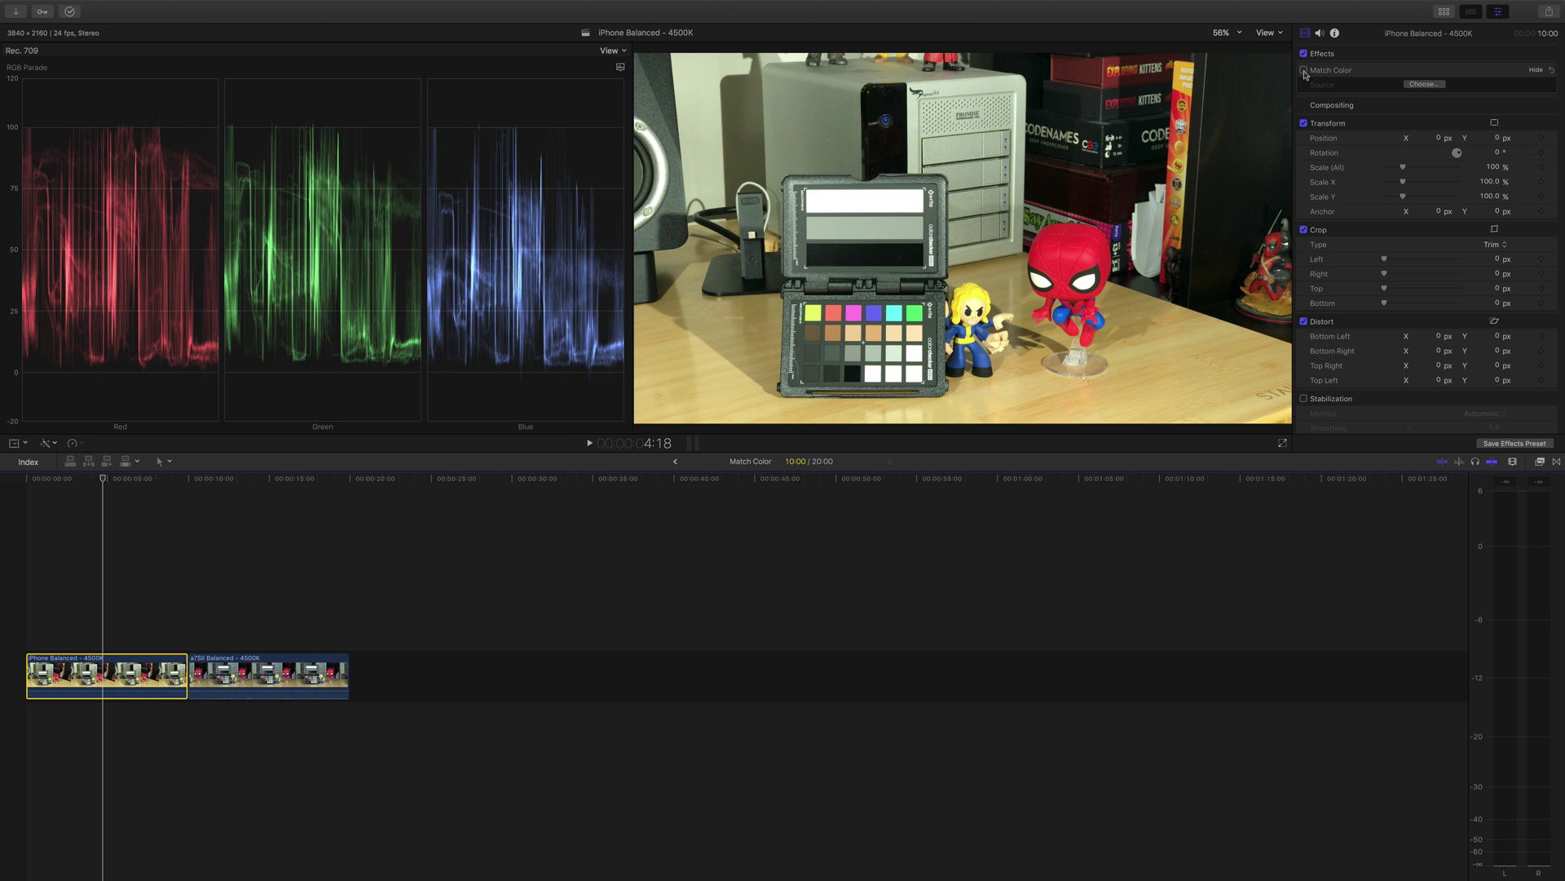
# - Bring back the media browser and open the Color Finale project
pyautogui.click(1442, 11)
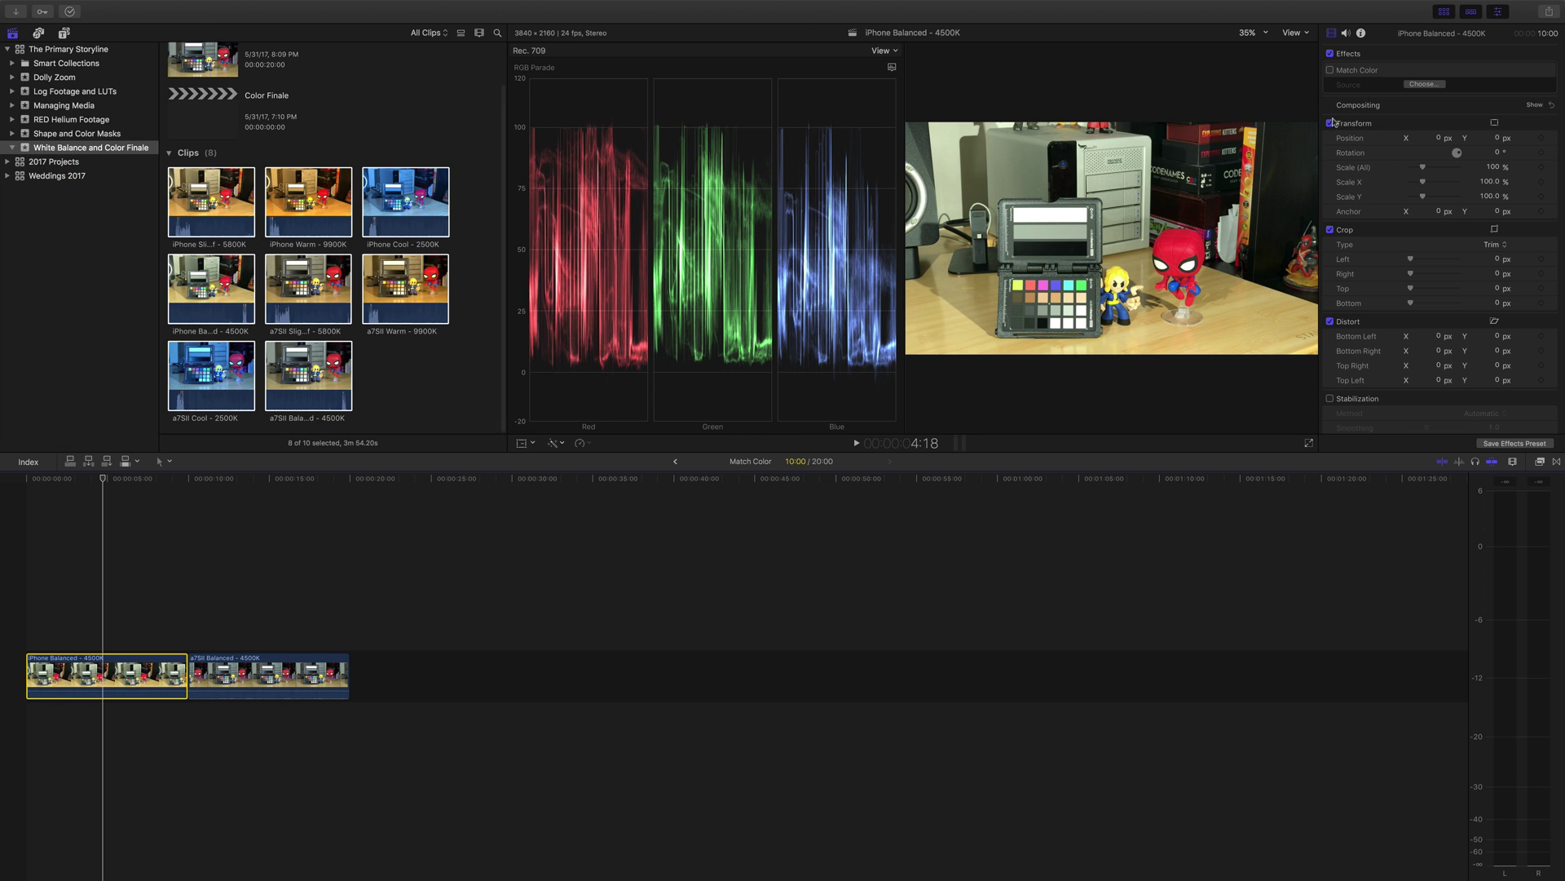
pyautogui.doubleClick(208, 110)
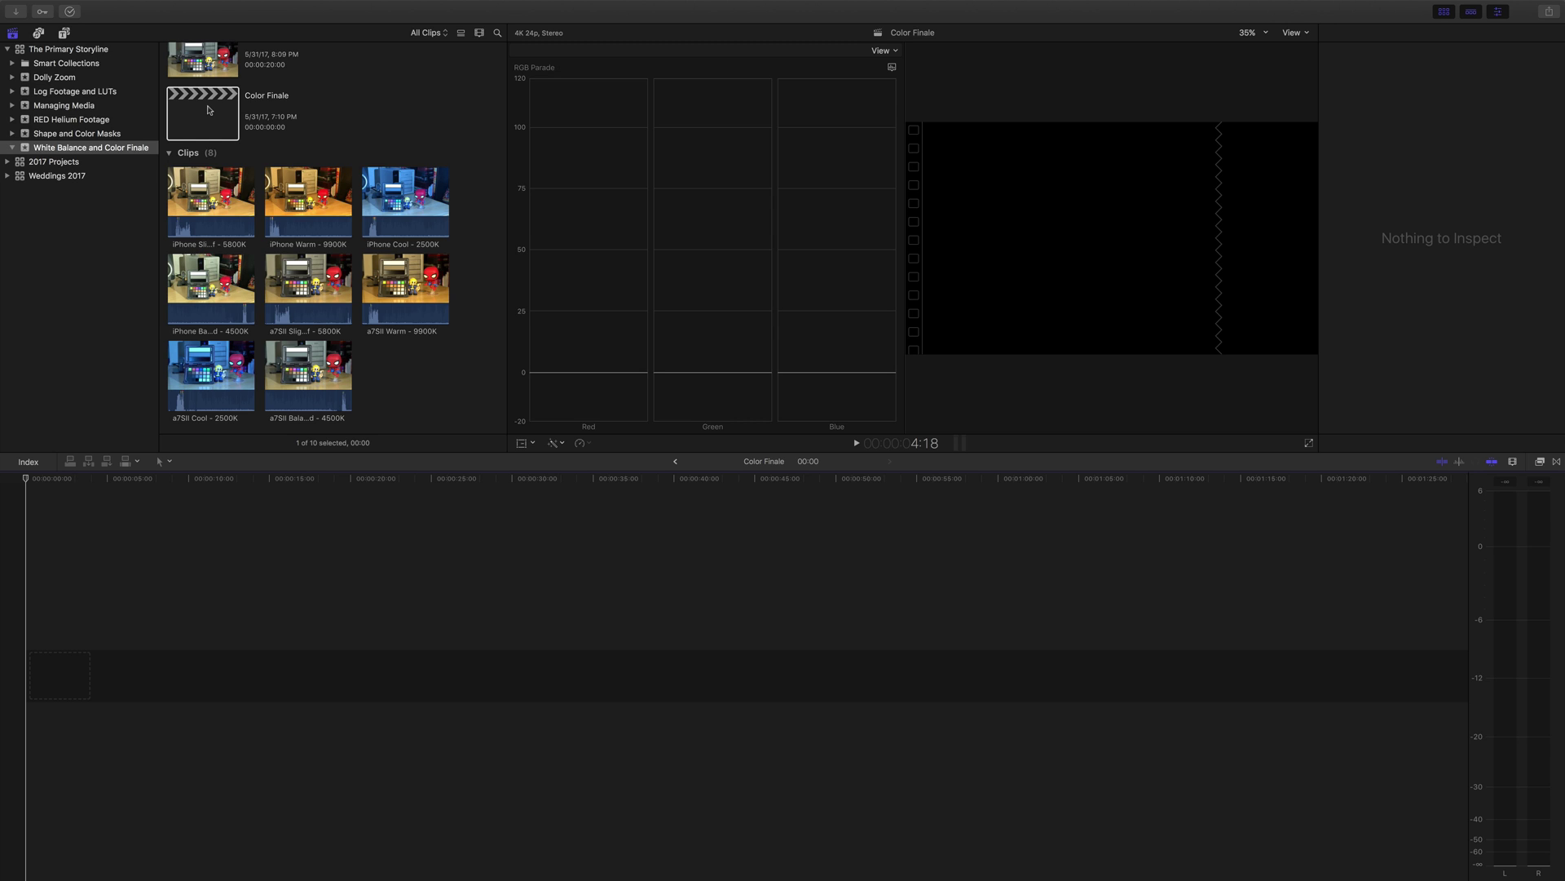
# - Append the four a7SII clips, from Slightly Off to Balanced - 4500K, to the empty Color Finale timeline
pyautogui.click(292, 295)
pyautogui.keyDown('shift'); pyautogui.click(302, 377); pyautogui.keyUp('shift')
pyautogui.press('e')
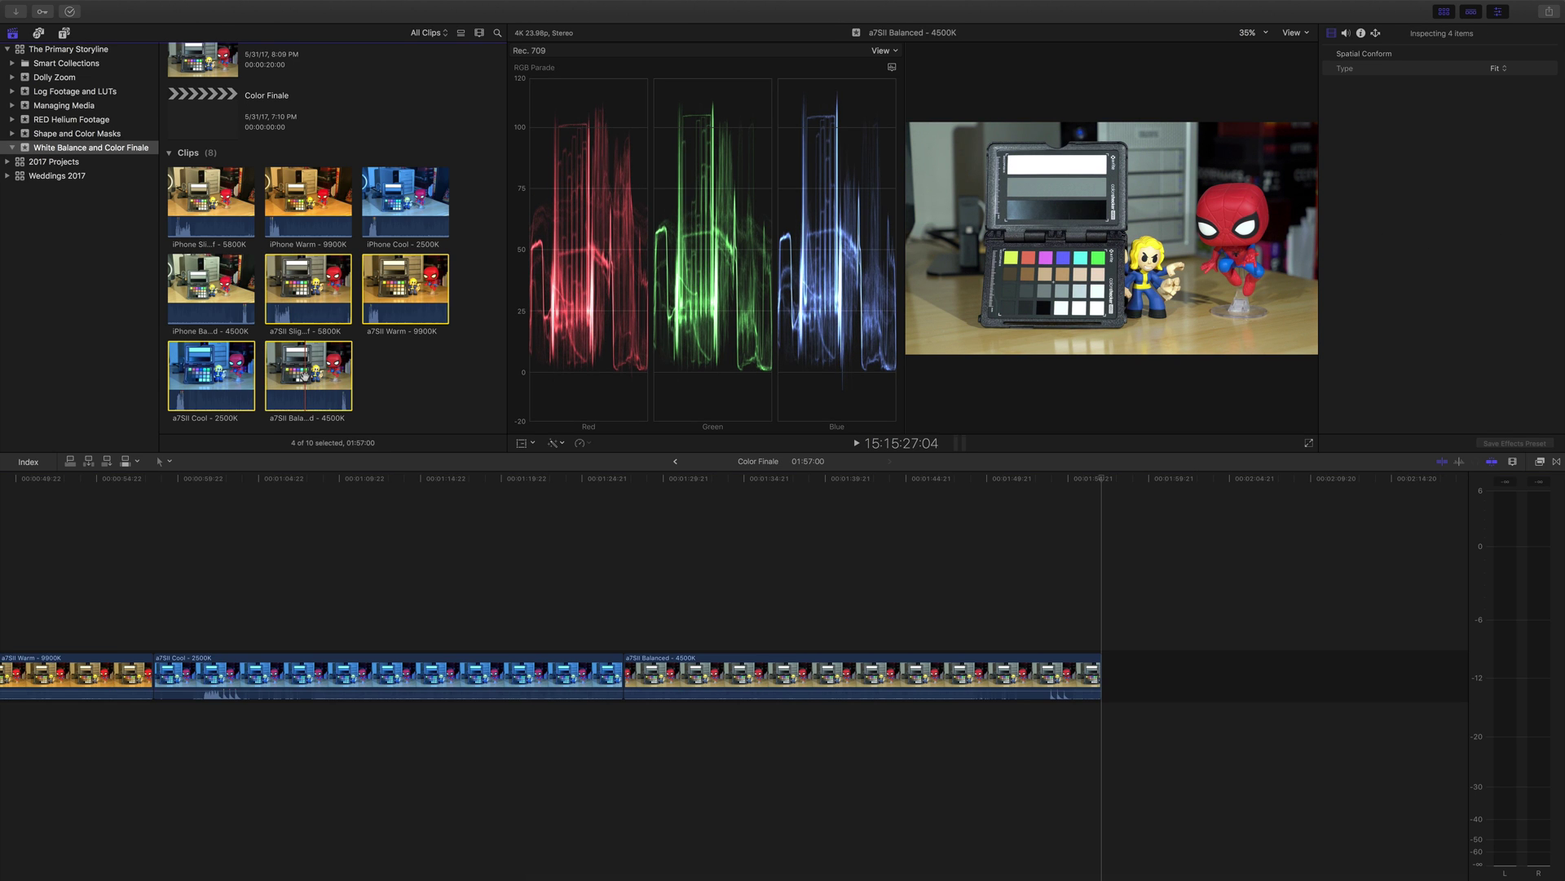
# - Set the duration of all four timeline clips to 10 seconds each and hide the media browser
pyautogui.press('super+a')
pyautogui.click(307, 664)
pyautogui.press('super+a')
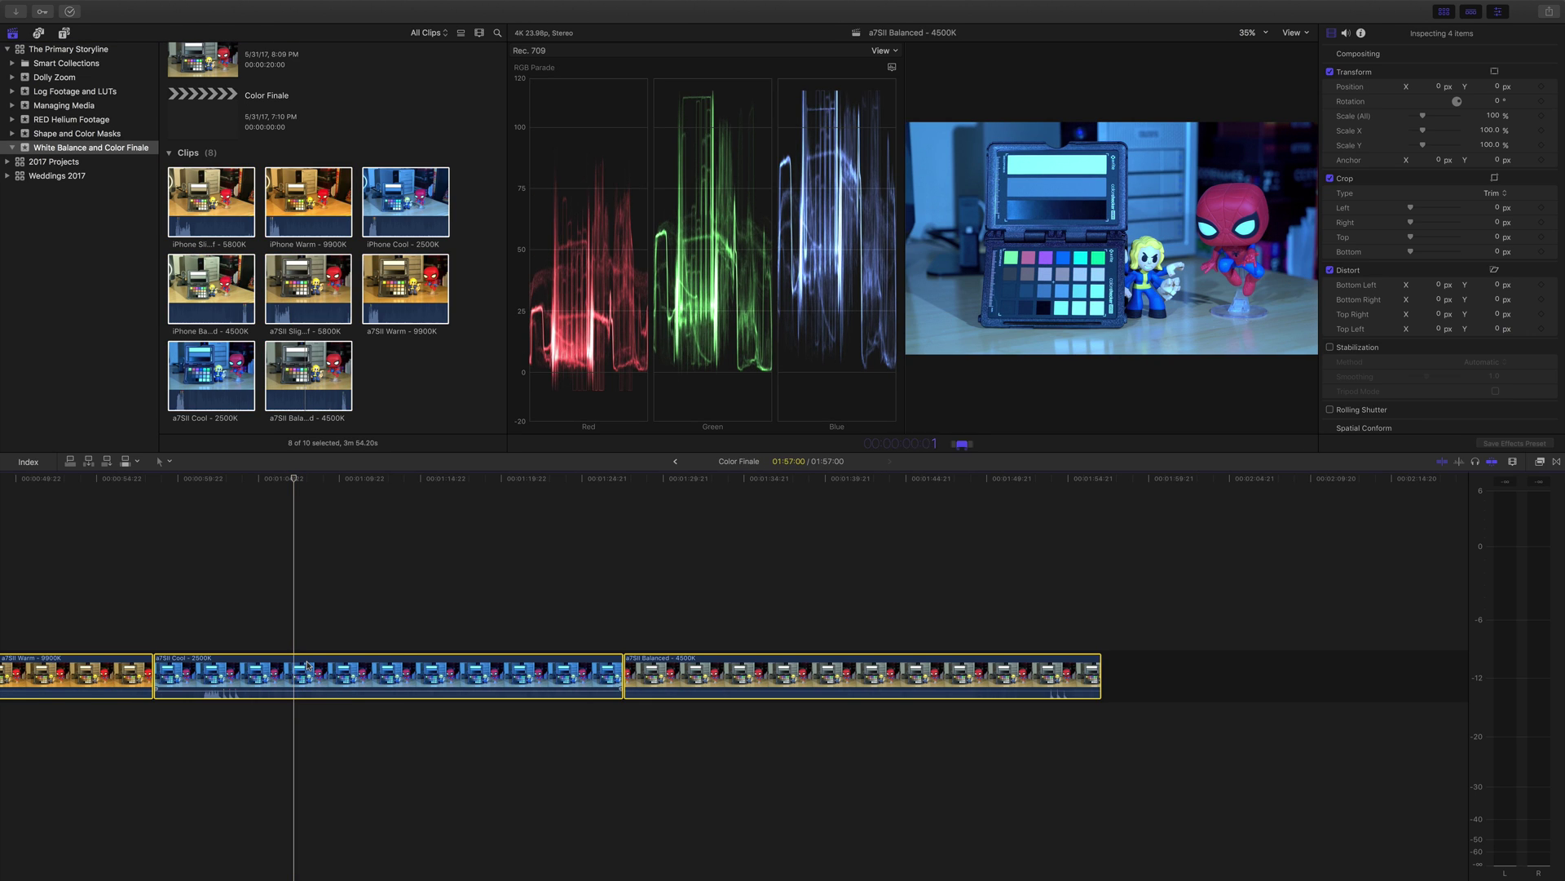
pyautogui.hotkey('shift', 'z')
pyautogui.click(205, 675)
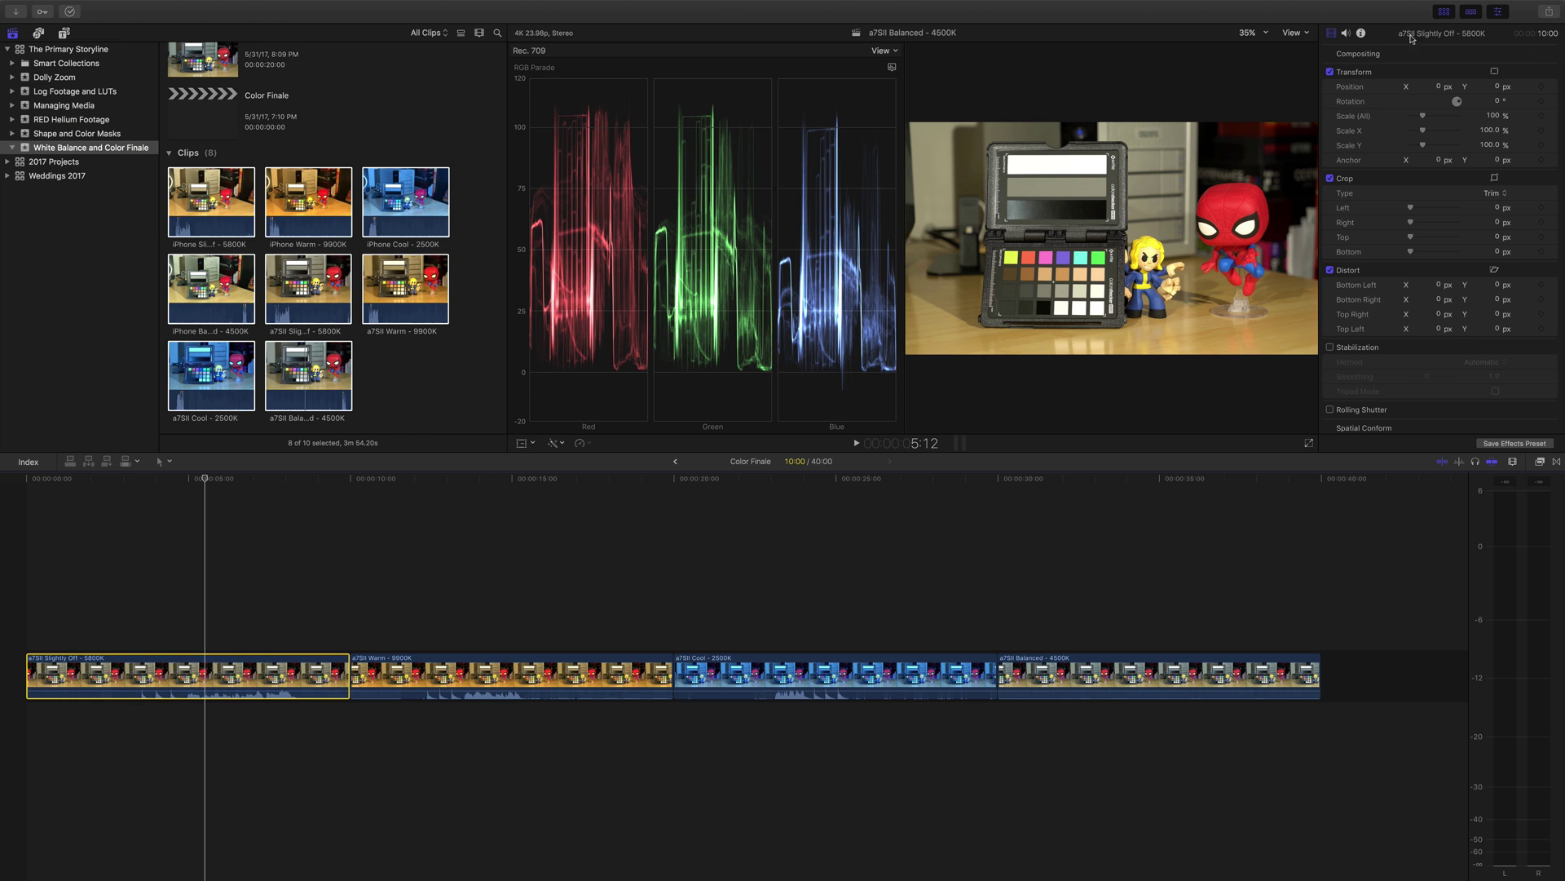
pyautogui.click(1446, 12)
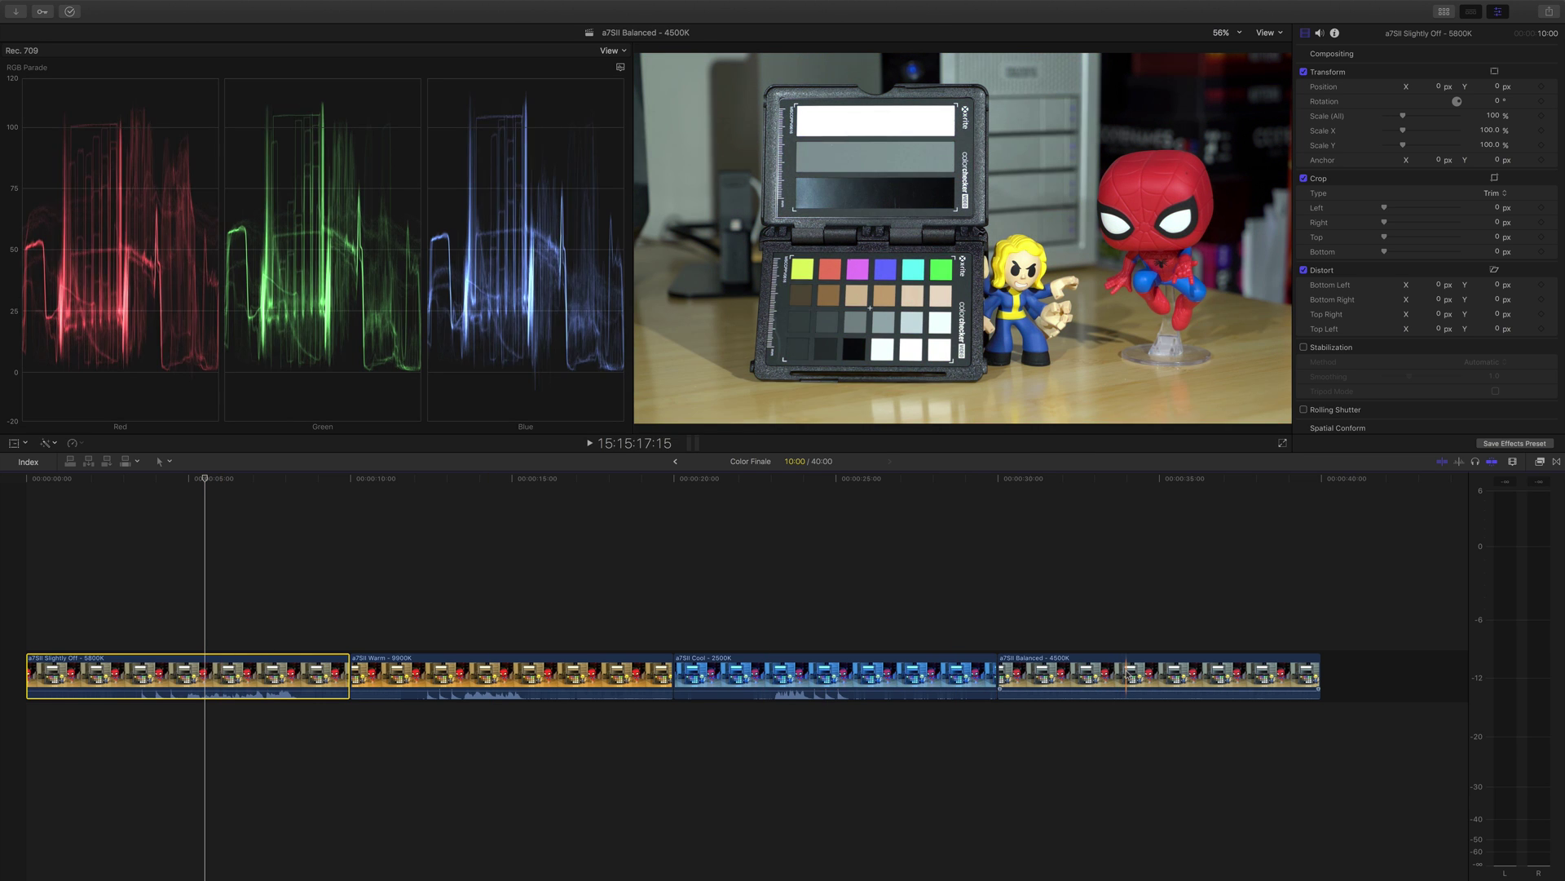
# - Apply the ColorFinale effect to the a7SII Balanced - 4500K clip and display its ColorChecker Passport Video chart grid
pyautogui.click(1128, 676)
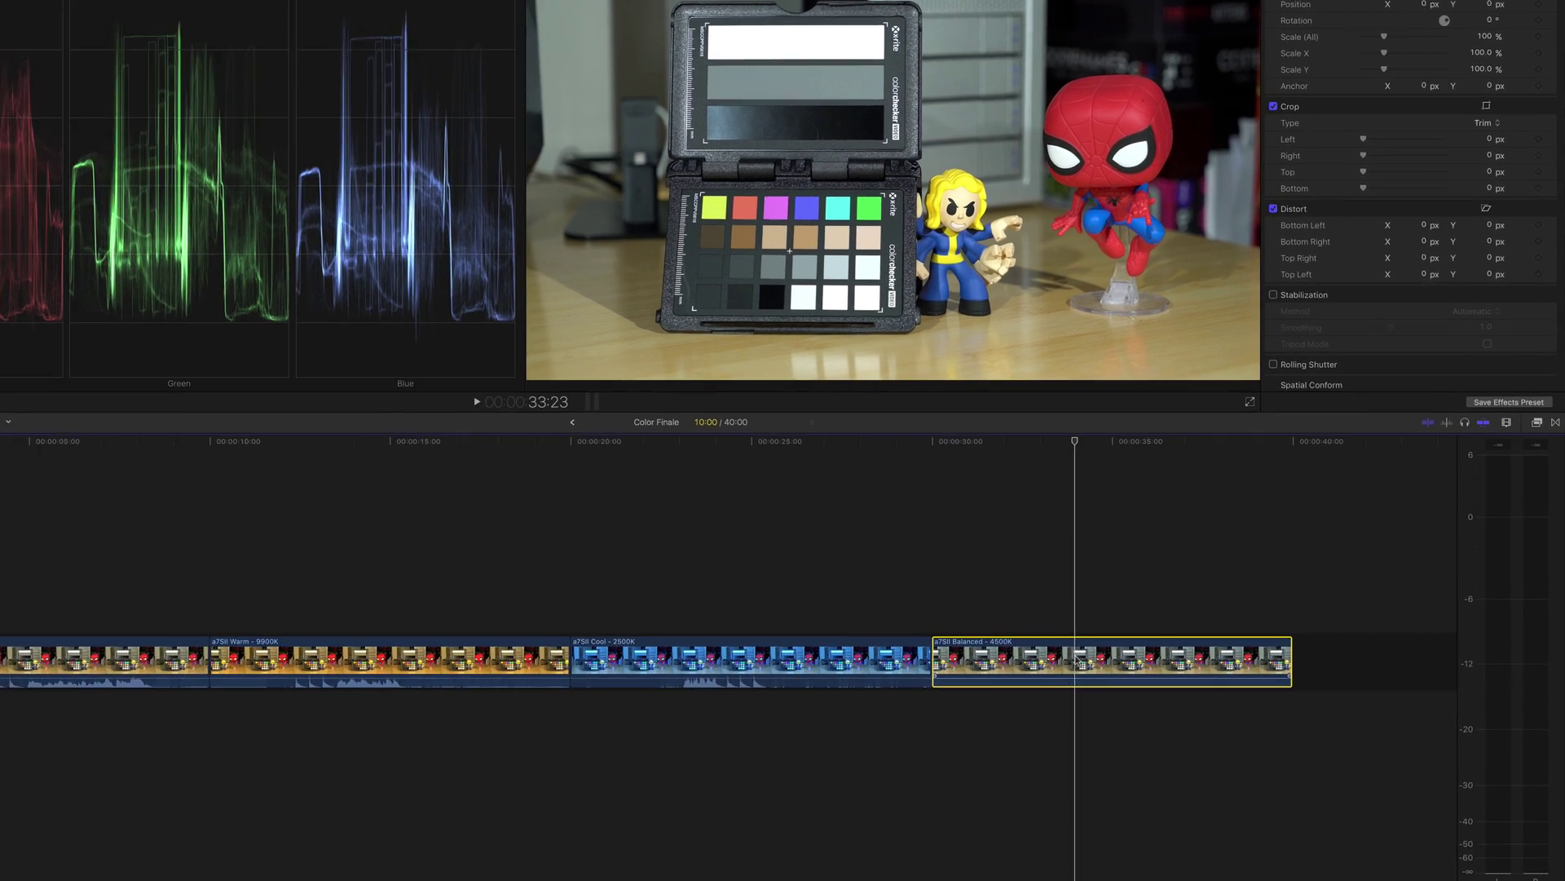
pyautogui.press('super+5')
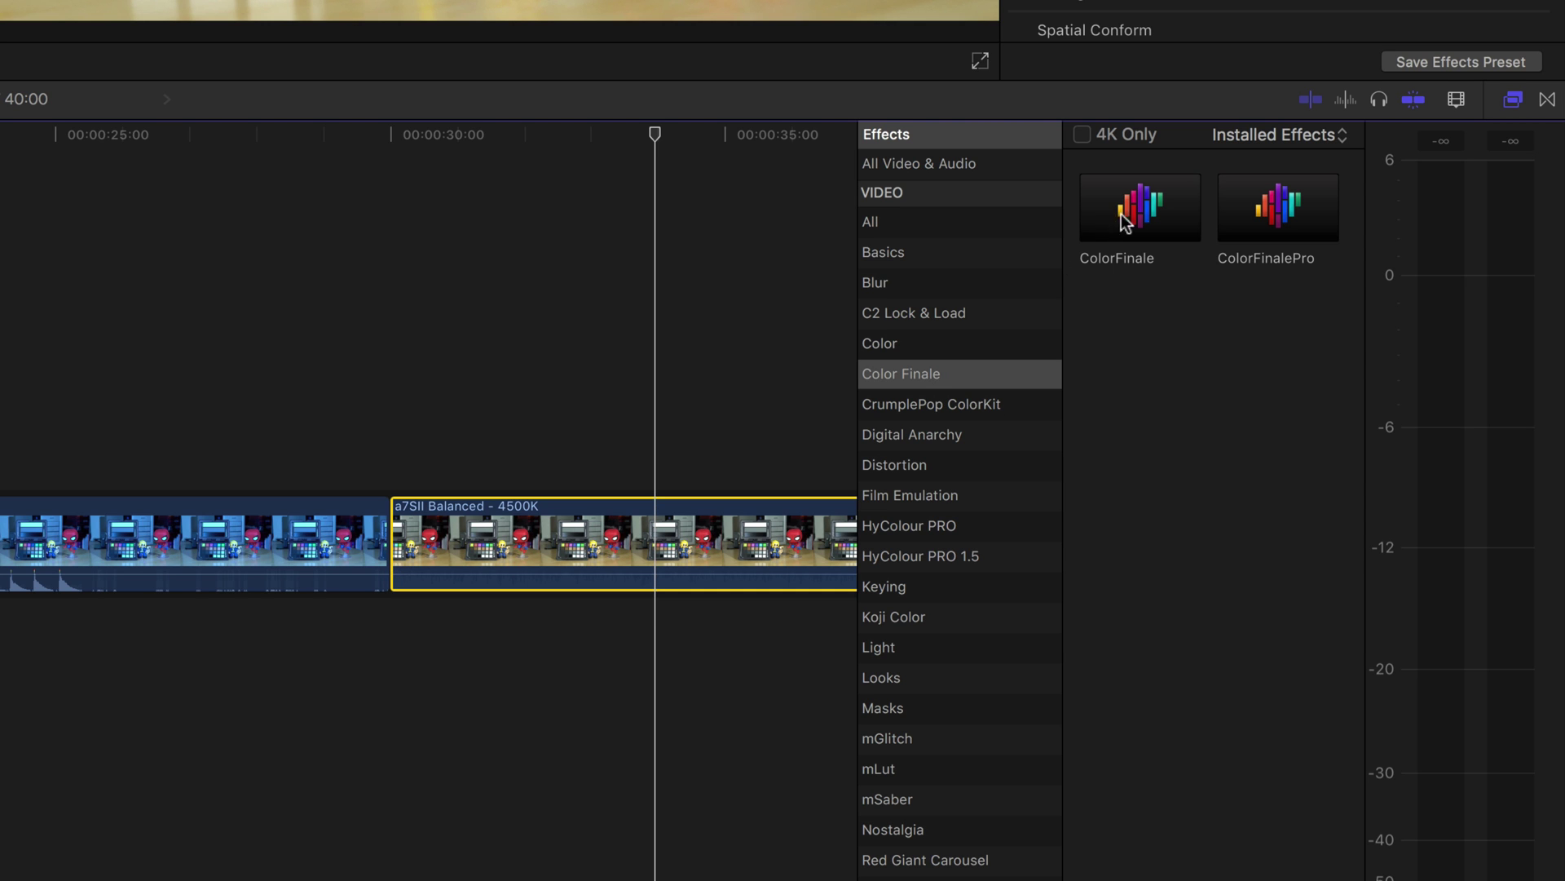
pyautogui.moveTo(1142, 210); pyautogui.dragTo(580, 538)
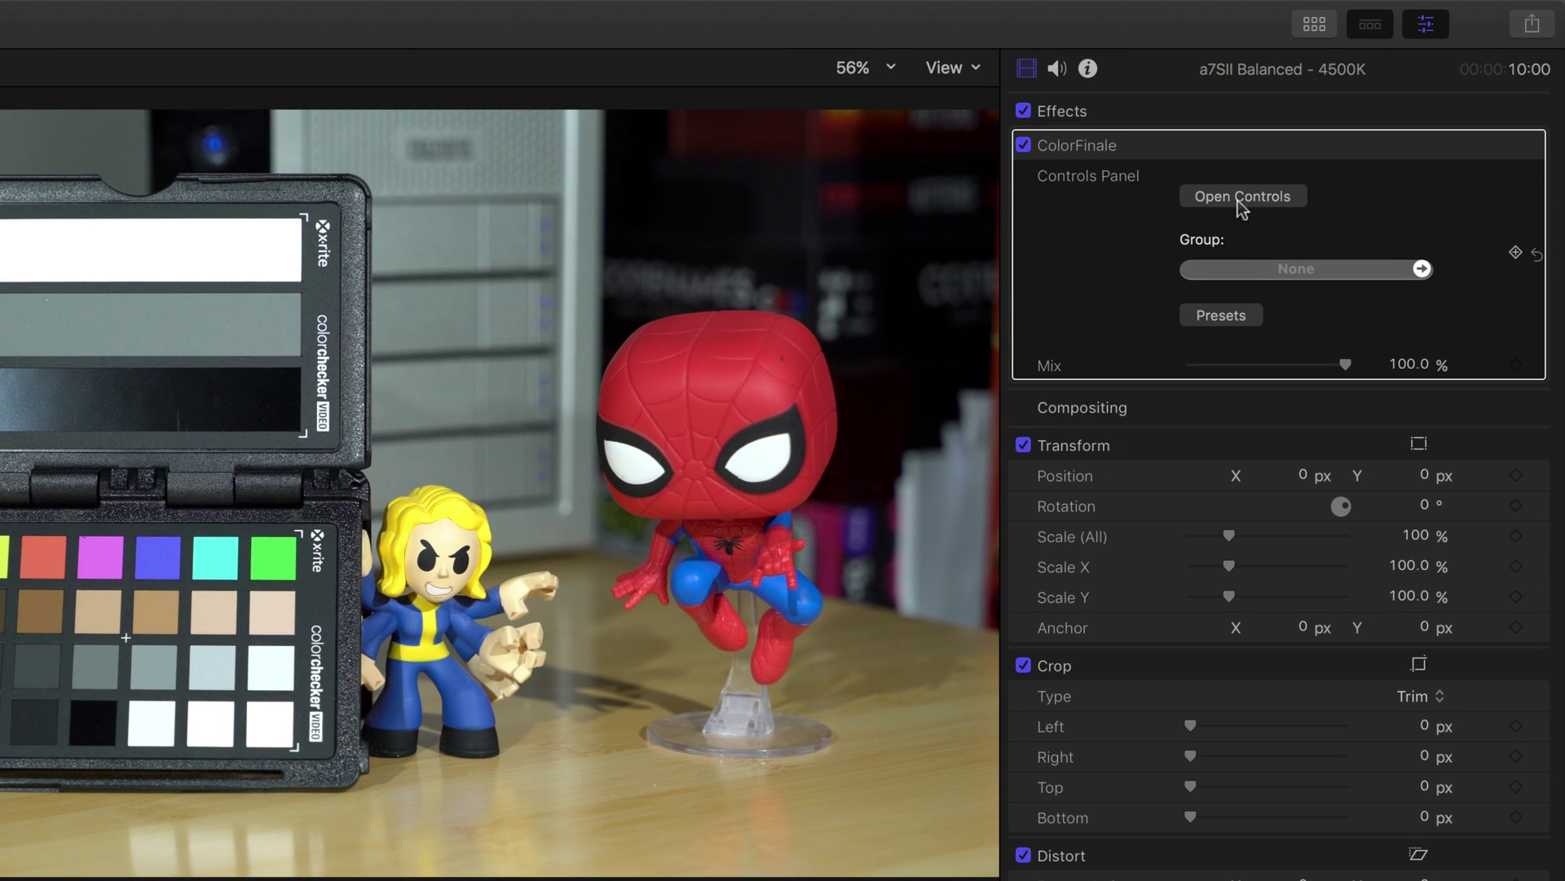
pyautogui.click(1263, 203)
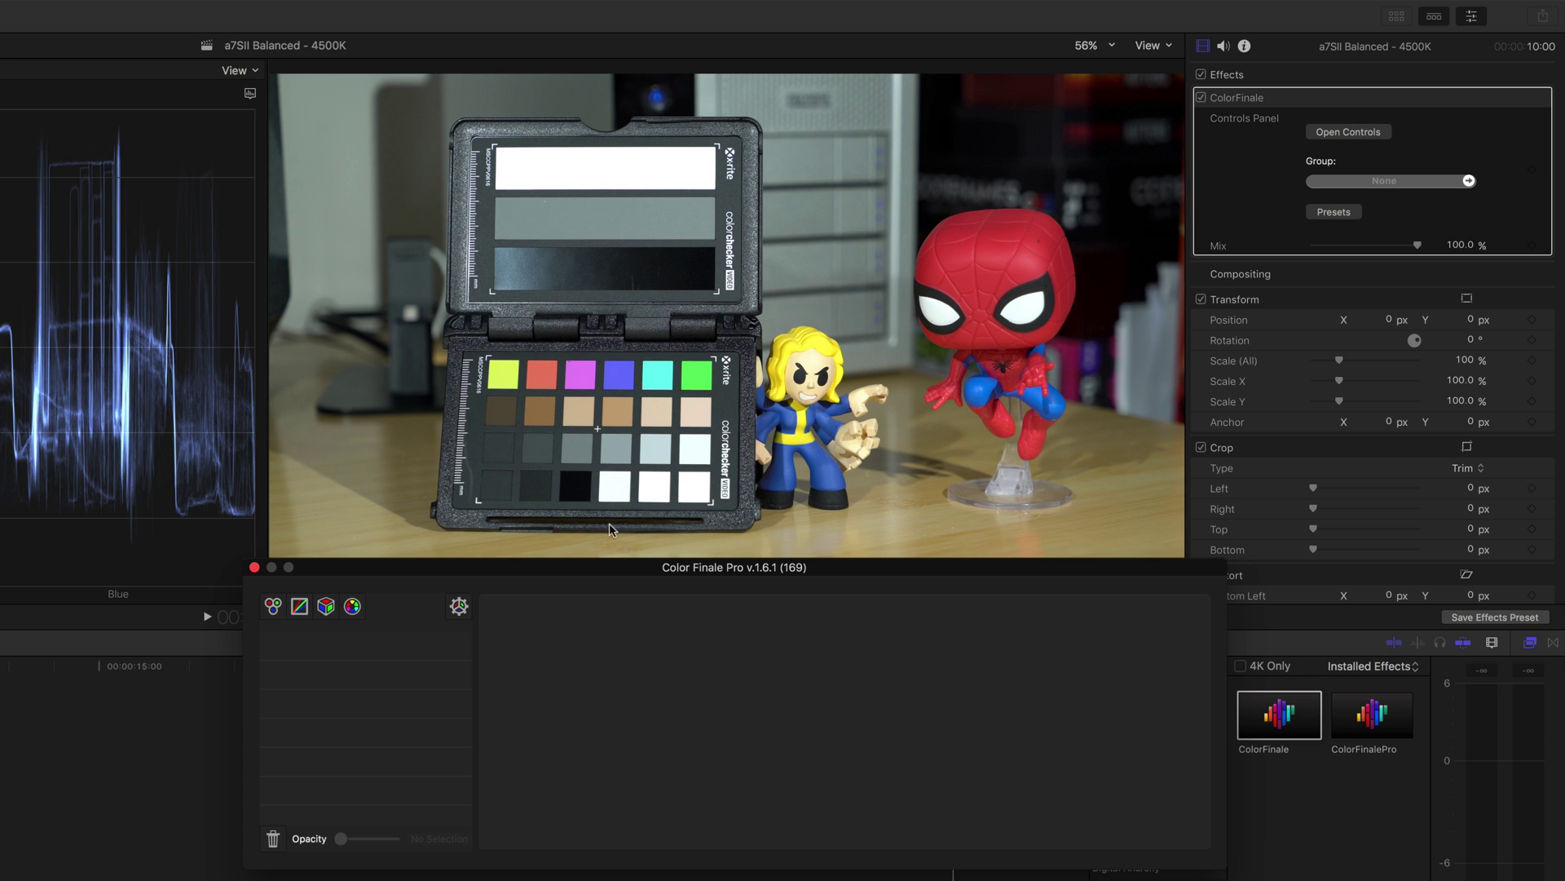
pyautogui.click(459, 607)
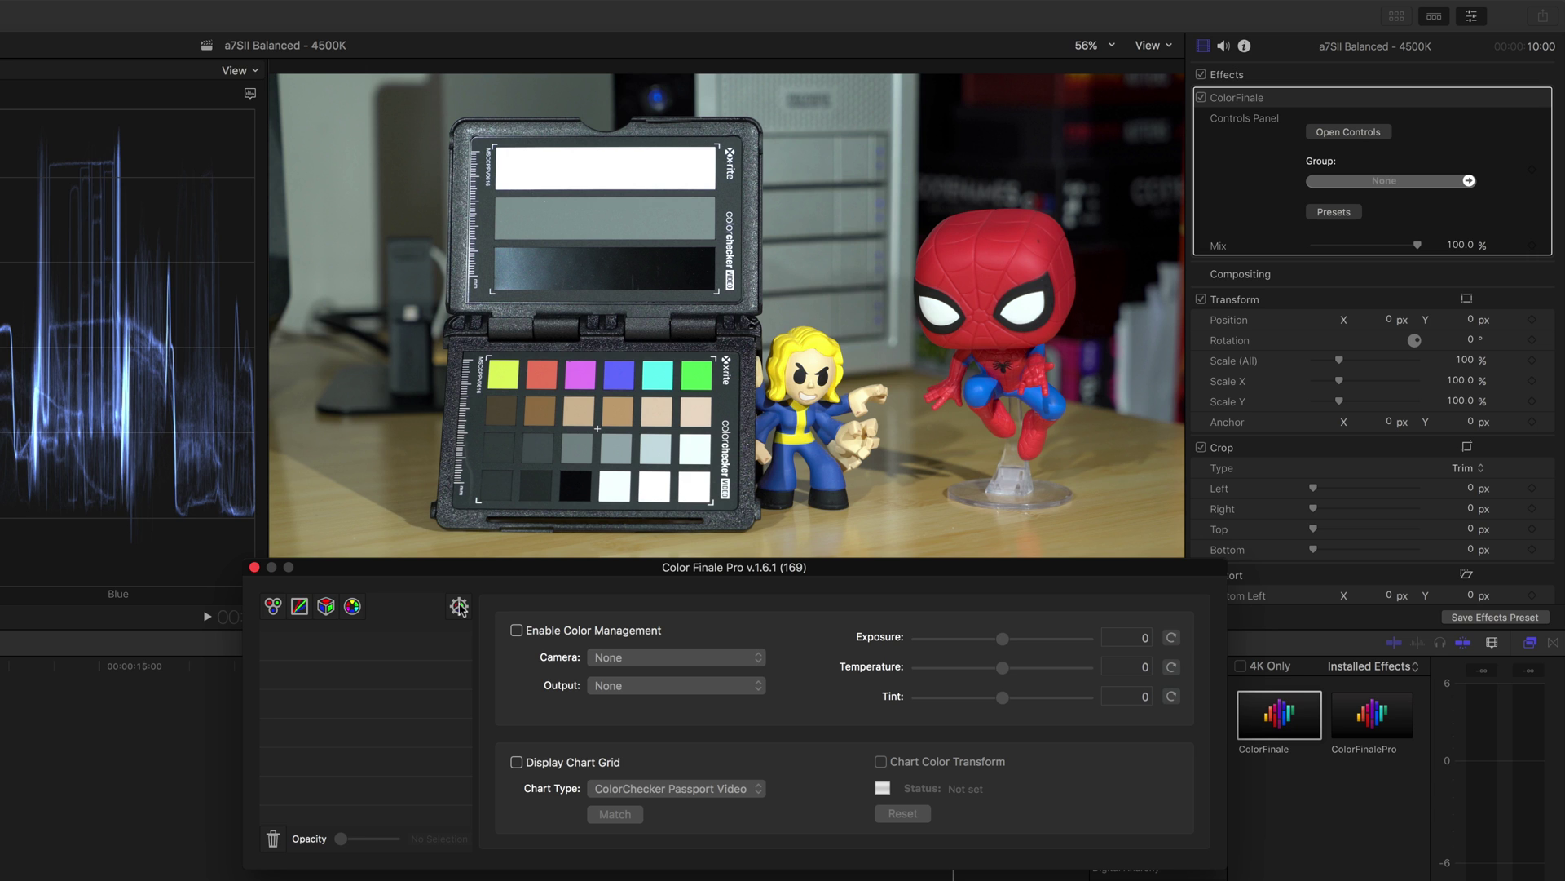
pyautogui.click(516, 762)
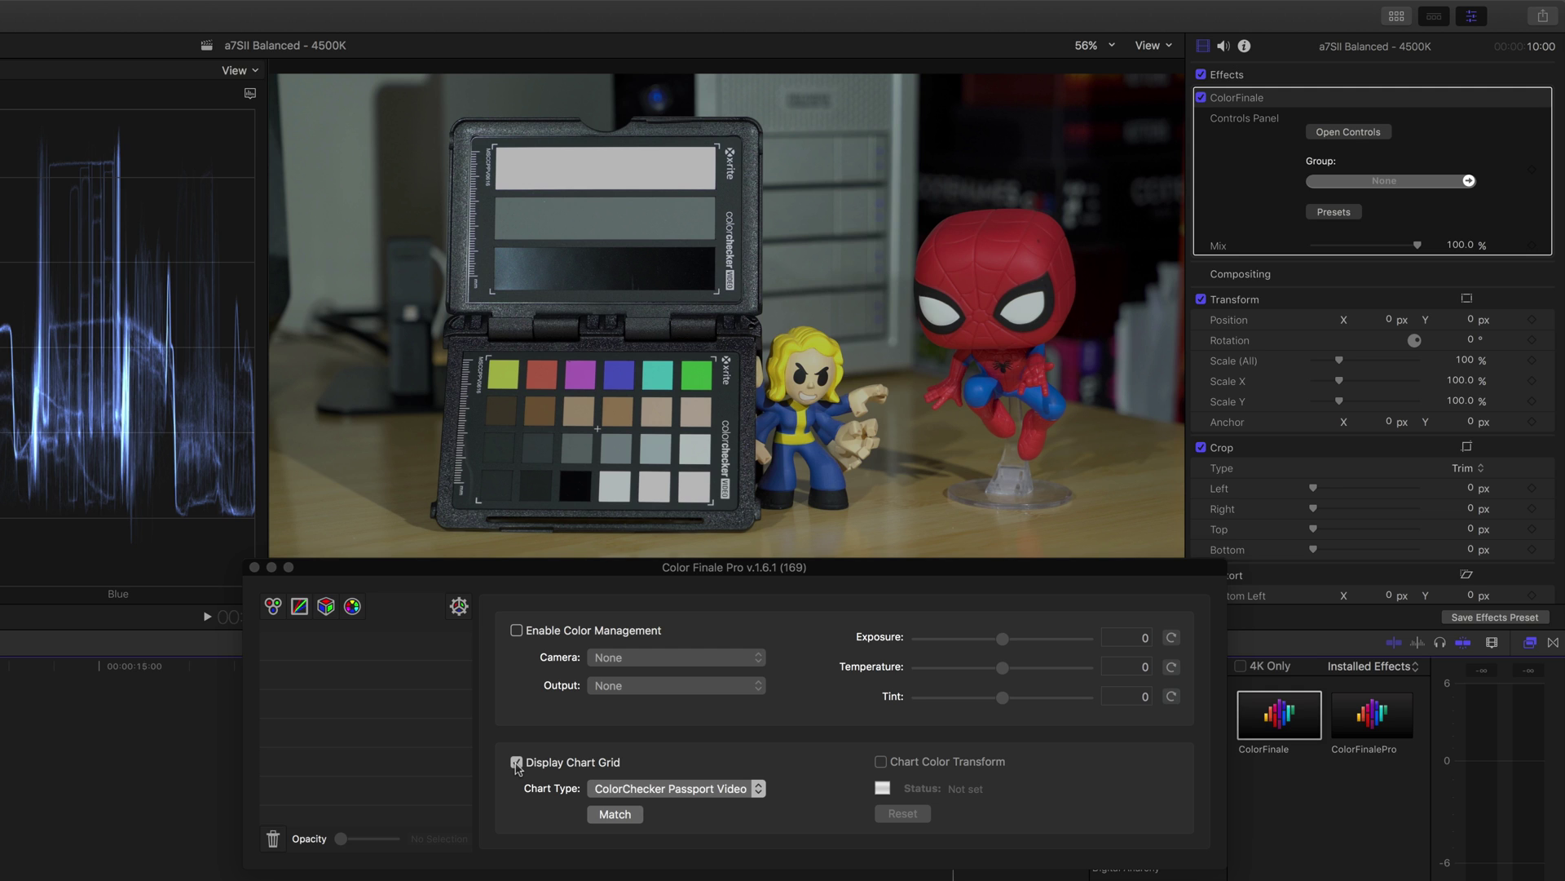
# - Place the chart grid's four corners on the colour checker's corner marks in the Balanced clip and fine-tune the two left ones
pyautogui.click(486, 358)
pyautogui.click(717, 357)
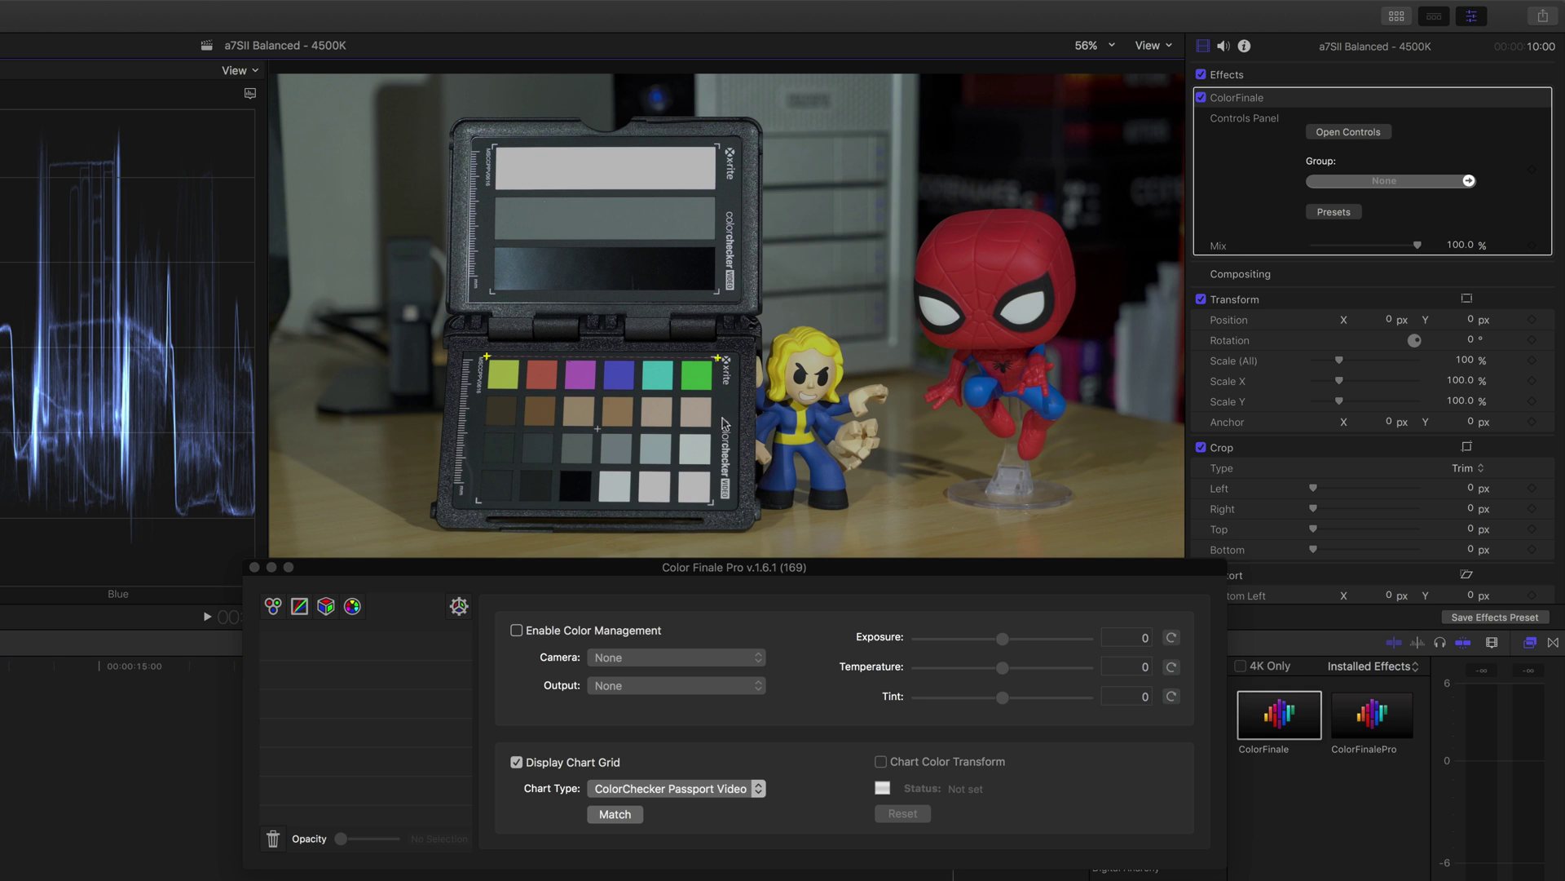
pyautogui.click(714, 504)
pyautogui.click(477, 504)
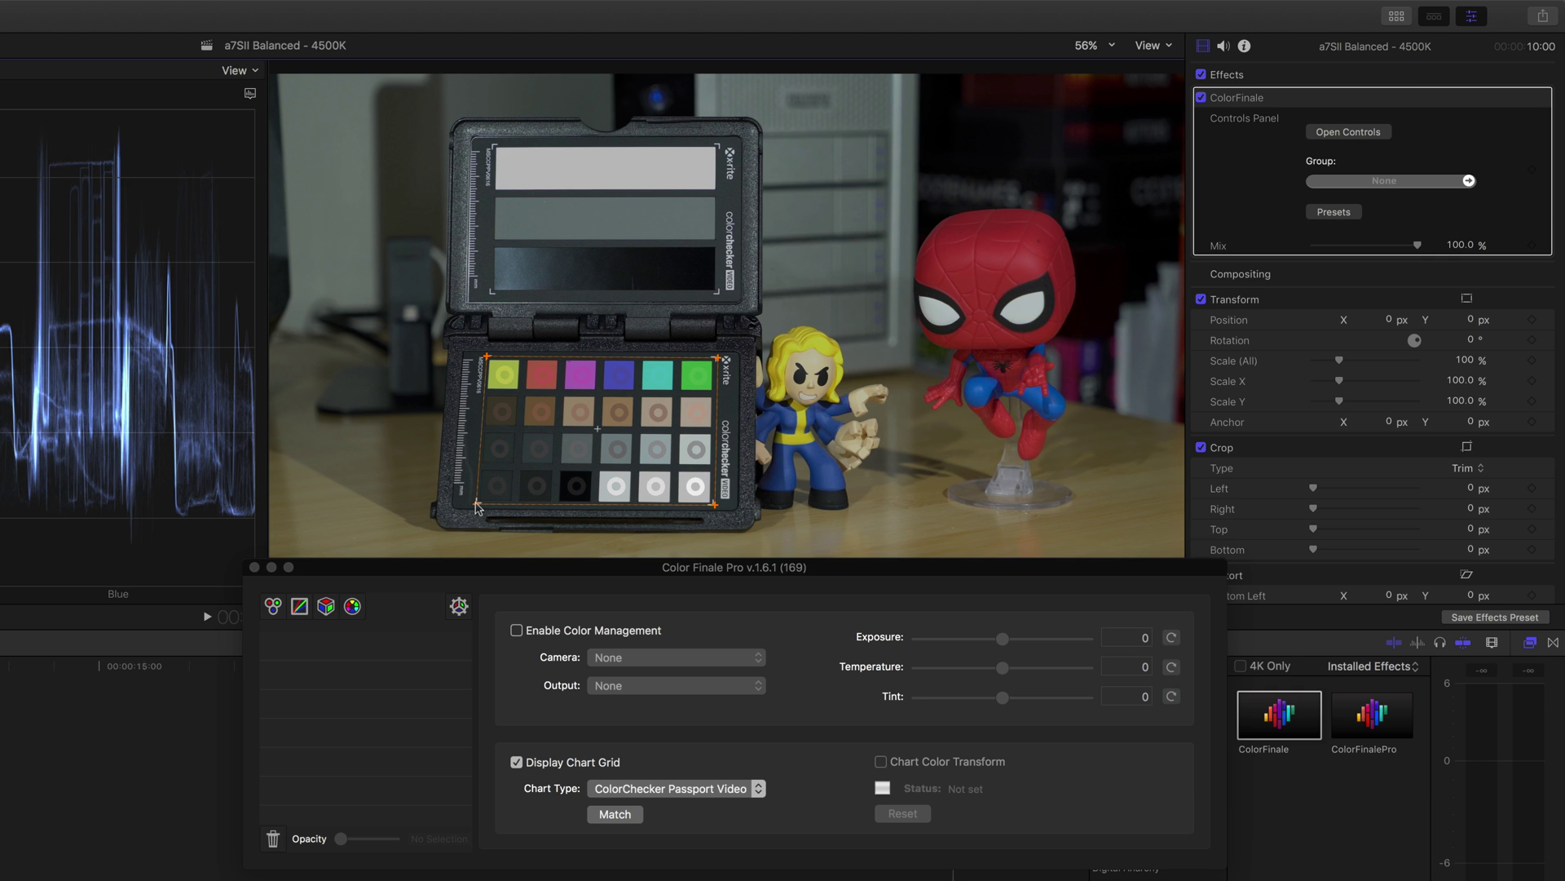
pyautogui.moveTo(475, 503); pyautogui.dragTo(473, 503)
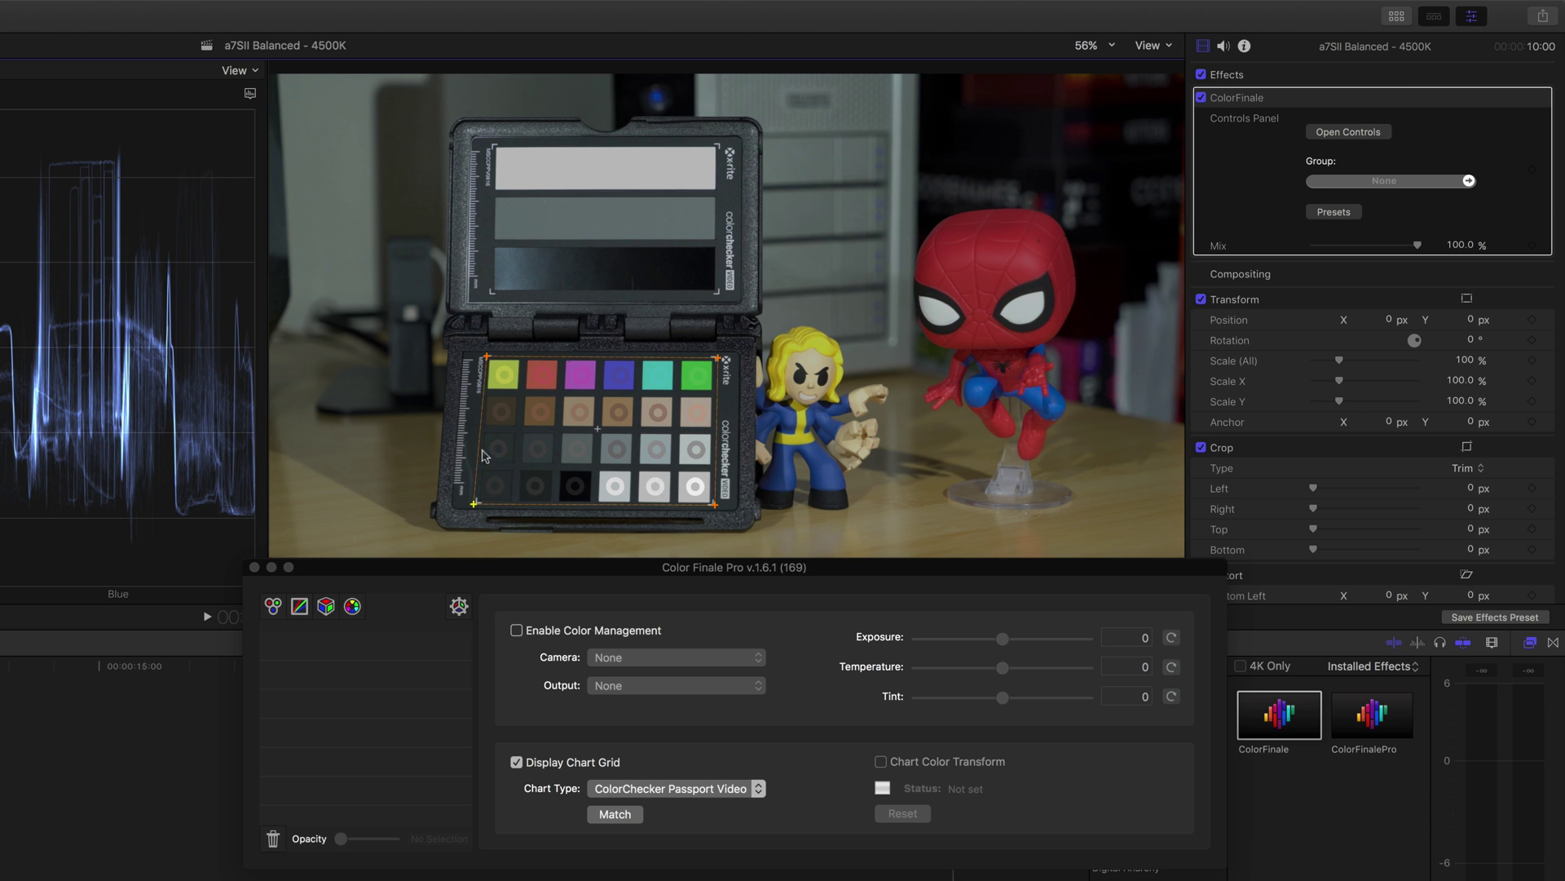
pyautogui.moveTo(488, 357); pyautogui.dragTo(486, 356)
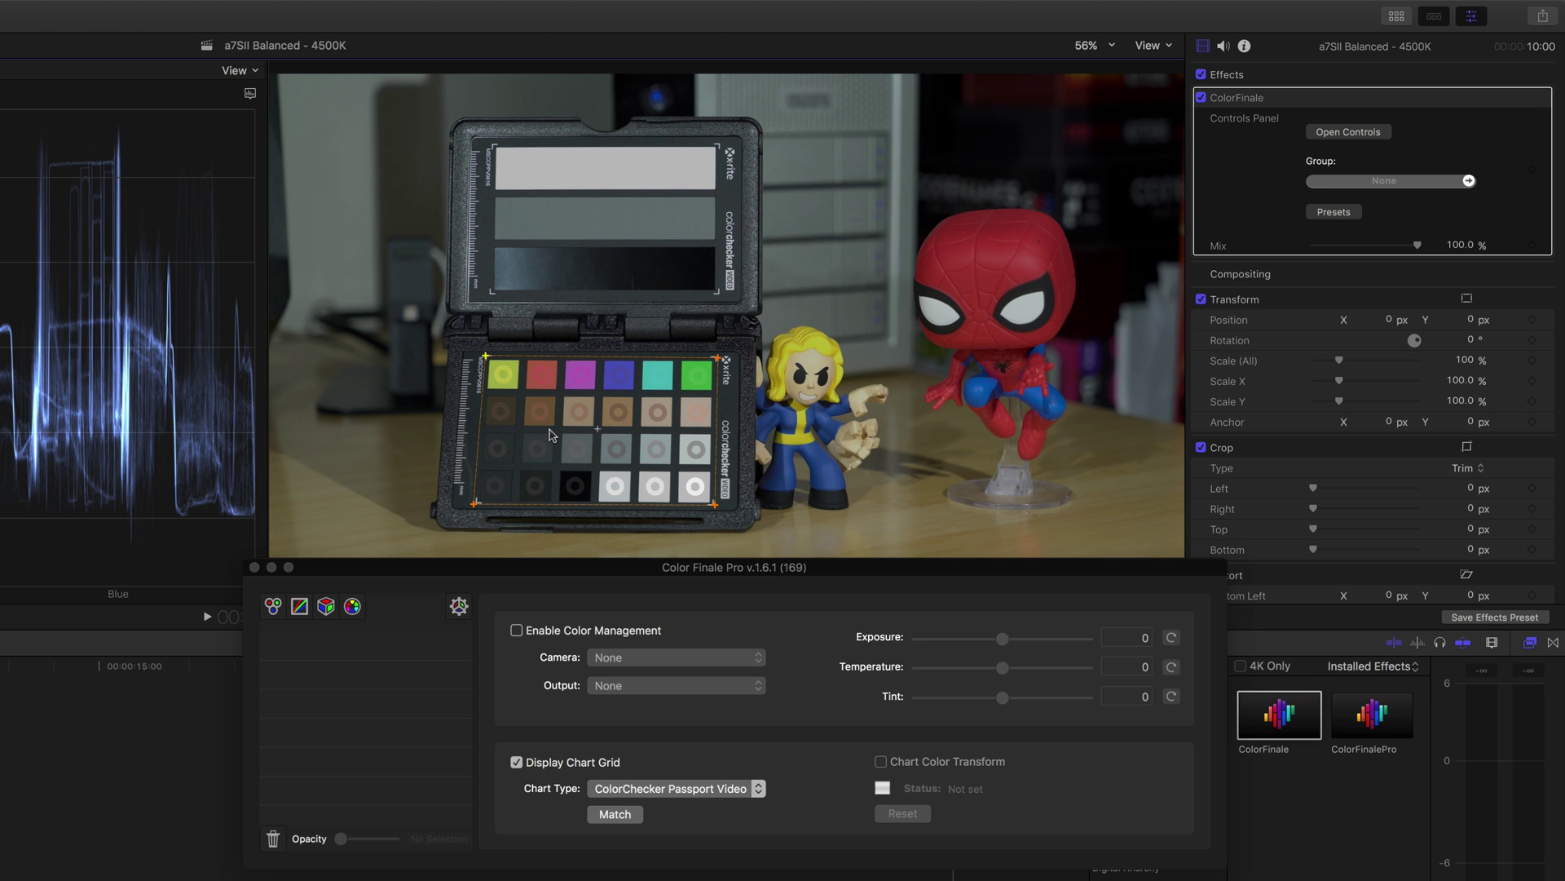
# - Match the Balanced clip's colours to the chart and compare the image with the ColorFinale effect off and on
pyautogui.click(615, 813)
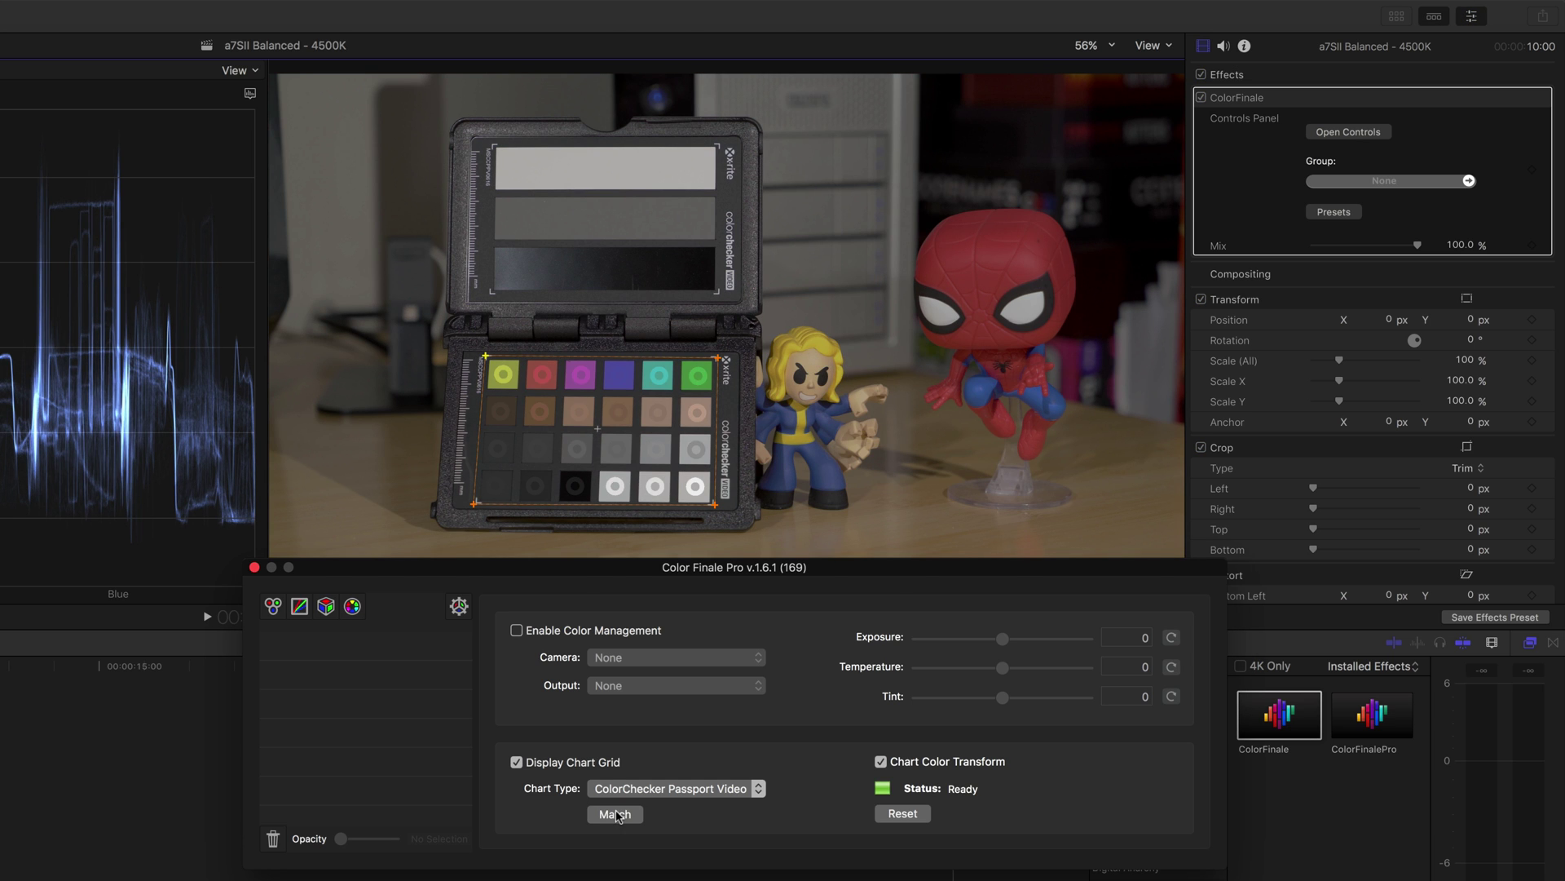
pyautogui.click(254, 566)
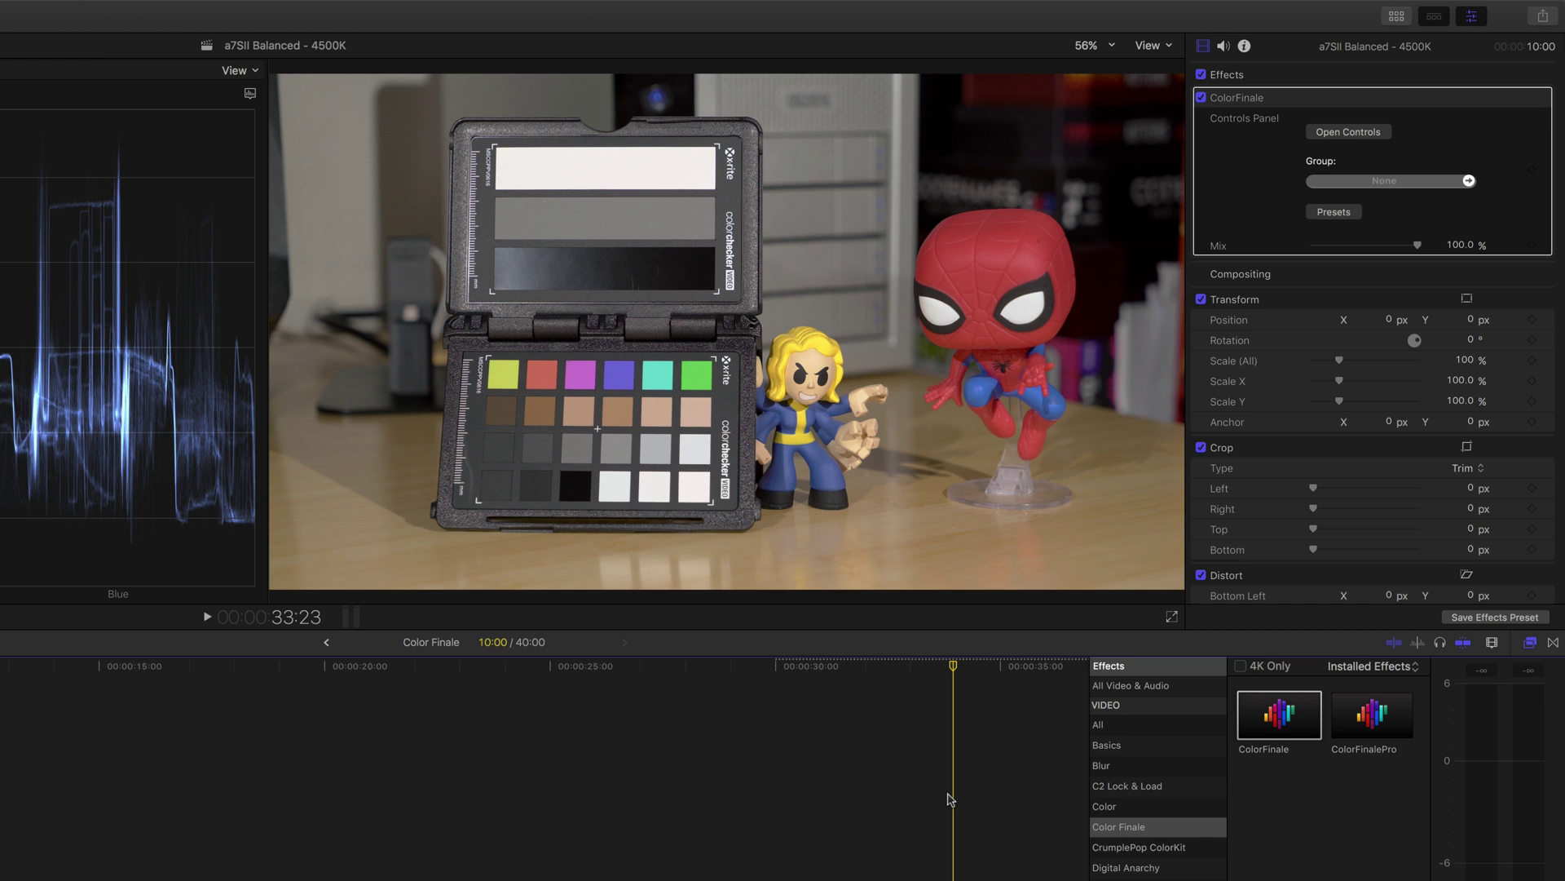
pyautogui.click(1202, 98)
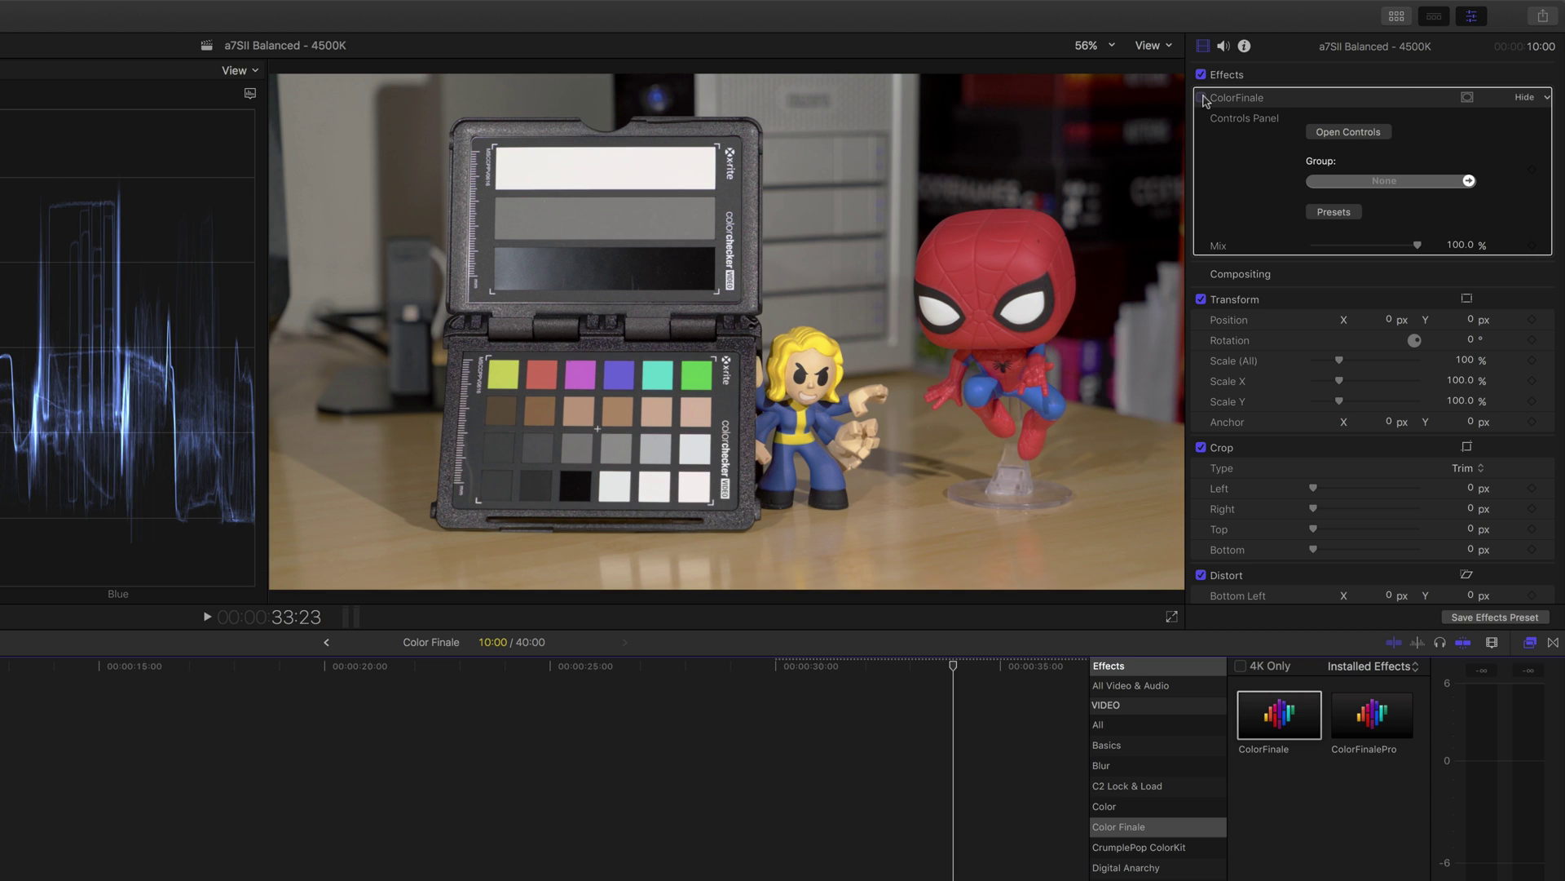
pyautogui.click(1203, 98)
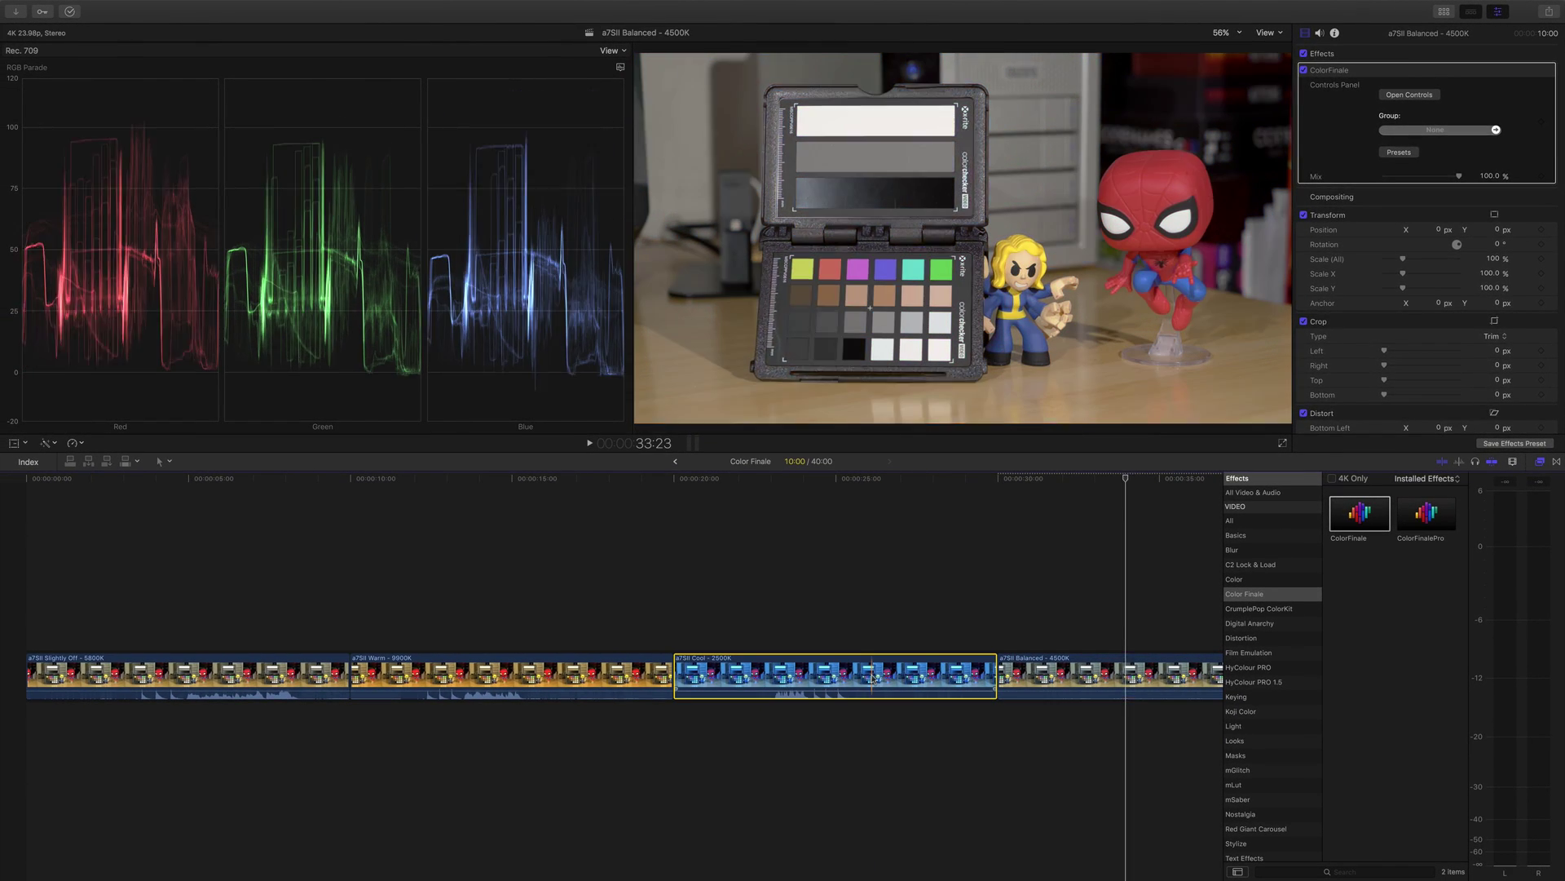
# - Apply the ColorFinale effect to the a7SII Cool - 2500K clip and display its ColorChecker Passport Video chart grid
pyautogui.click(872, 677)
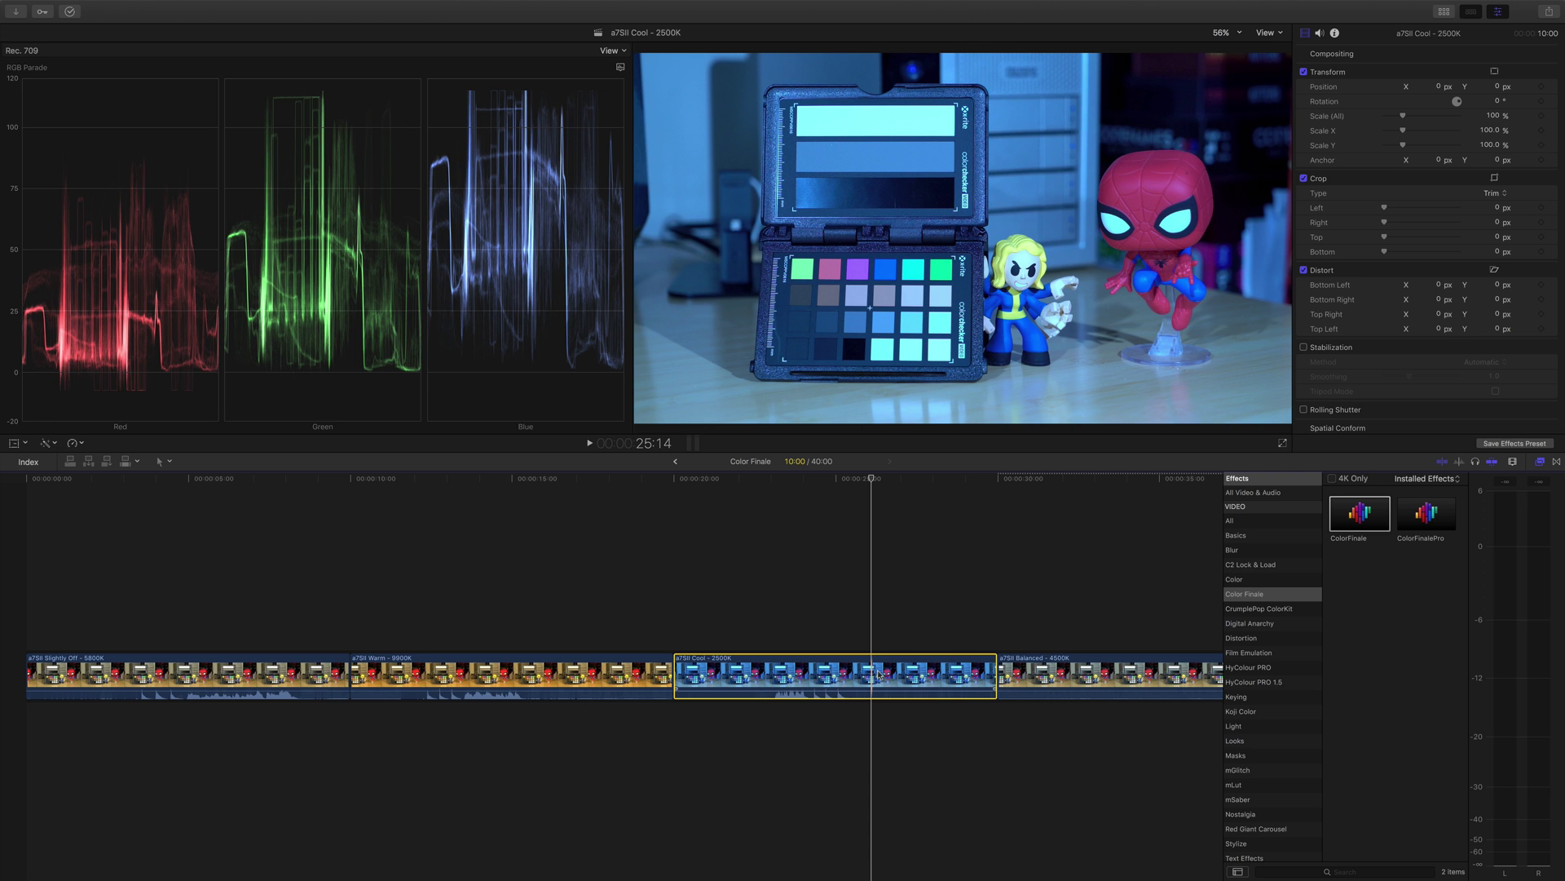
pyautogui.moveTo(1360, 512); pyautogui.dragTo(875, 687)
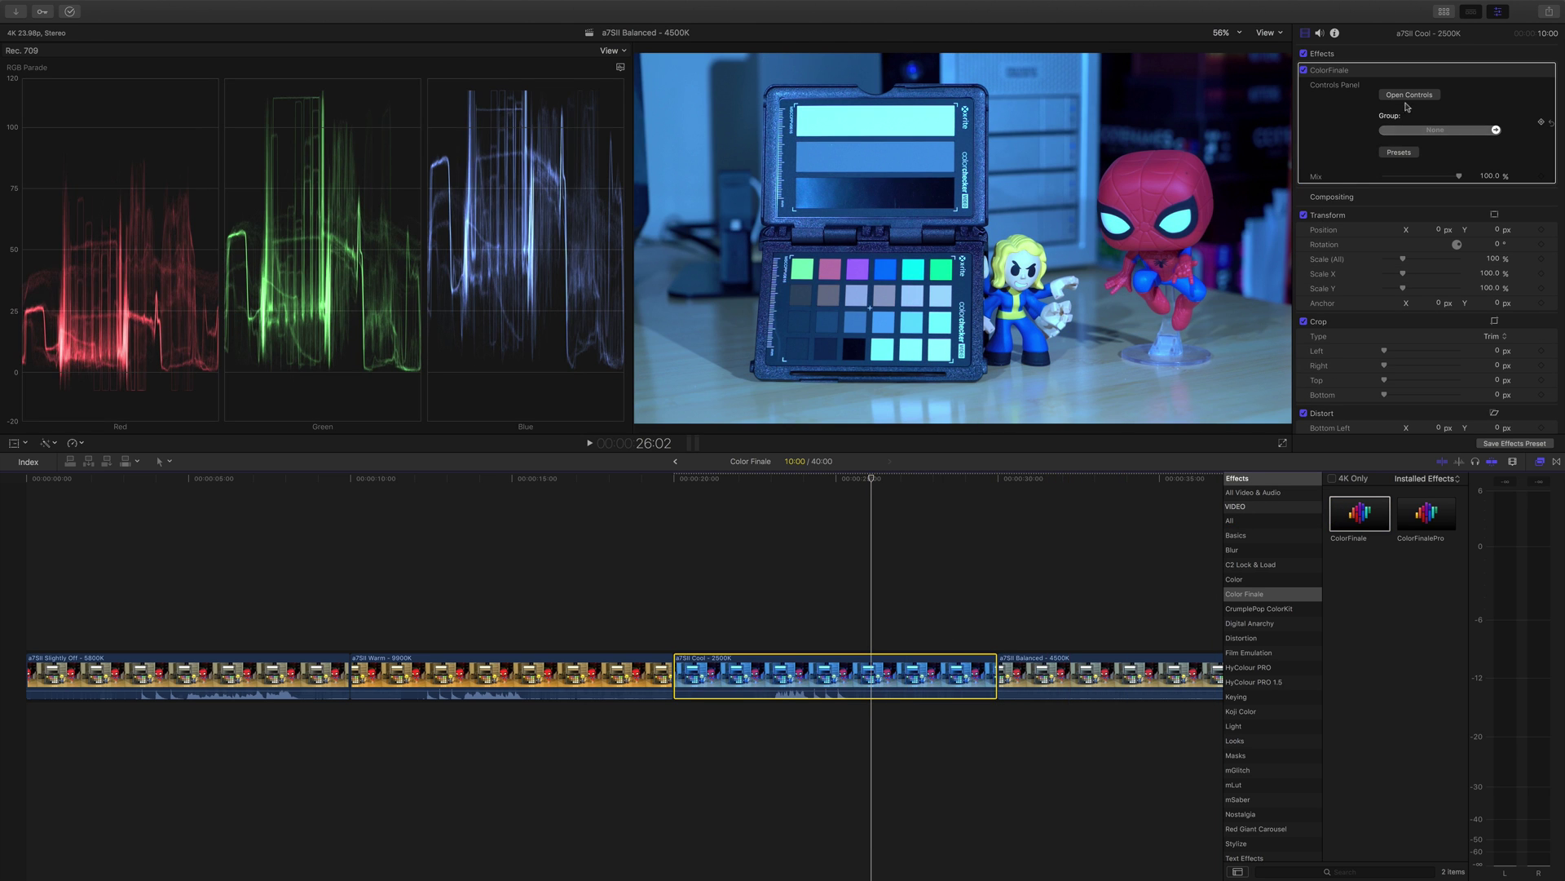
pyautogui.click(1408, 95)
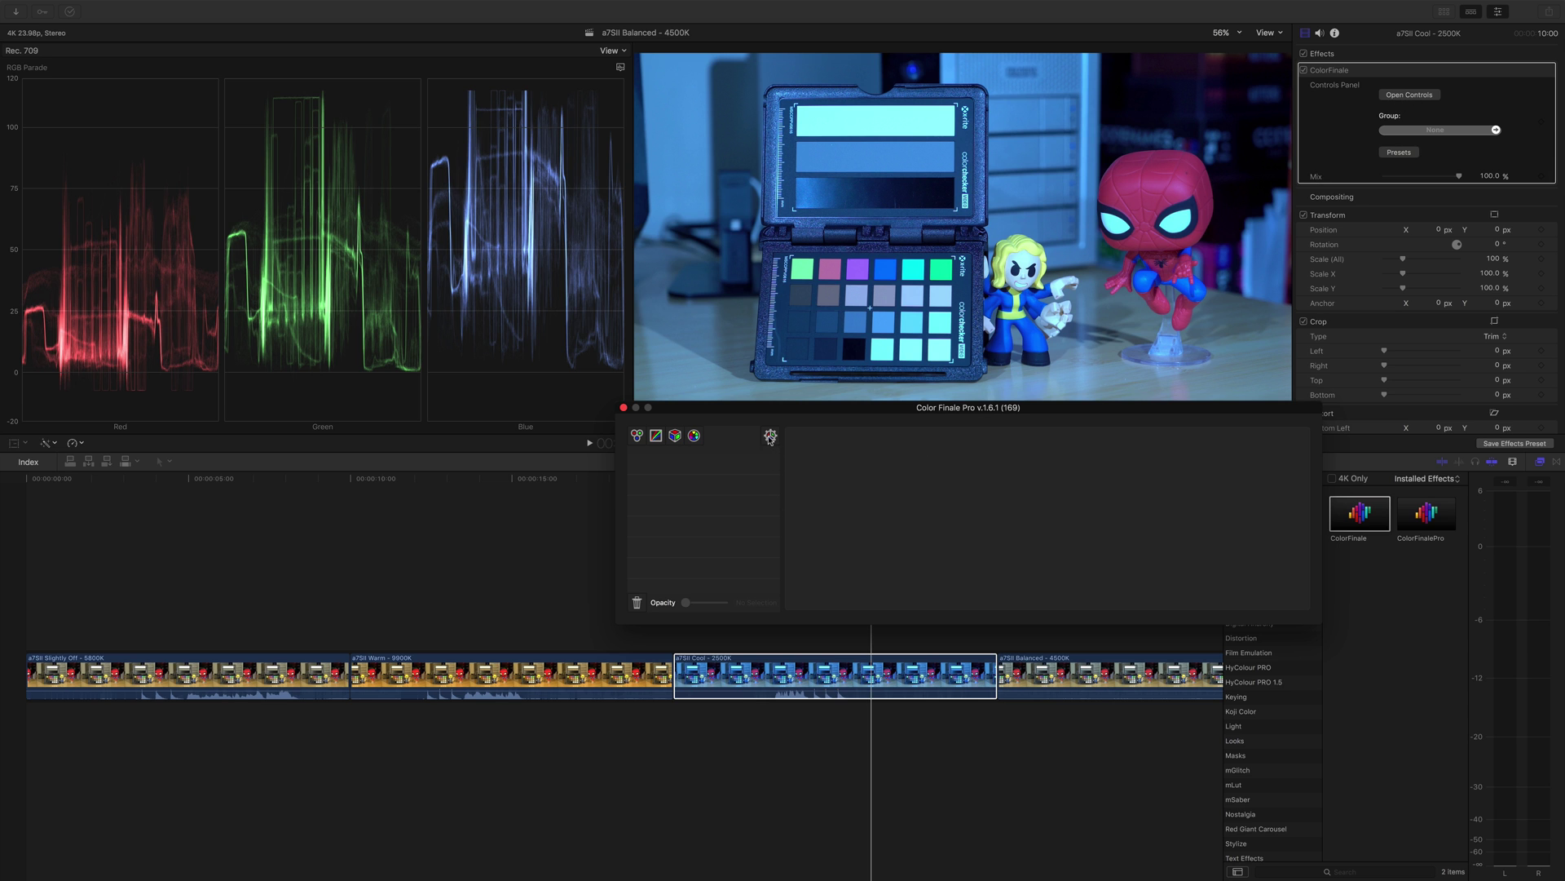
pyautogui.click(769, 436)
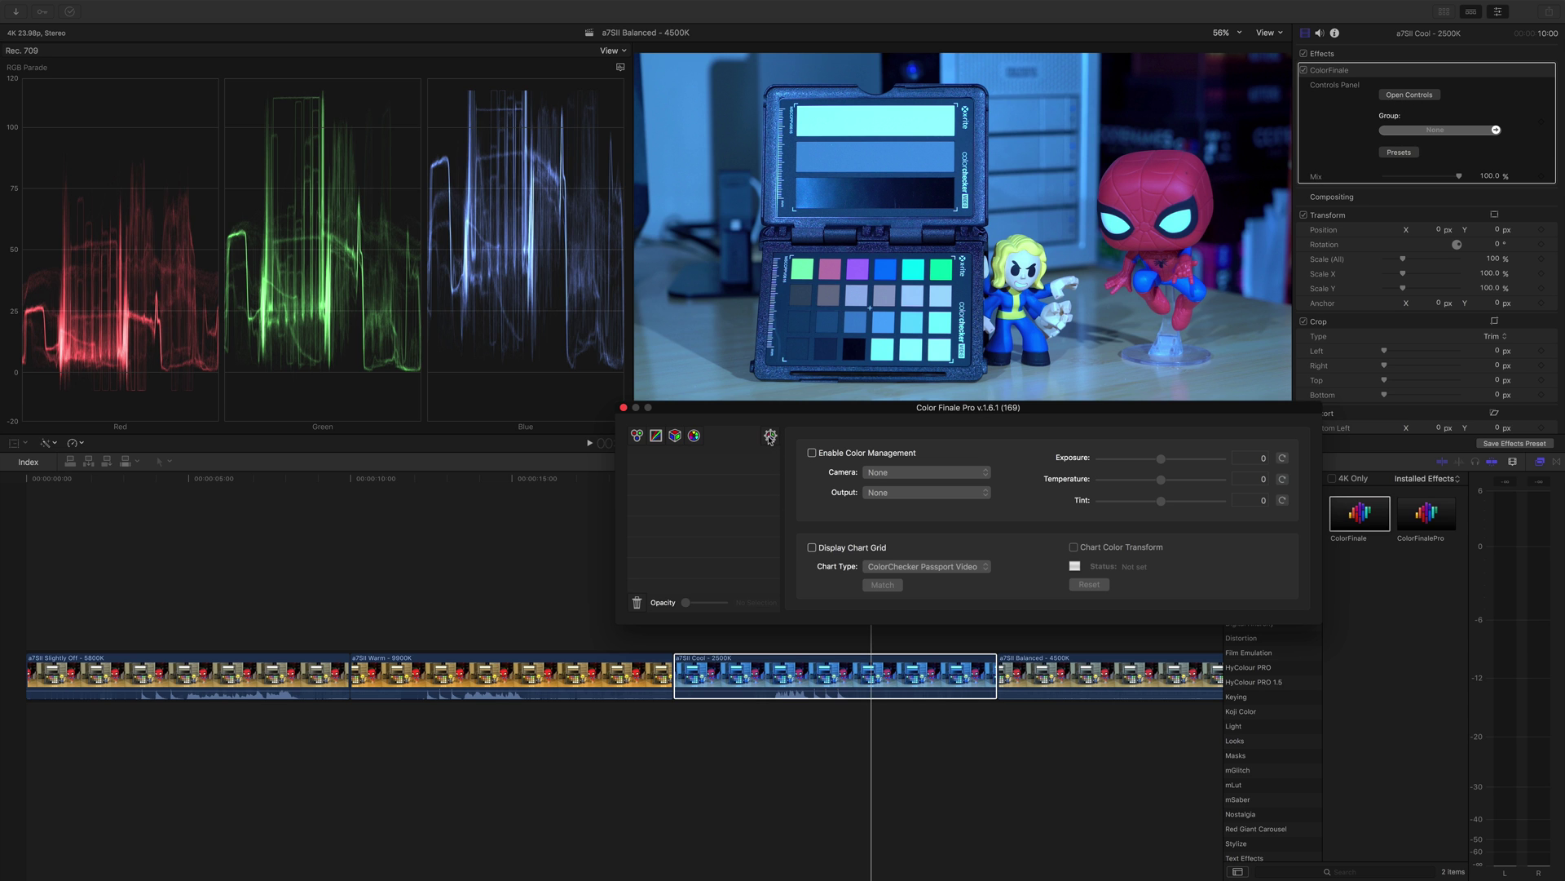
pyautogui.click(812, 549)
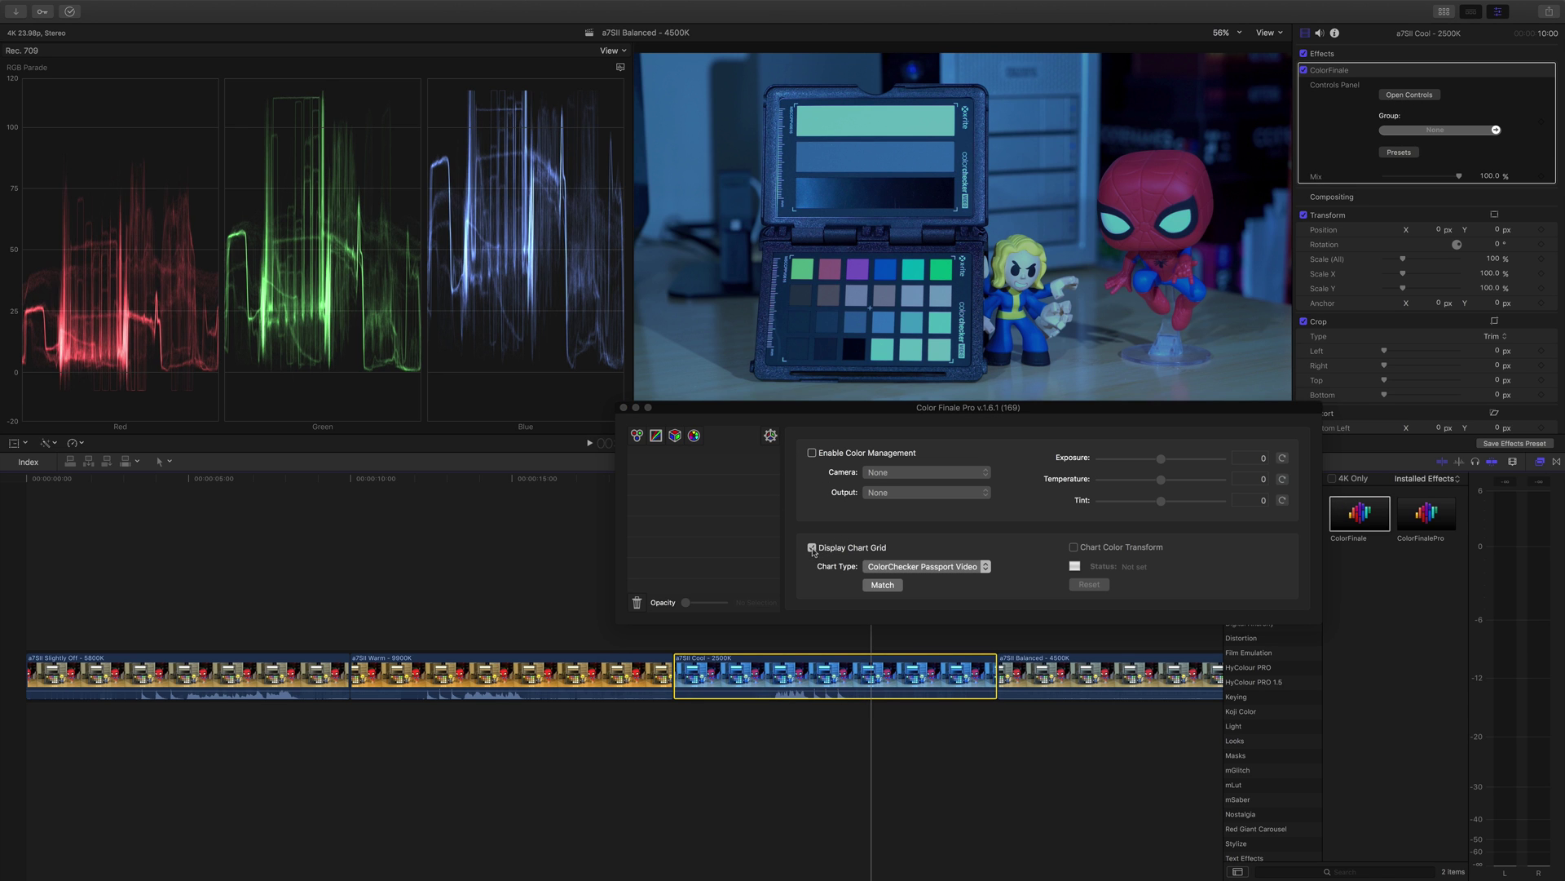
# - Align the chart grid with the colour checker's corner marks in the Cool clip and match its colours to the chart
pyautogui.click(794, 257)
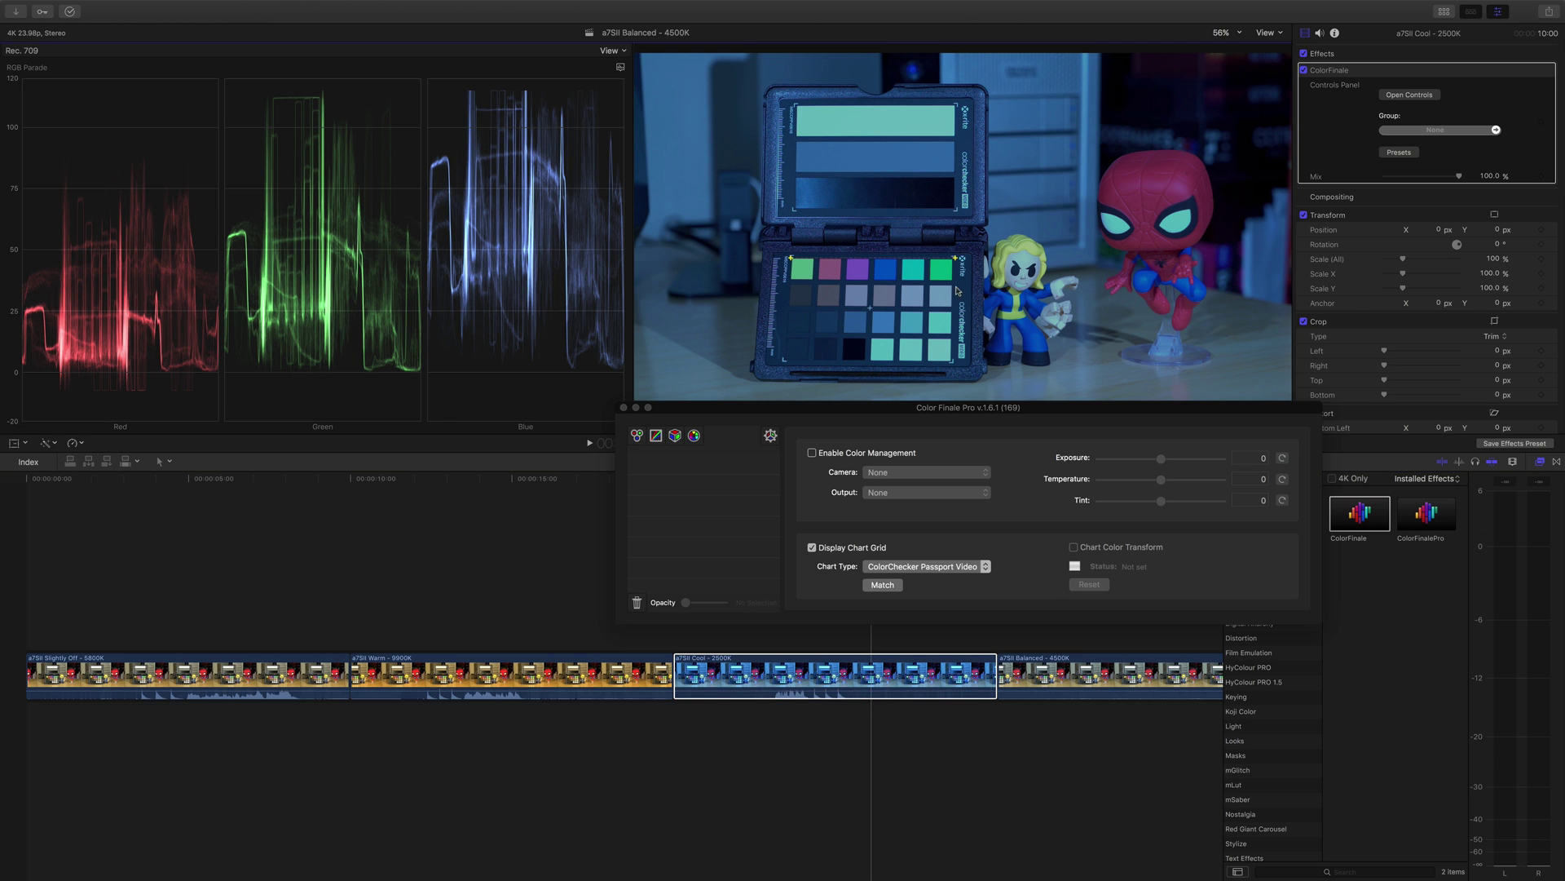
pyautogui.click(781, 366)
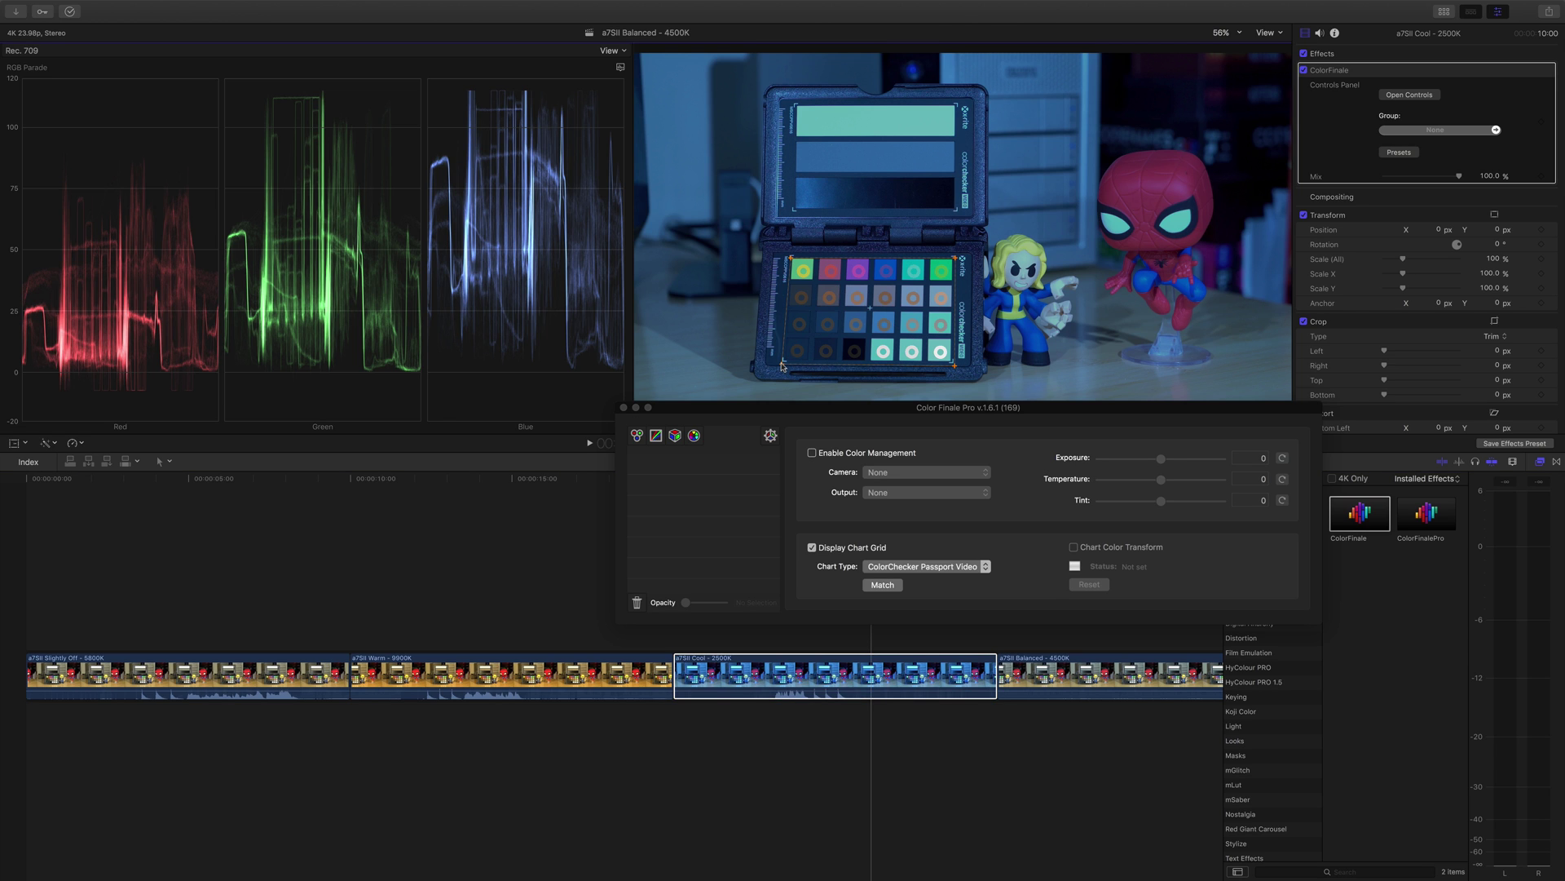
pyautogui.moveTo(789, 260); pyautogui.dragTo(788, 255)
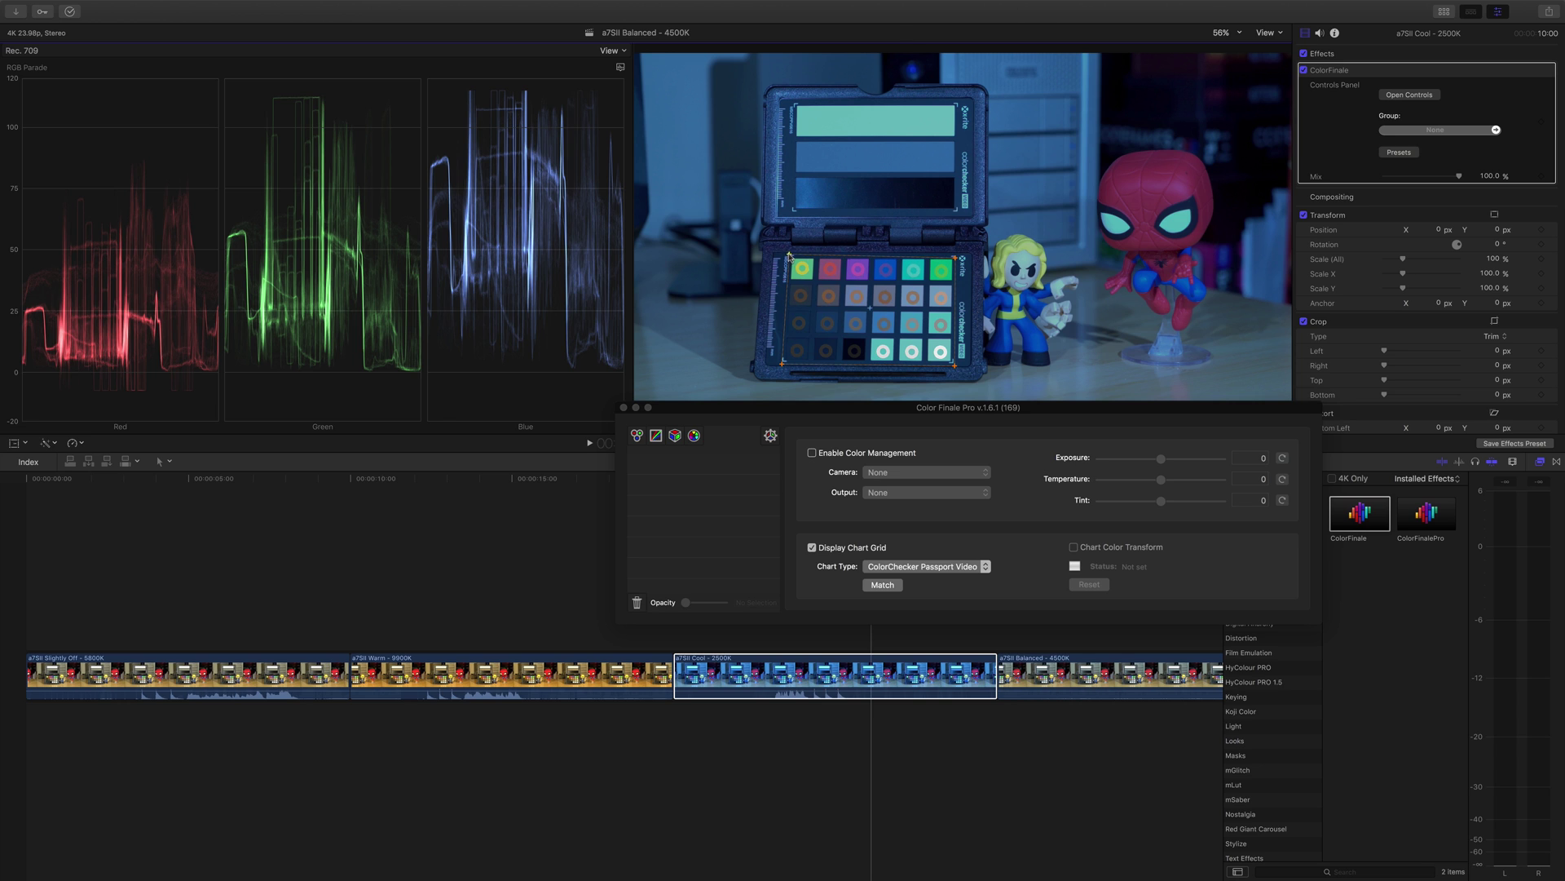
pyautogui.moveTo(961, 261); pyautogui.dragTo(957, 259)
pyautogui.moveTo(955, 364); pyautogui.dragTo(954, 367)
pyautogui.click(884, 585)
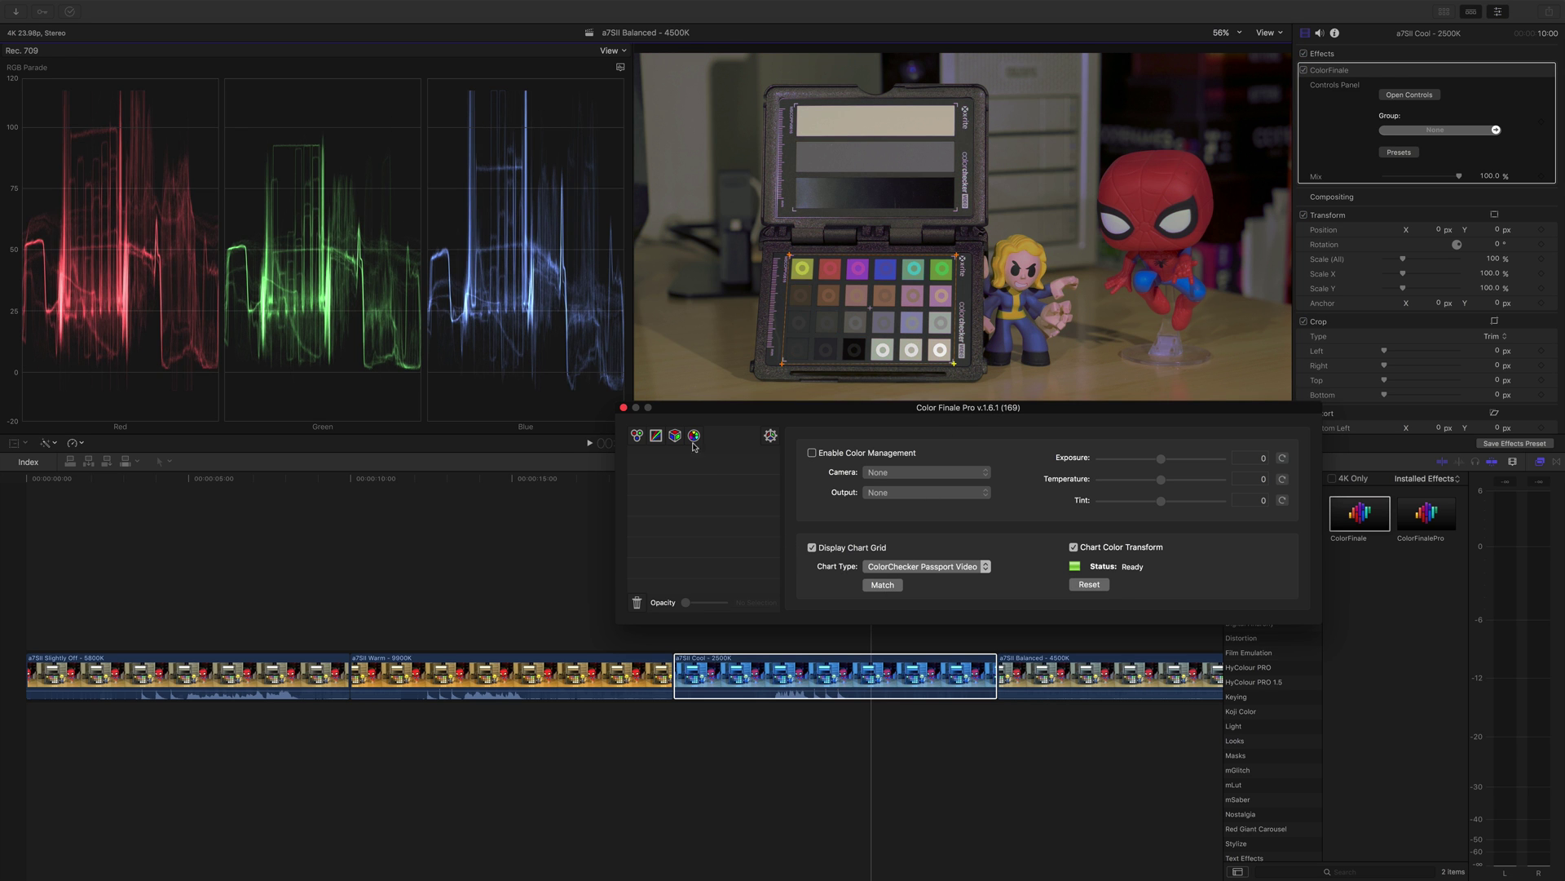
pyautogui.click(624, 408)
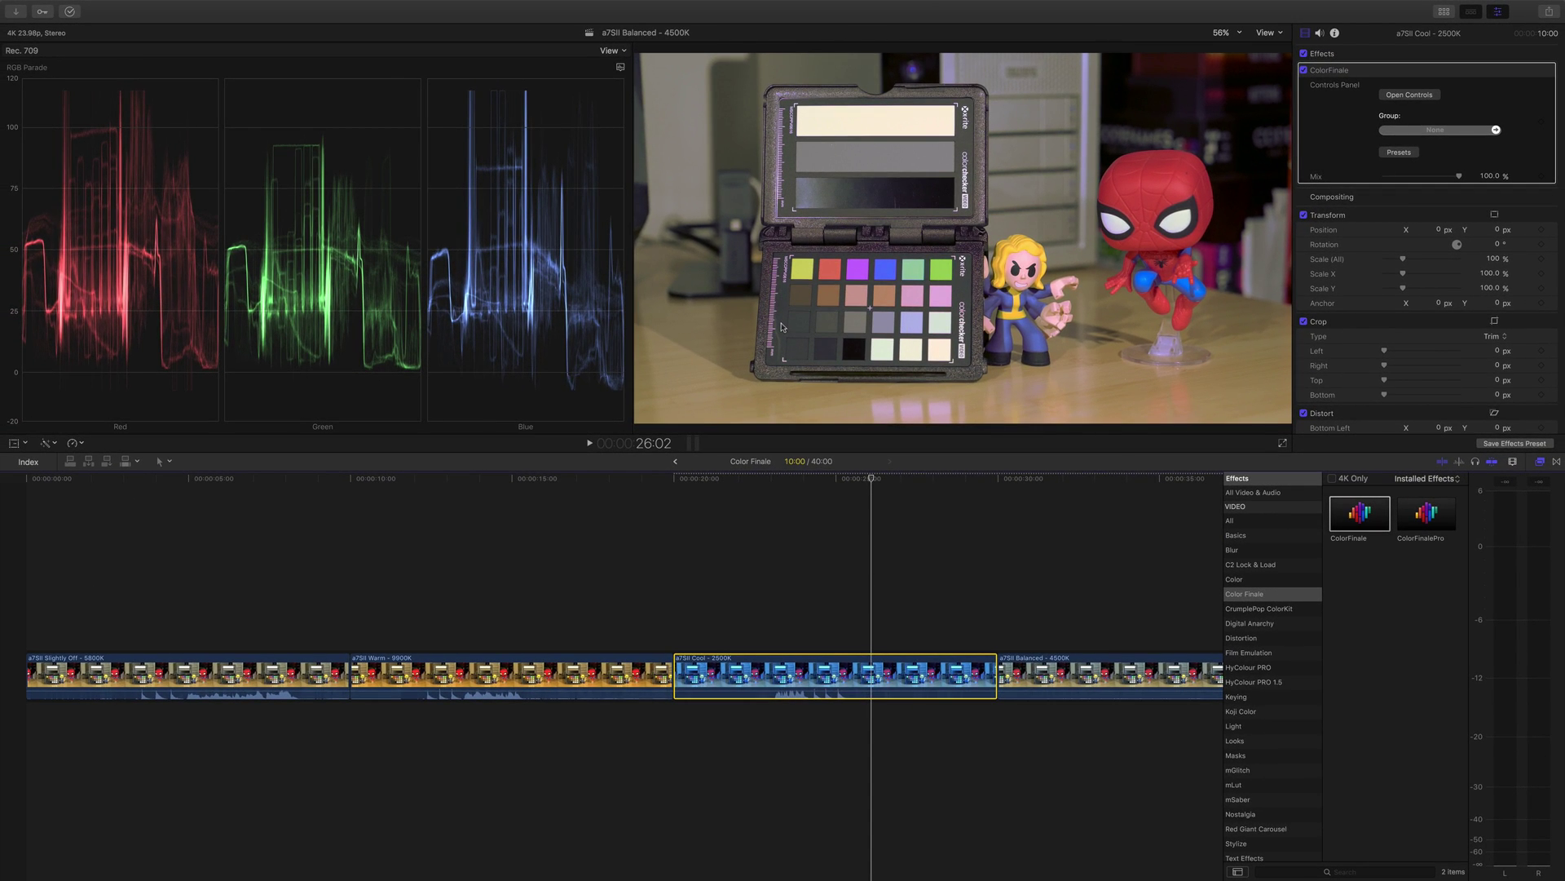
# - Apply the ColorFinale effect to the a7SII Warm - 9900K clip and display its ColorChecker Passport Video chart grid
pyautogui.click(540, 673)
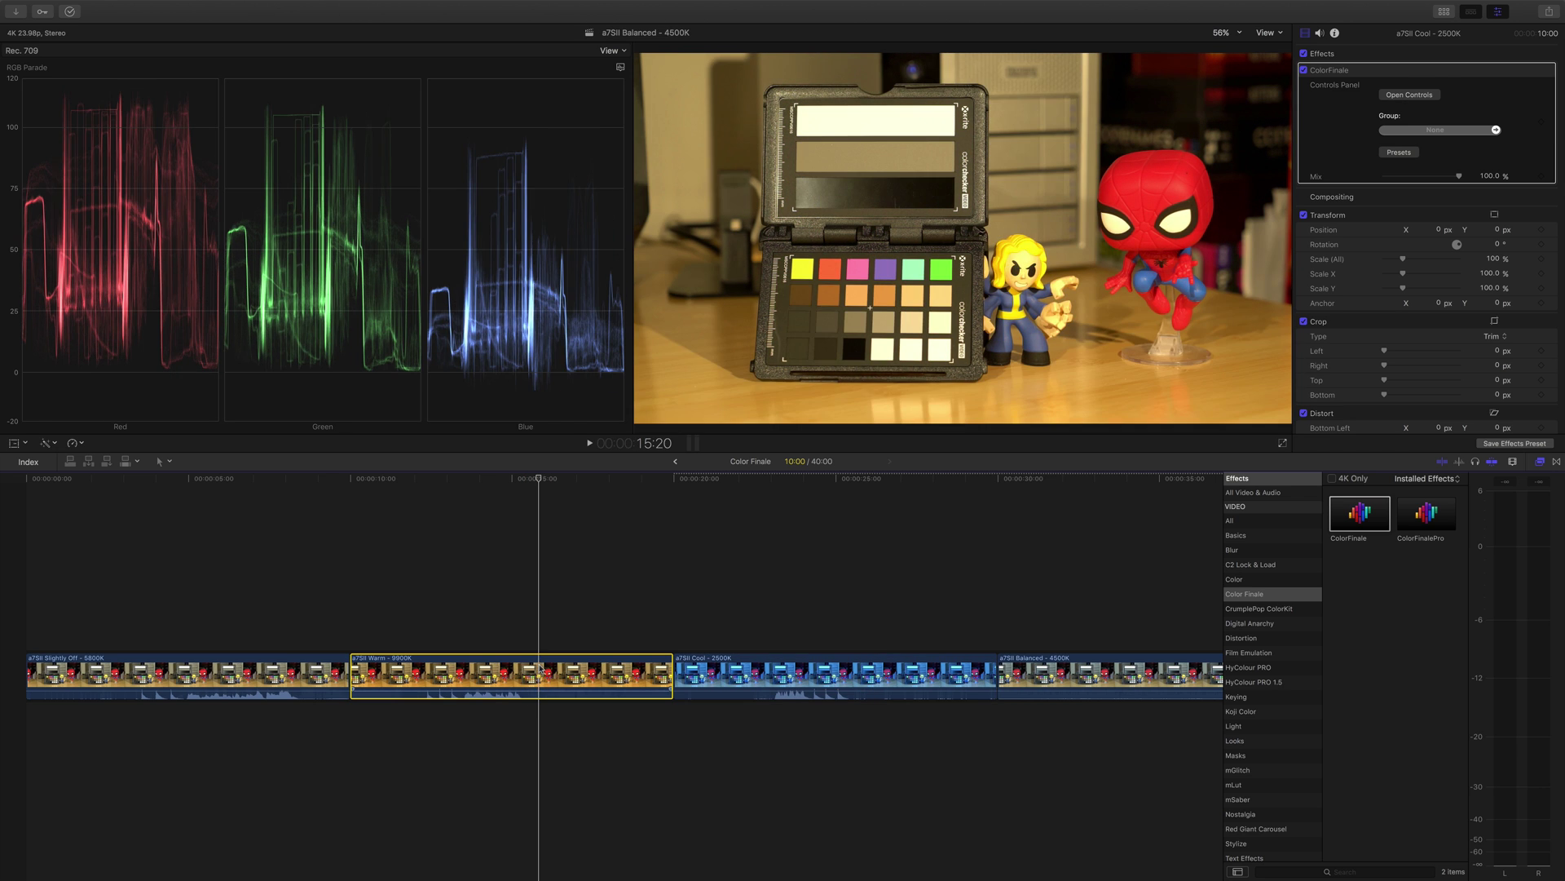
pyautogui.moveTo(1360, 512); pyautogui.dragTo(562, 685)
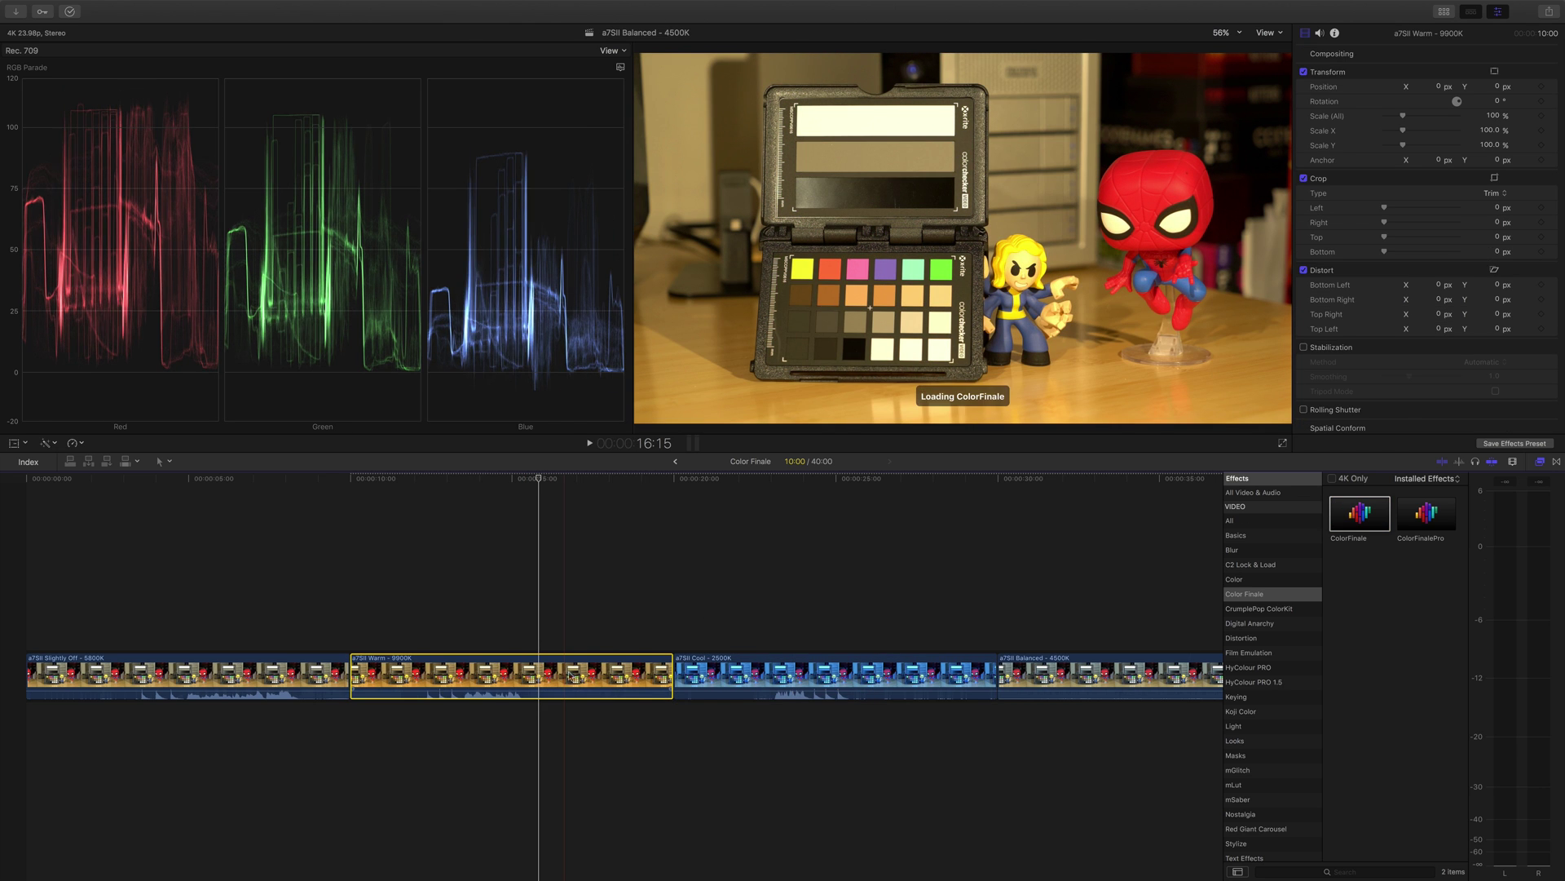
pyautogui.click(1408, 94)
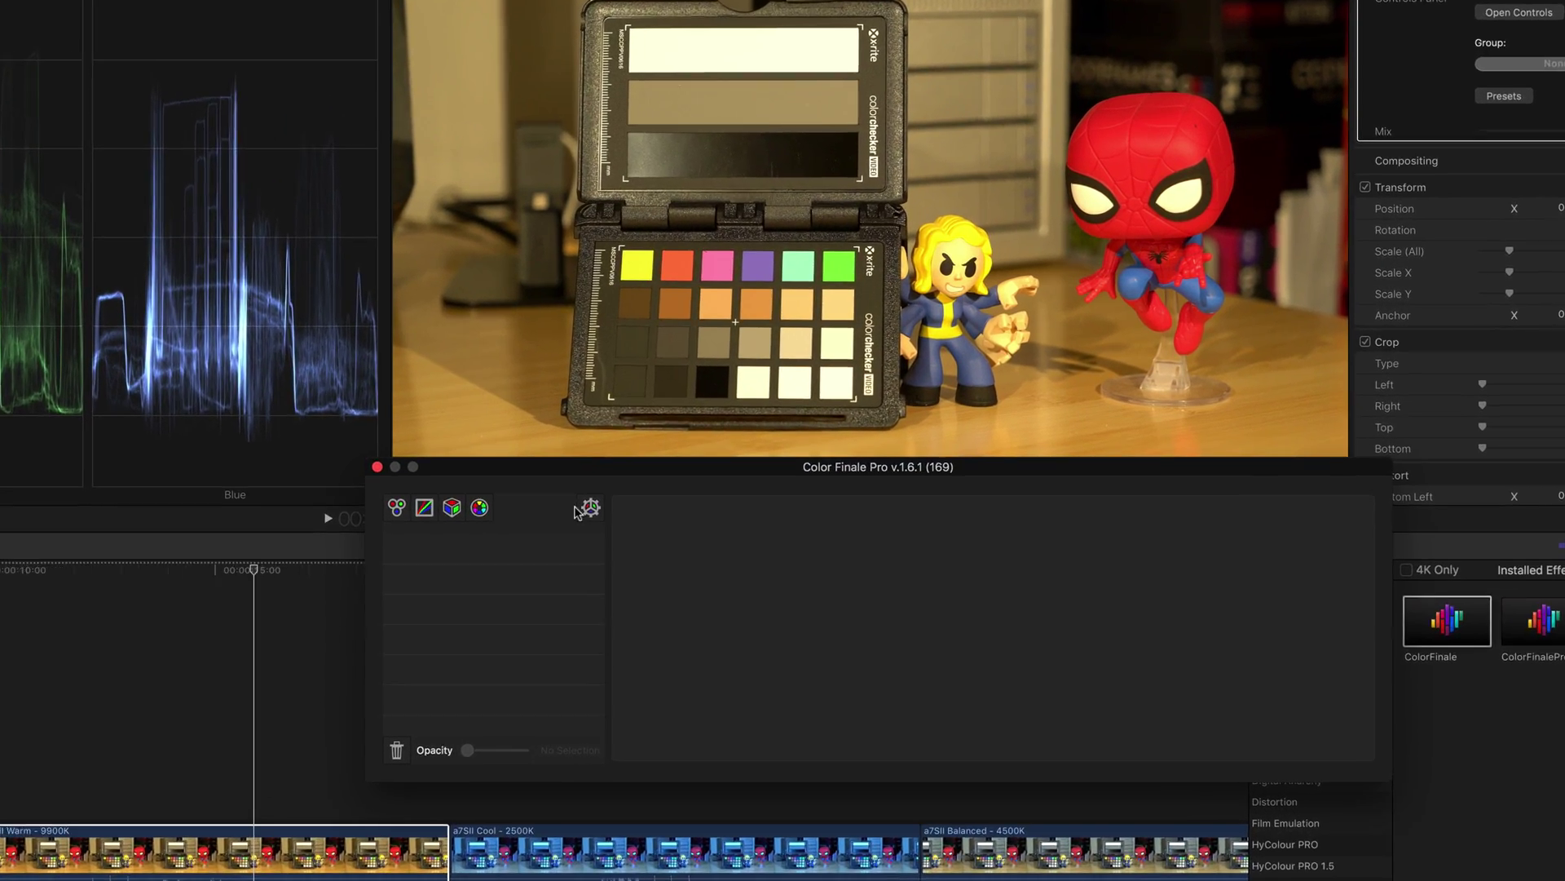
pyautogui.click(585, 508)
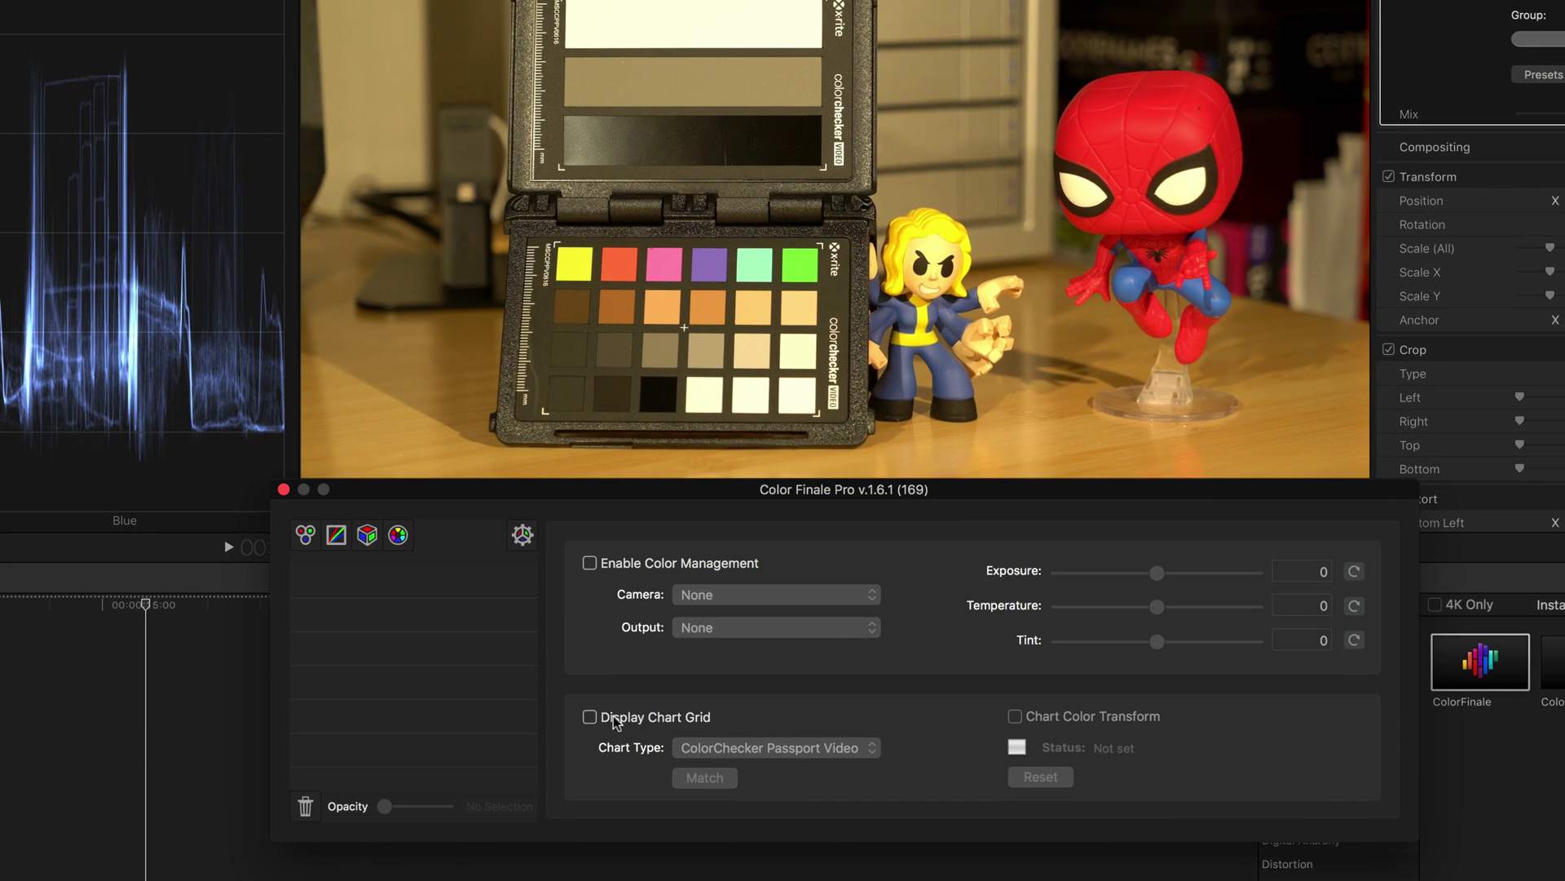
pyautogui.click(672, 671)
# - Place the chart grid's four corners on the colour checker's corner marks in the Warm clip
pyautogui.click(555, 245)
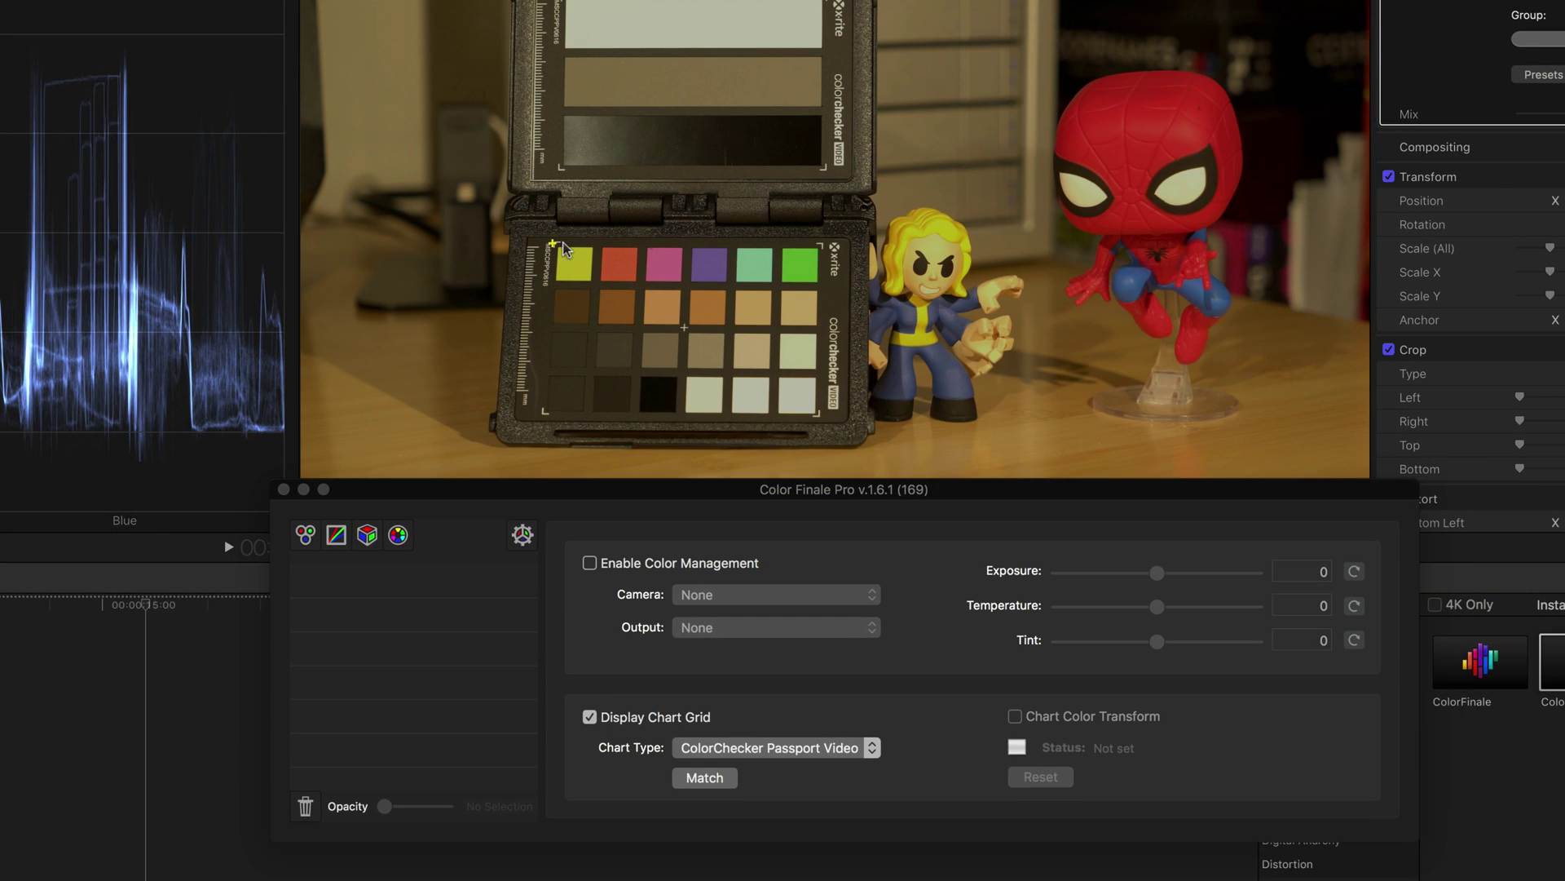
pyautogui.click(823, 245)
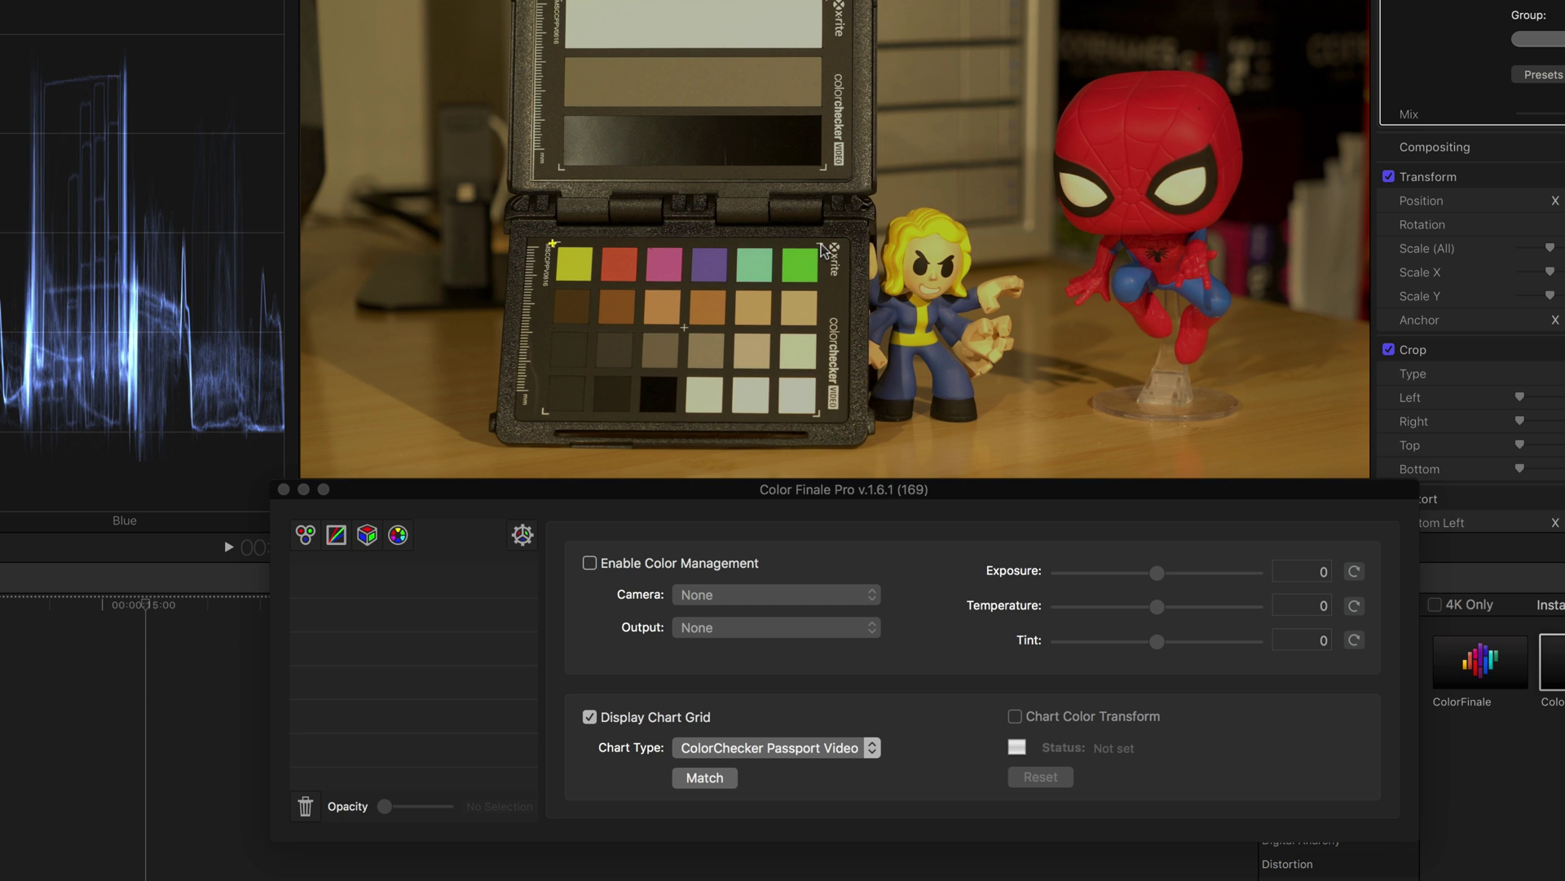
pyautogui.click(820, 415)
pyautogui.click(543, 415)
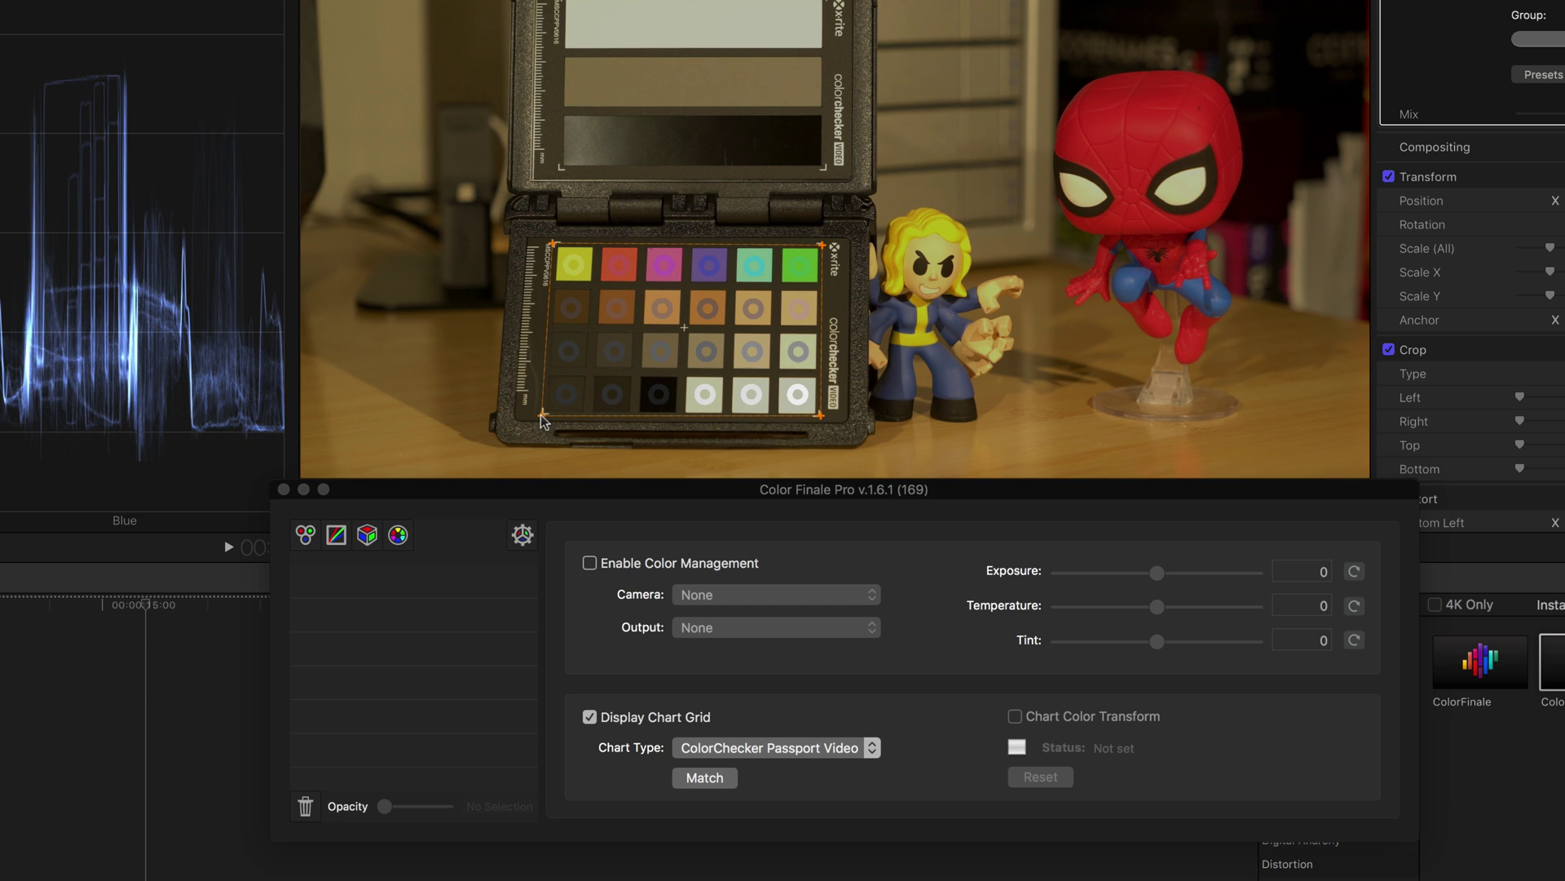
# - Fine-tune the chart grid's lower-right corner, match the Warm clip's colours to the chart, and compare the shot with the correction off and on
pyautogui.moveTo(820, 416); pyautogui.dragTo(821, 418)
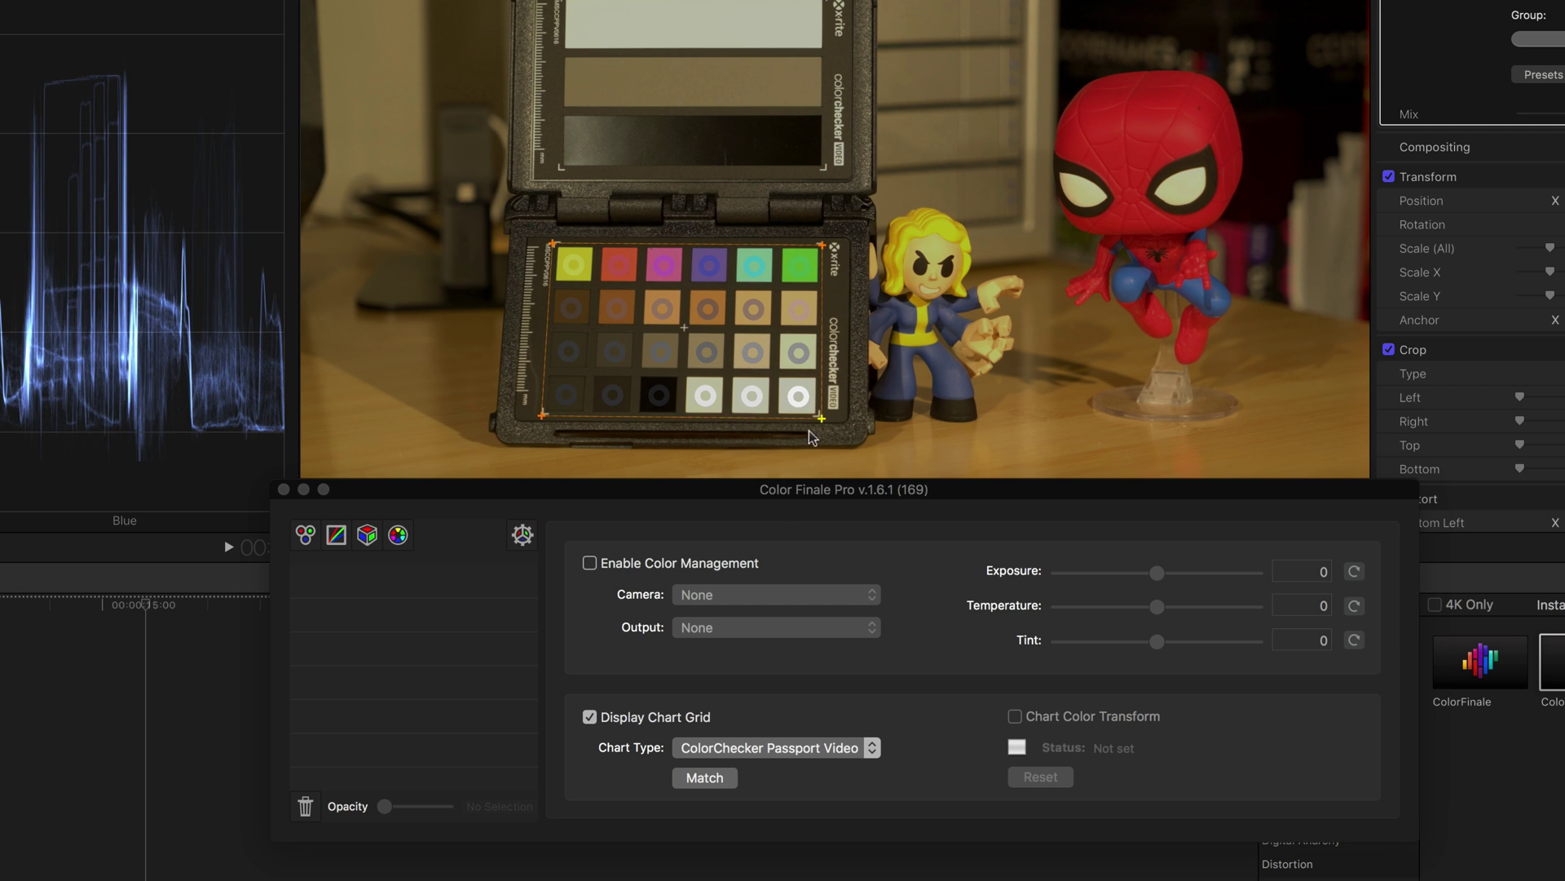
pyautogui.click(704, 778)
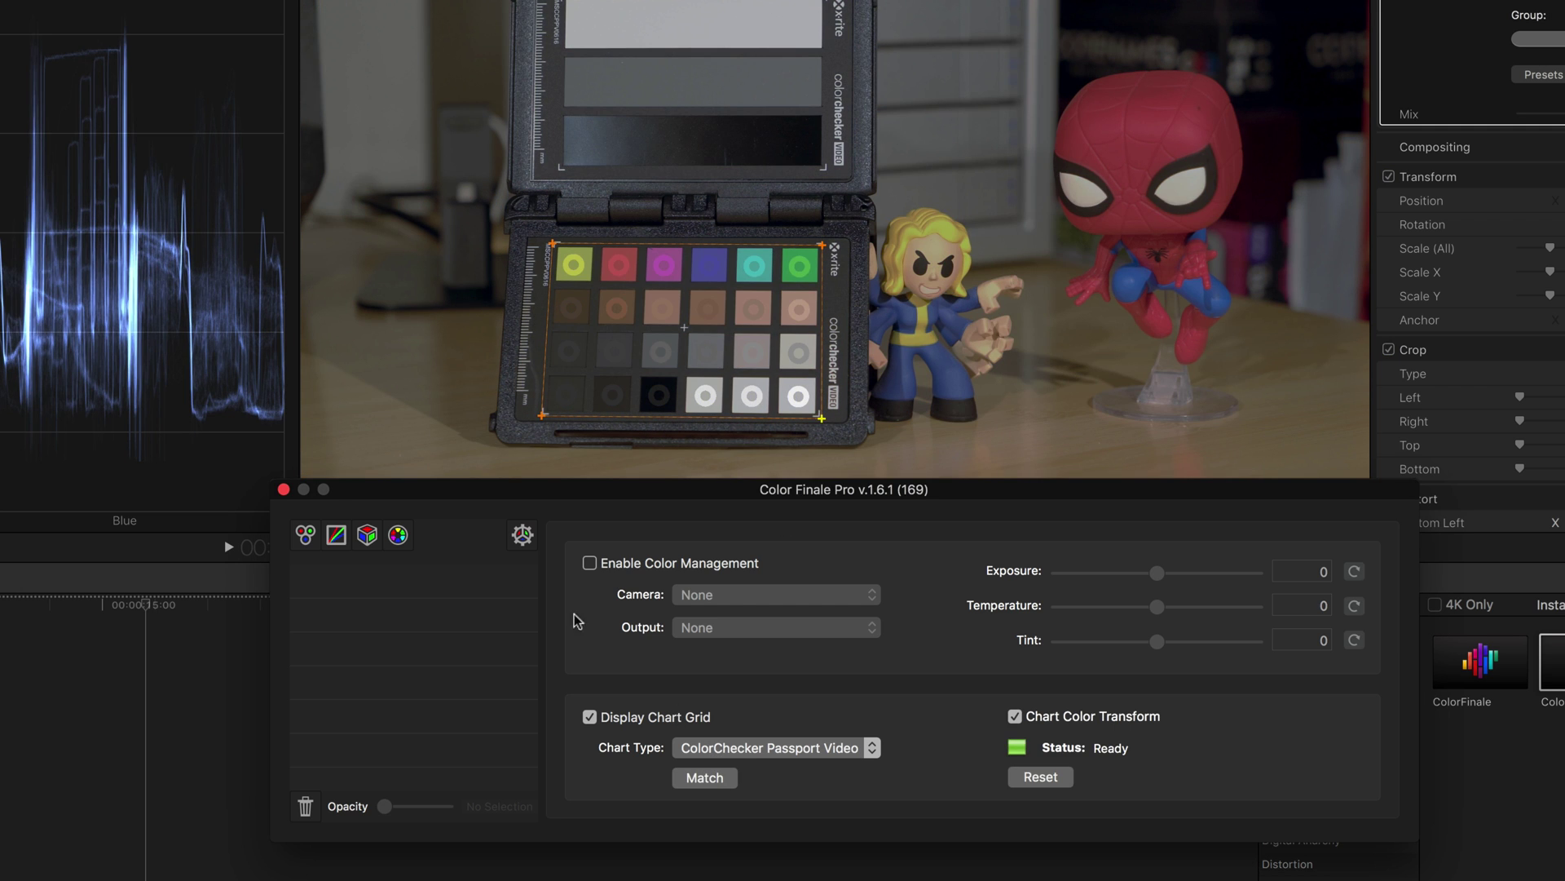
pyautogui.click(284, 490)
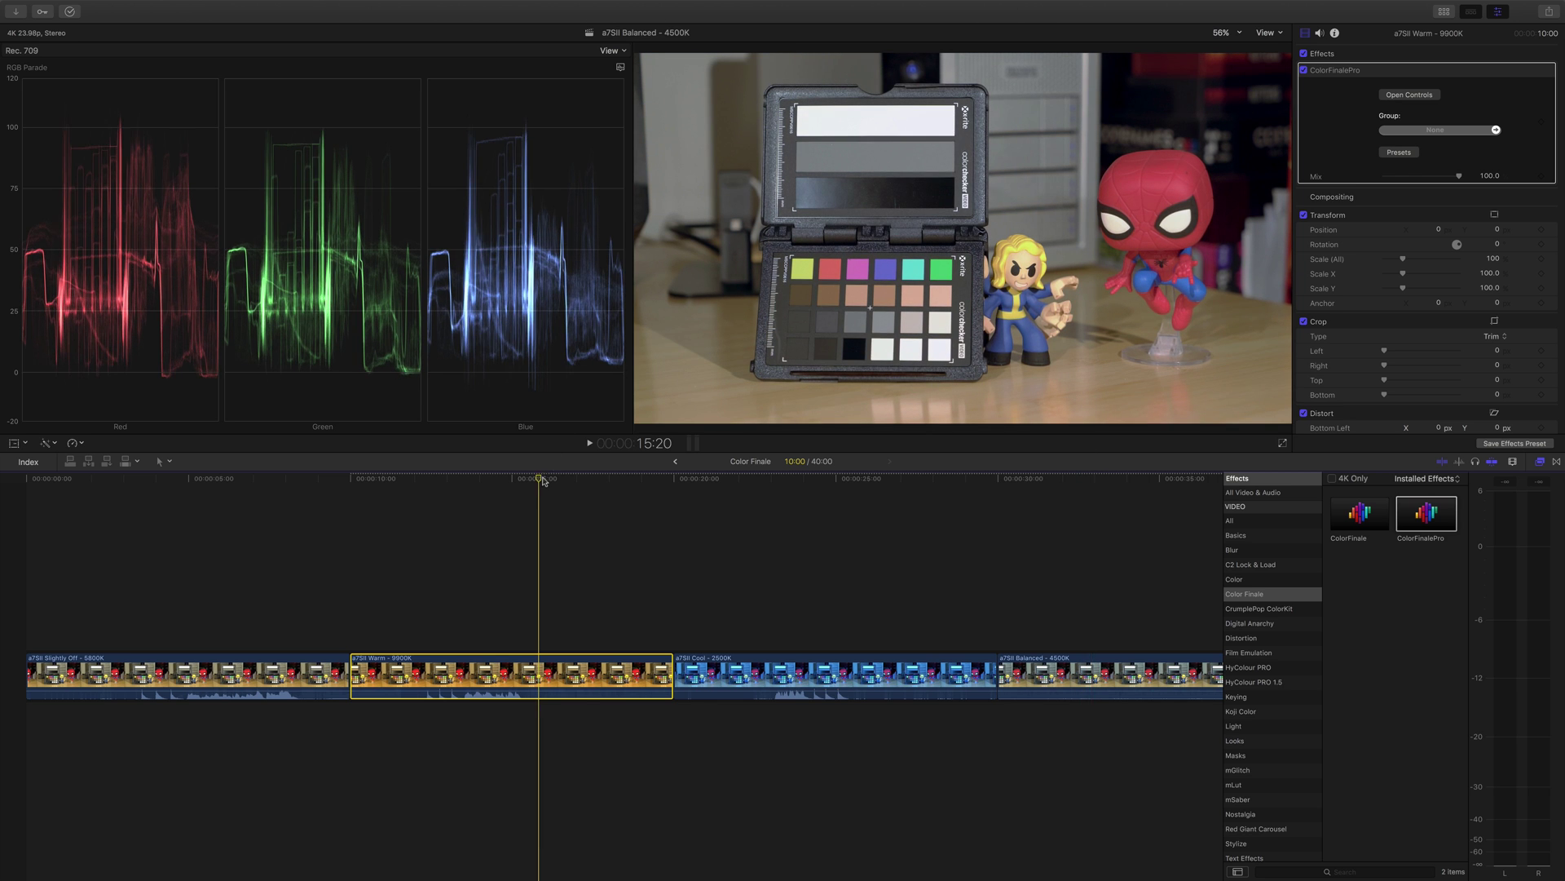
pyautogui.click(1303, 70)
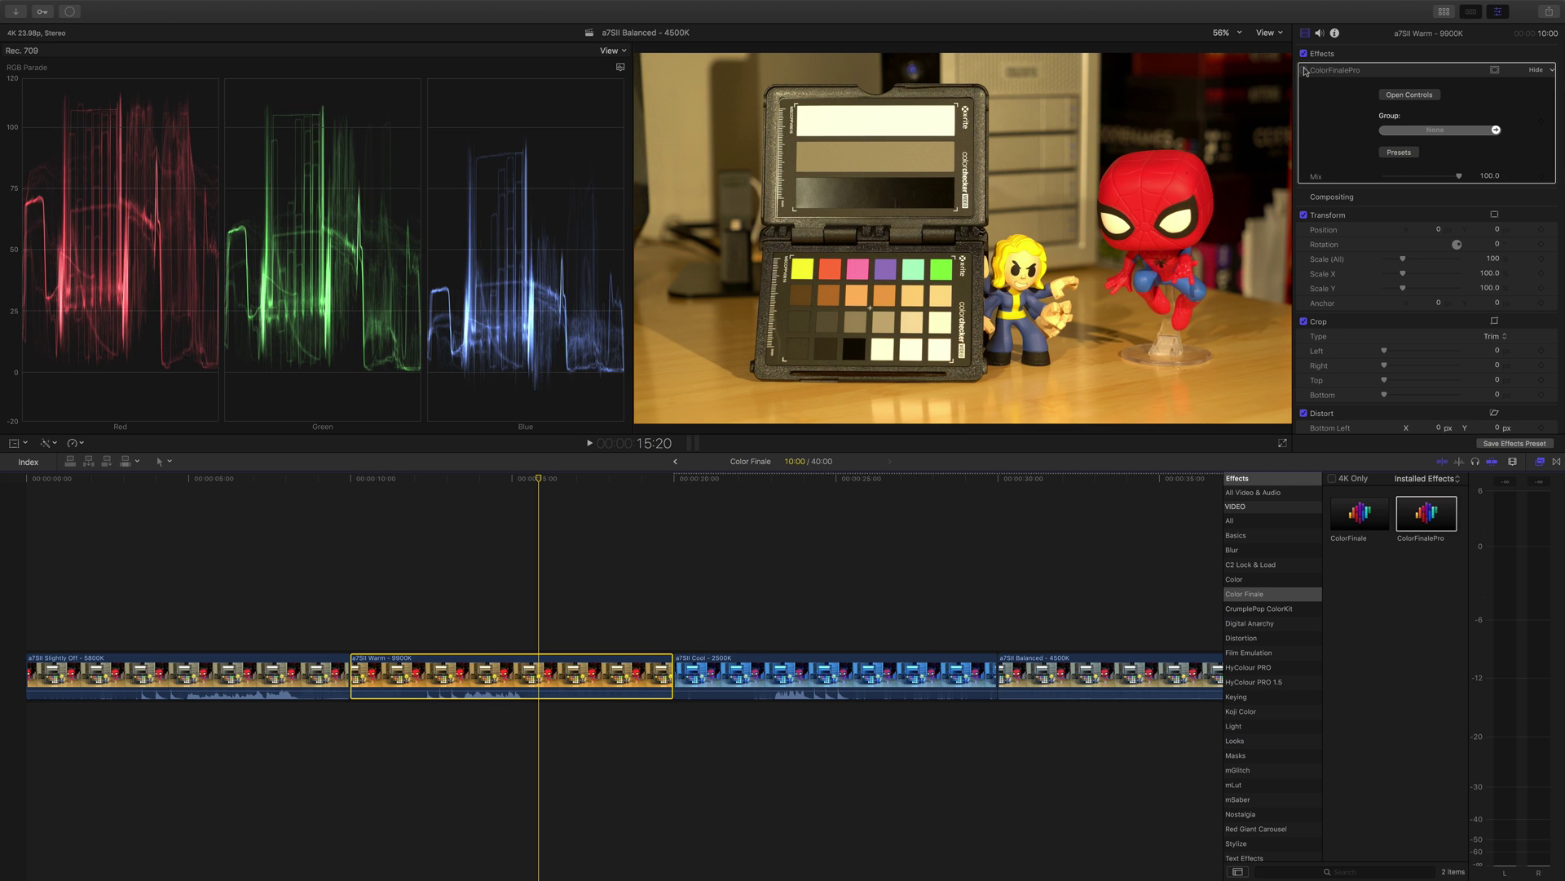
pyautogui.click(1304, 70)
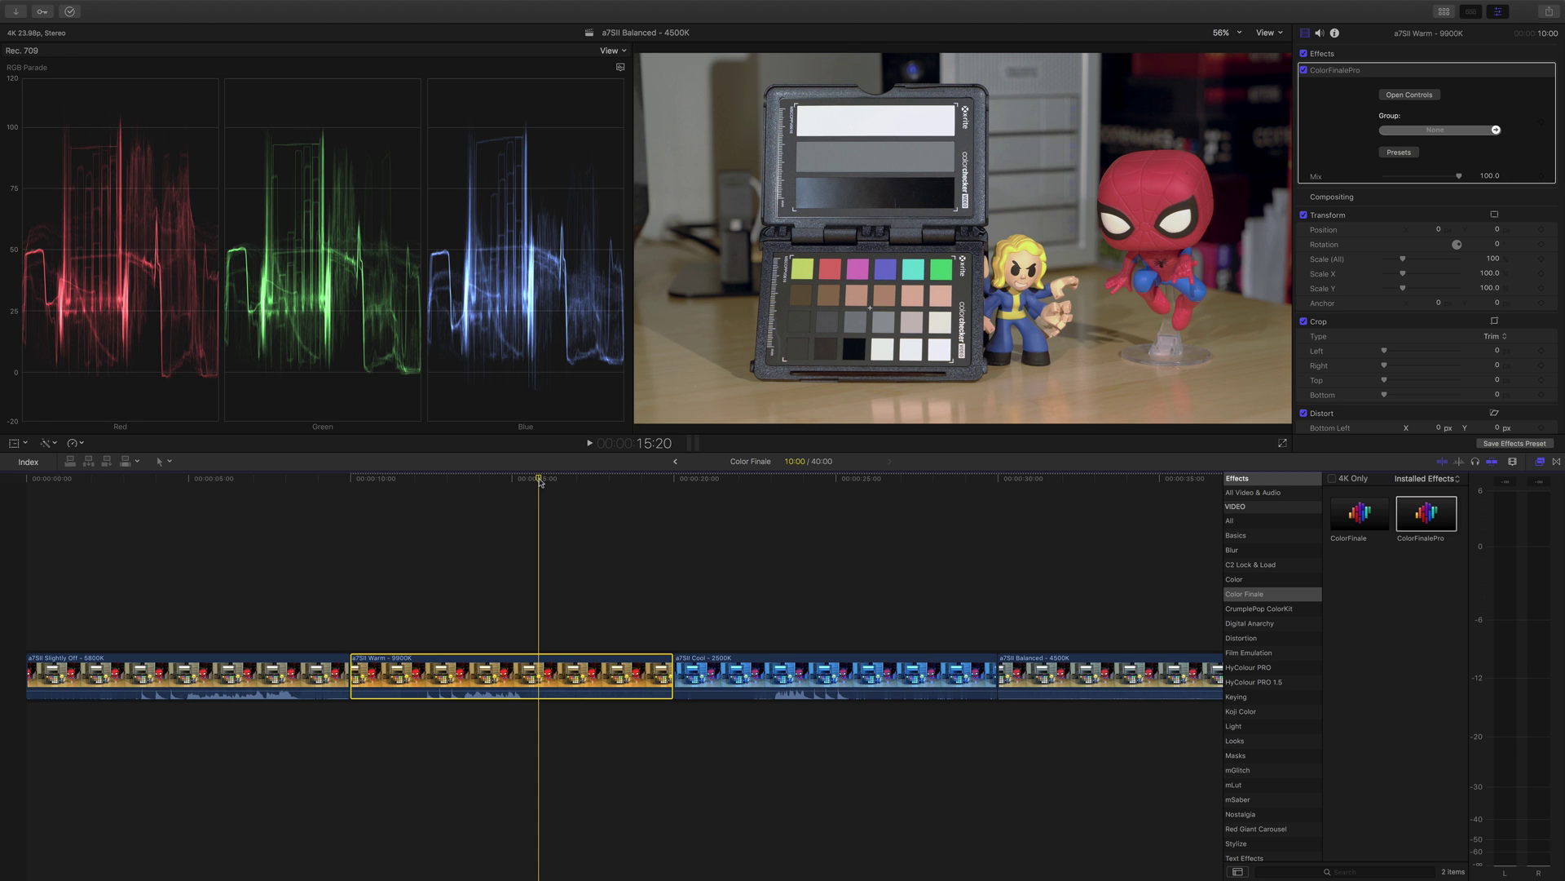
# - Apply the ColorFinale effect to the a7SII Slightly Off - 5800K clip and display its ColorChecker Passport Video chart grid
pyautogui.click(212, 676)
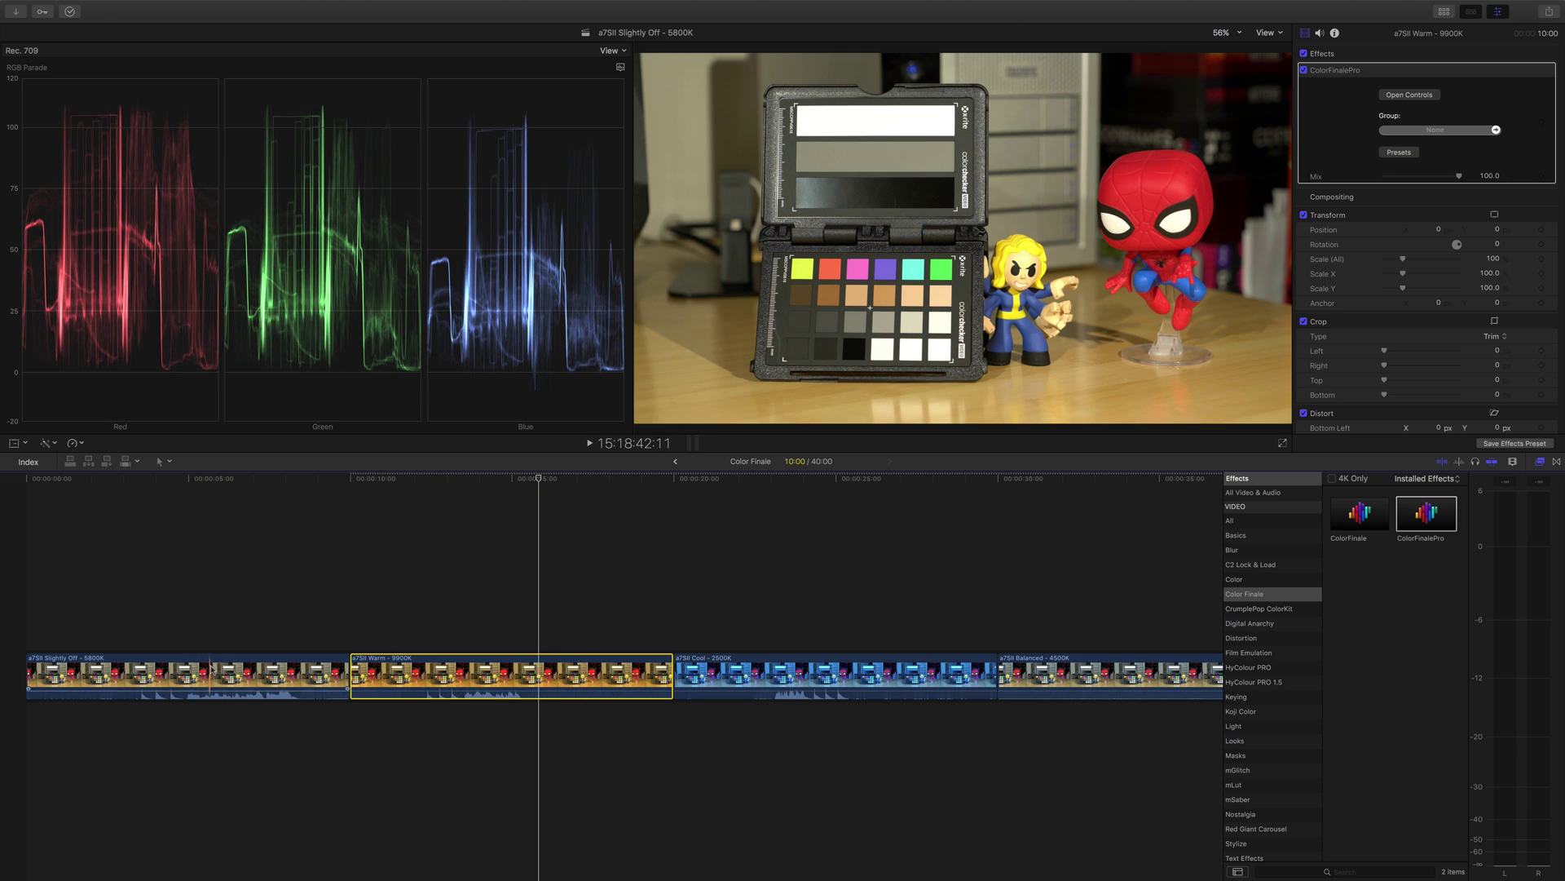
pyautogui.doubleClick(1360, 512)
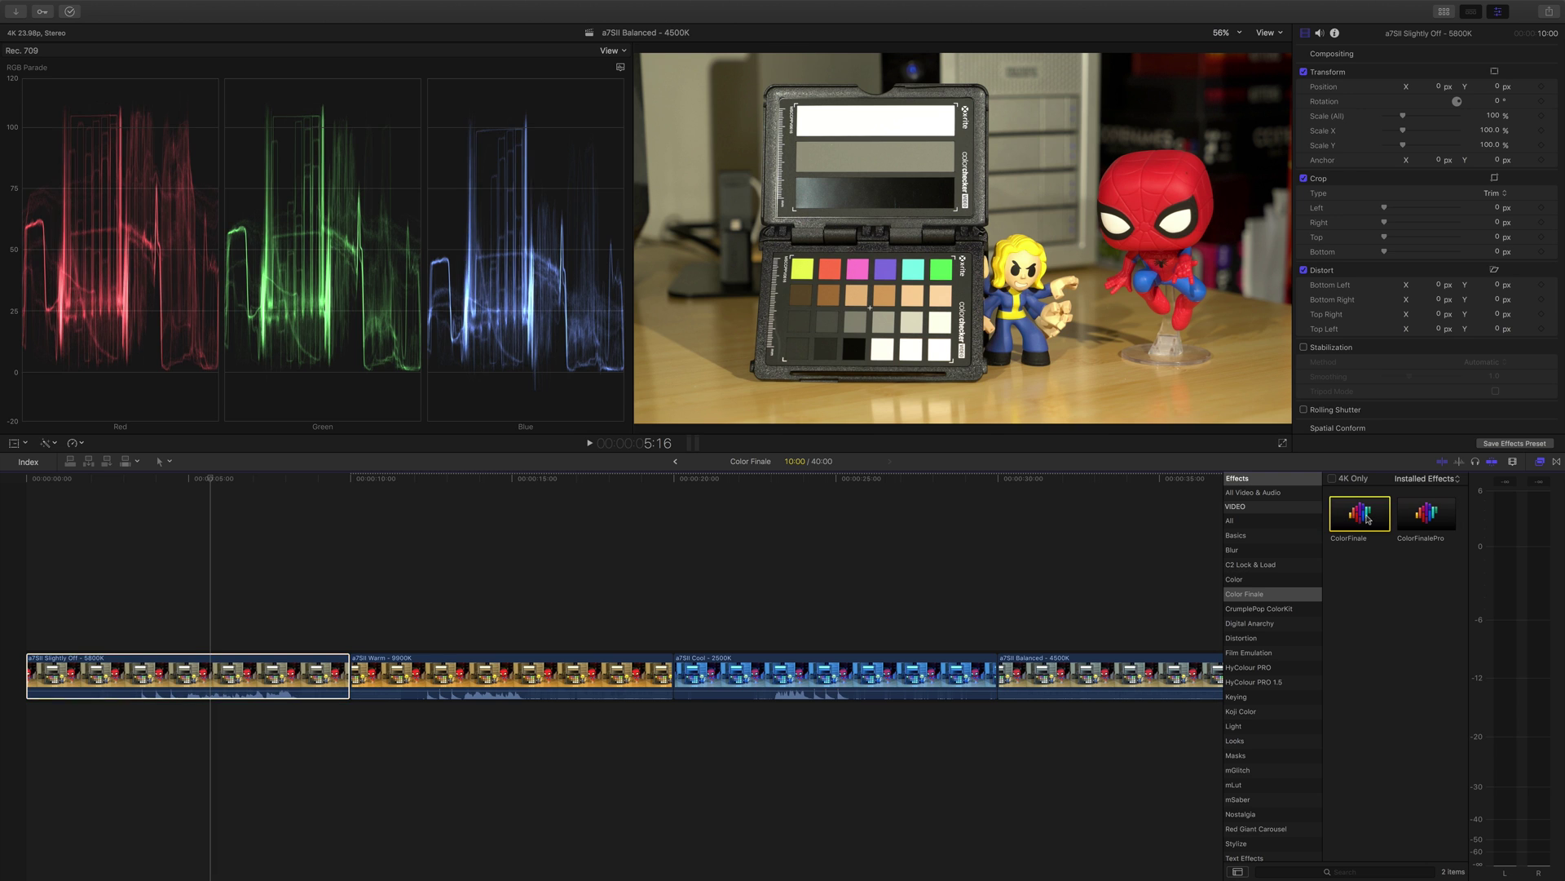
pyautogui.click(1408, 95)
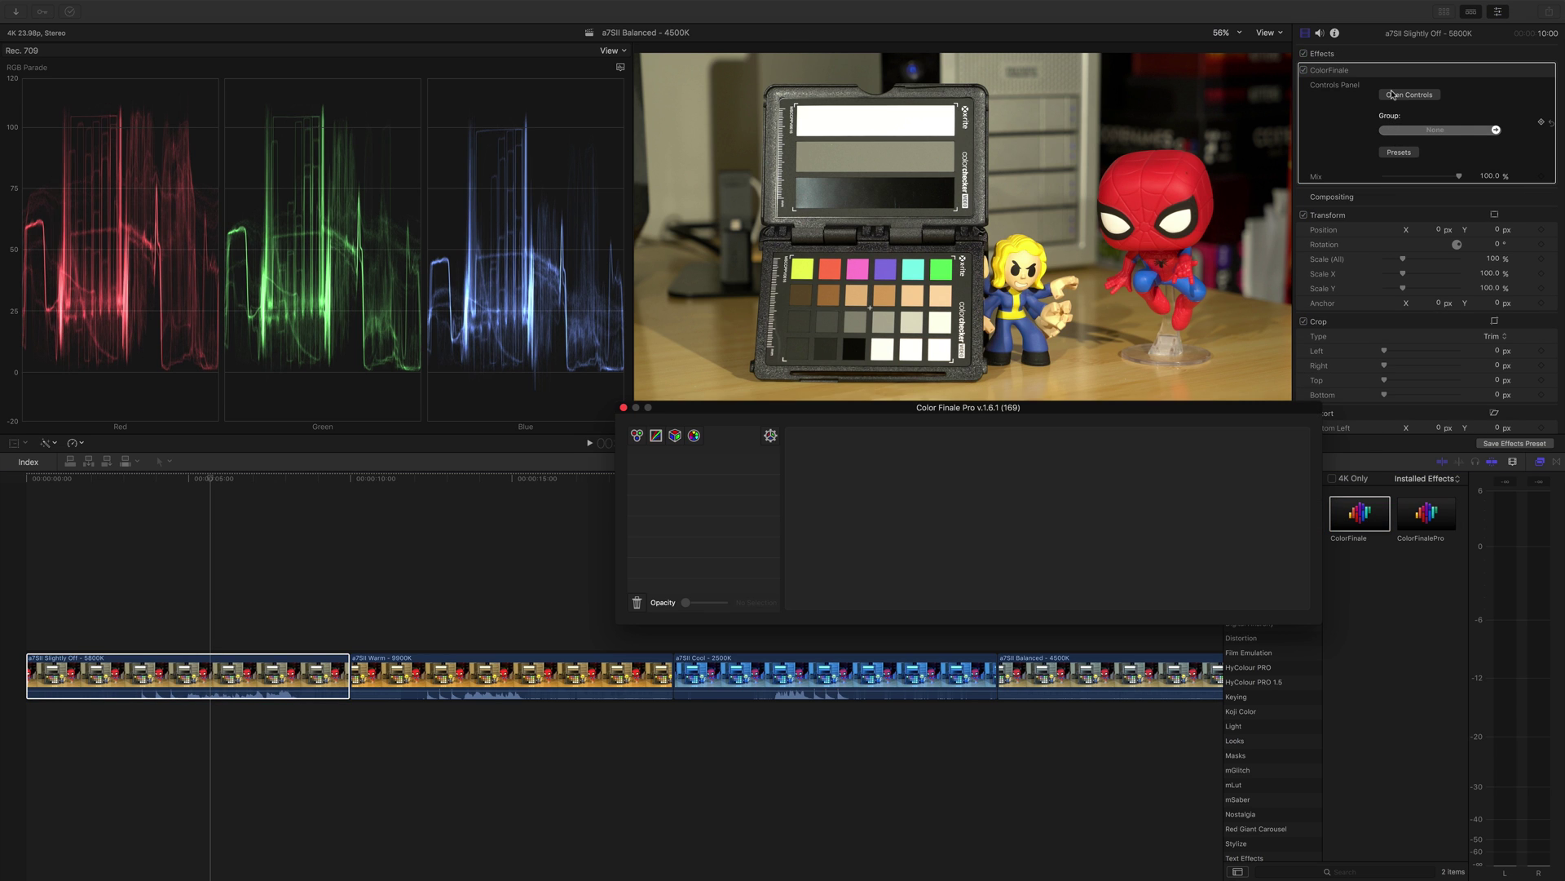
pyautogui.click(770, 437)
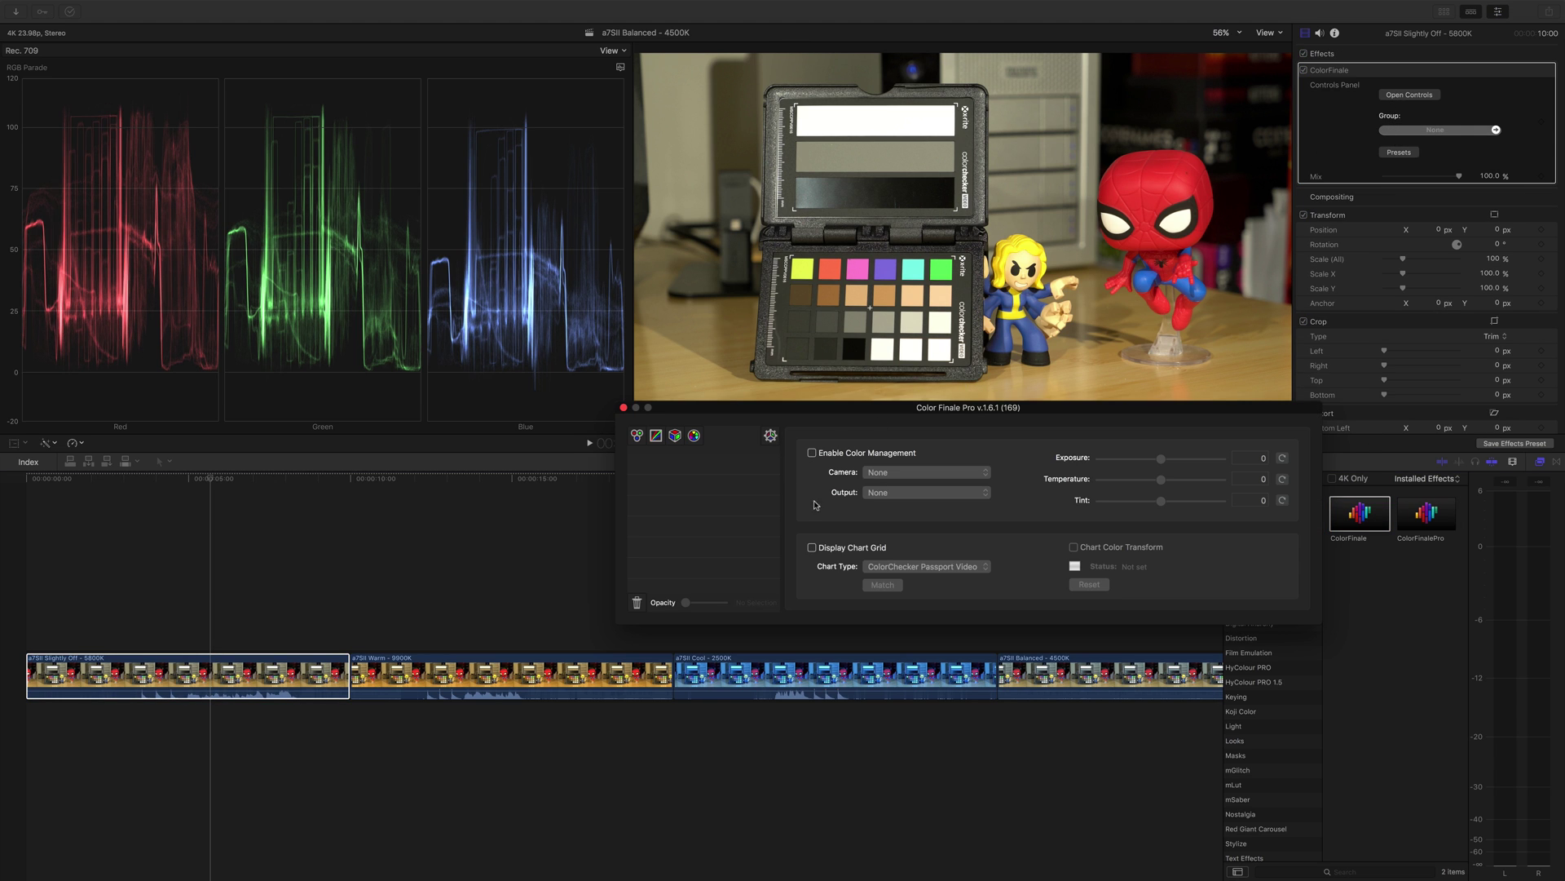
pyautogui.click(812, 547)
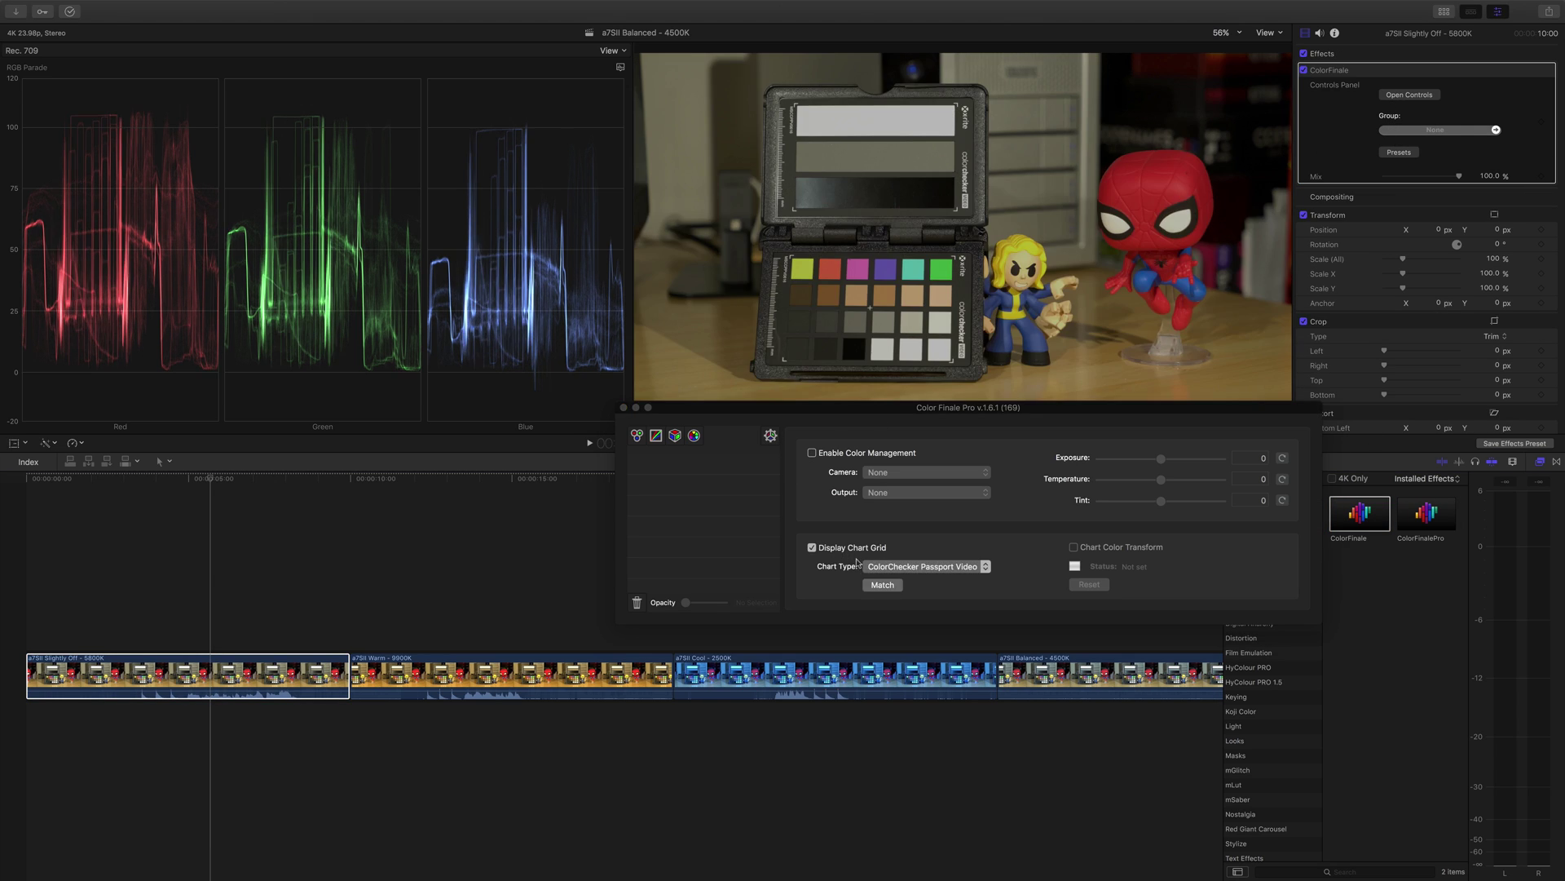
# - Align the chart grid with the colour checker's corner marks in the Slightly Off clip and match its colours to the chart
pyautogui.click(789, 259)
pyautogui.click(957, 257)
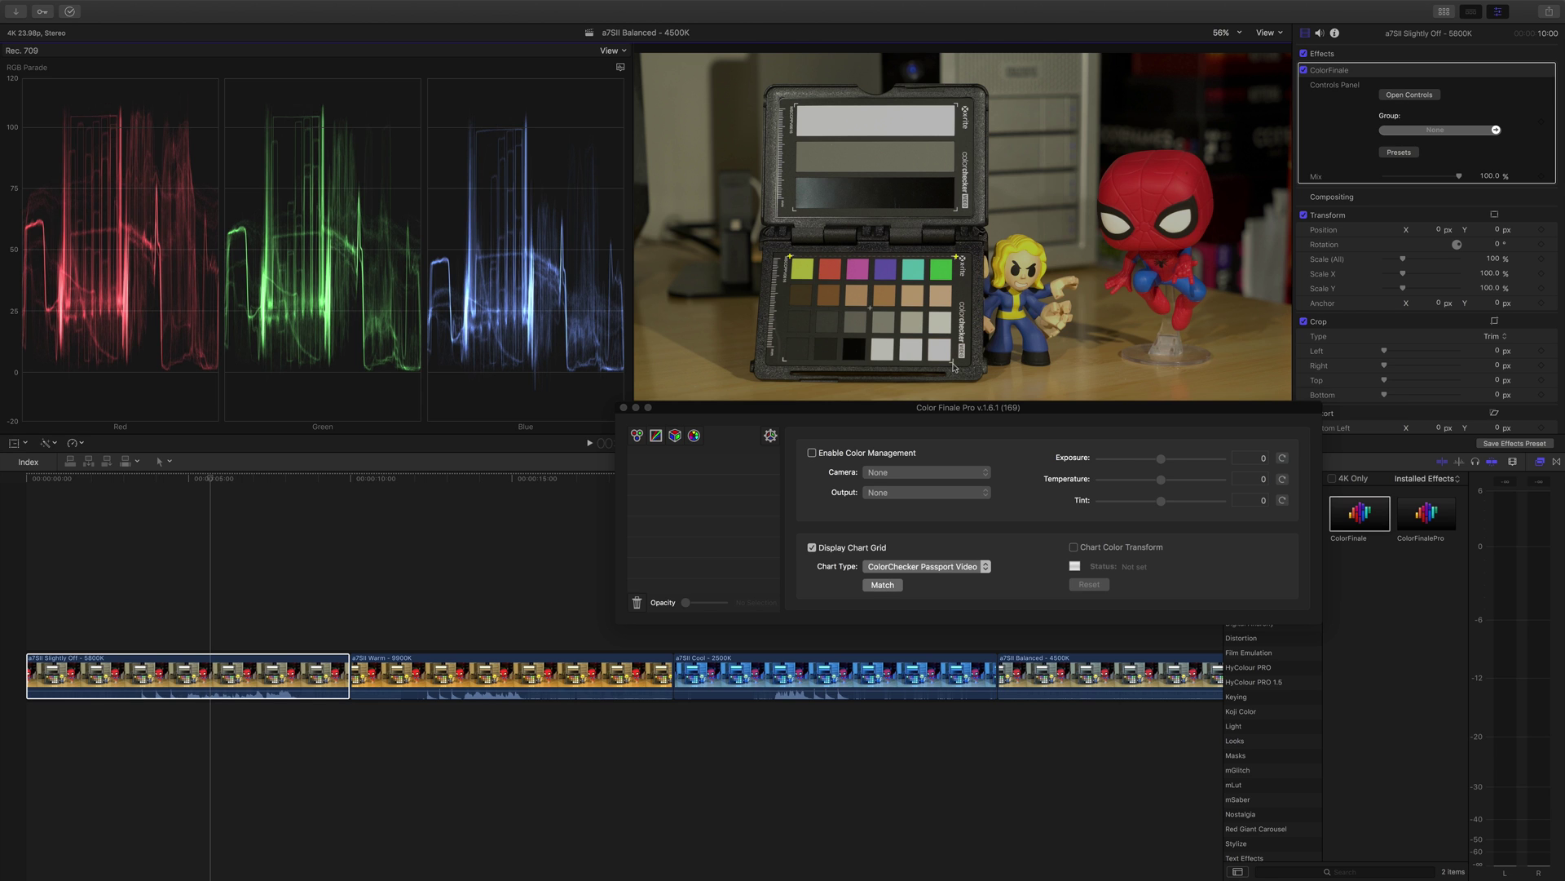
pyautogui.click(781, 364)
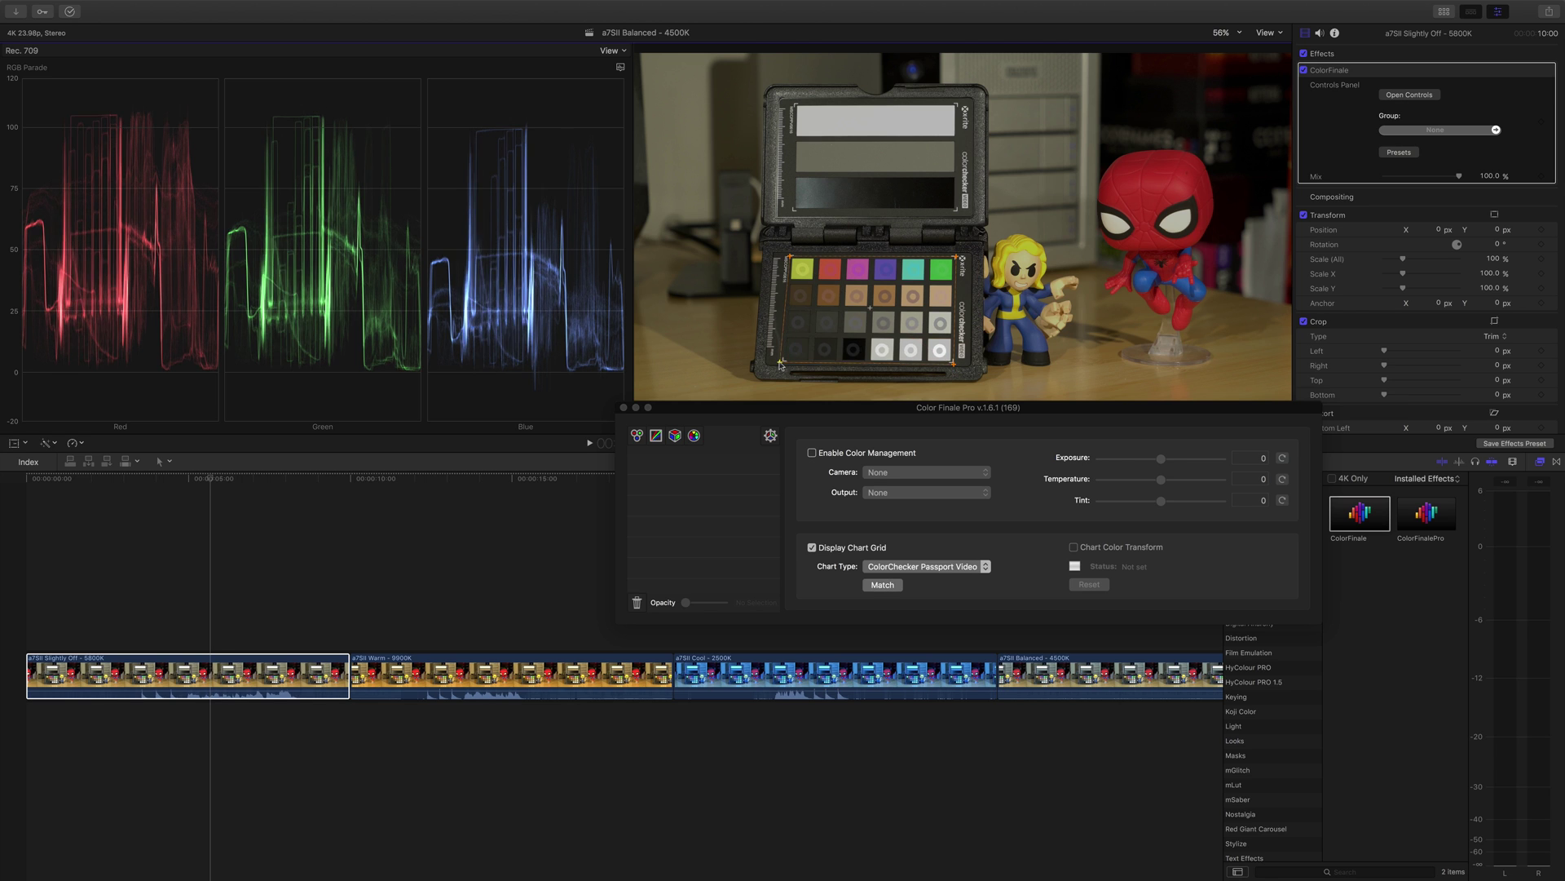
pyautogui.click(954, 364)
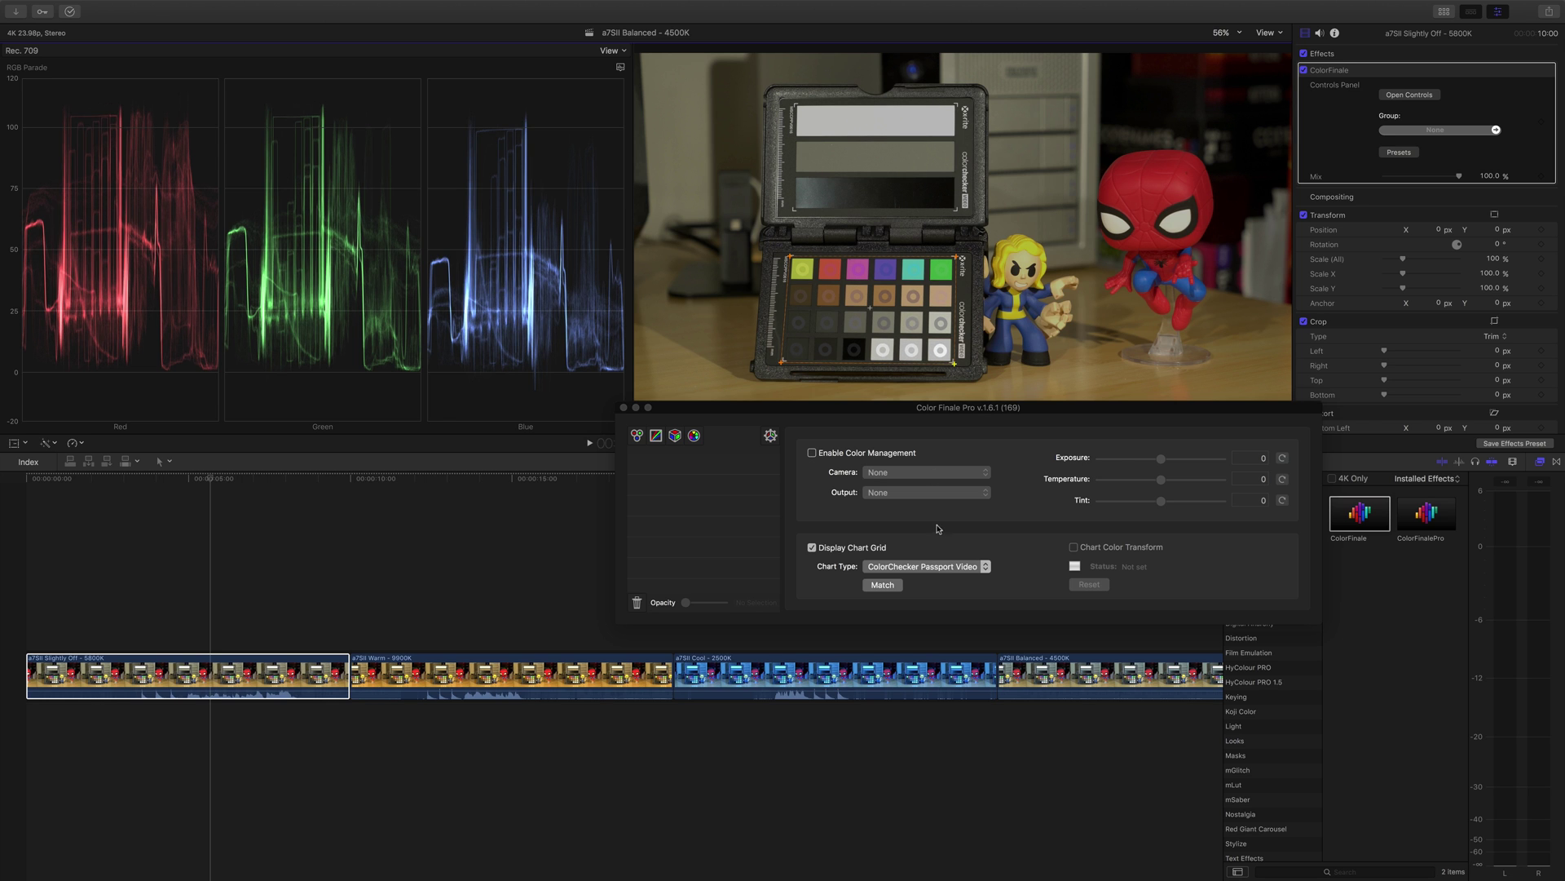
pyautogui.click(888, 590)
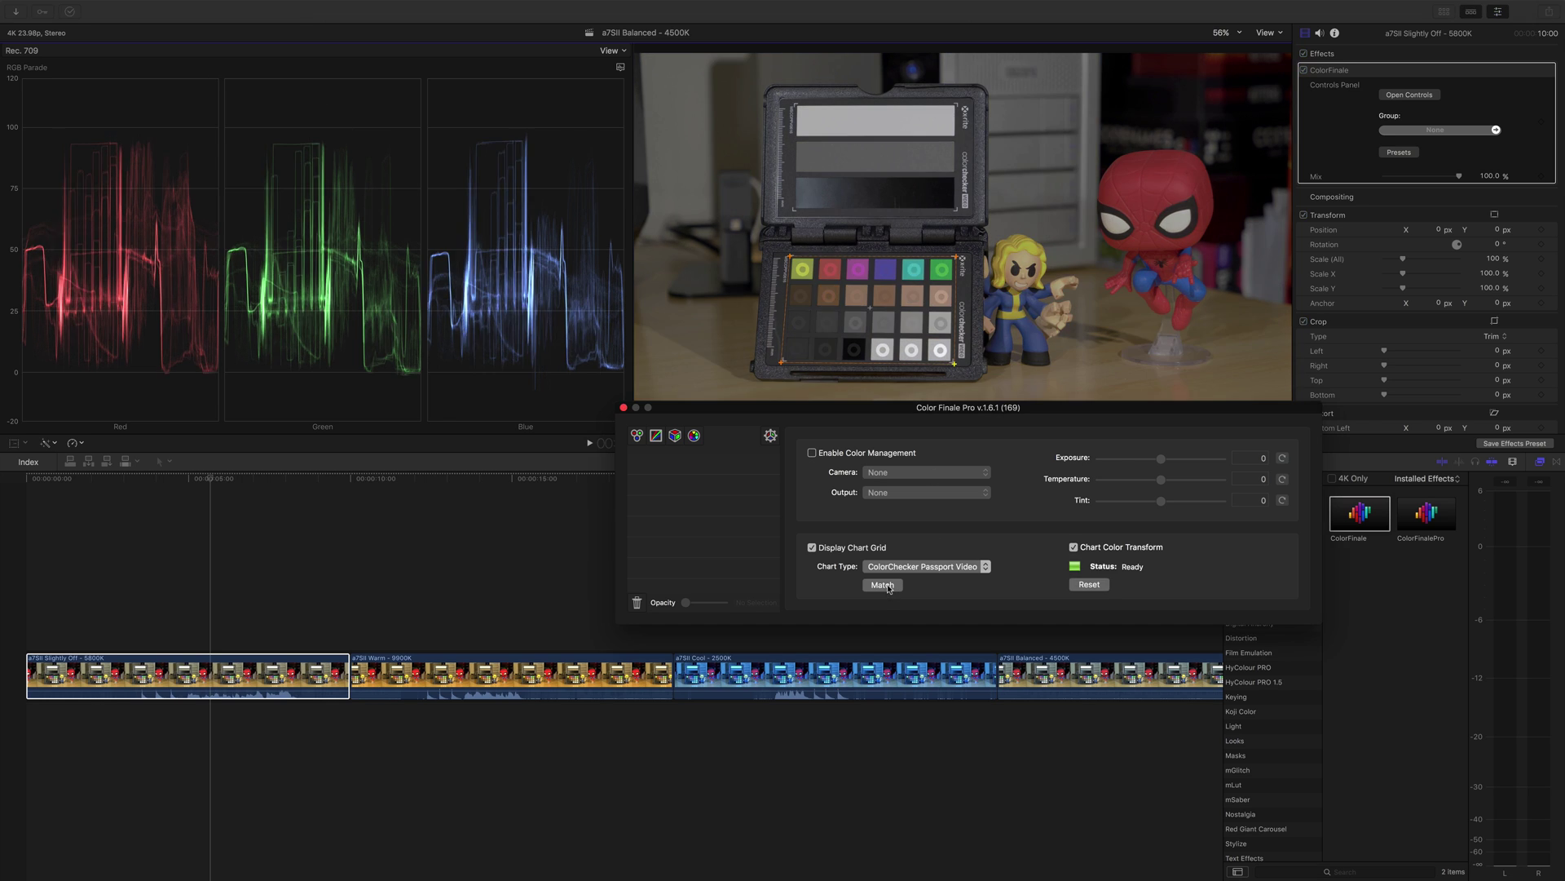
pyautogui.click(624, 406)
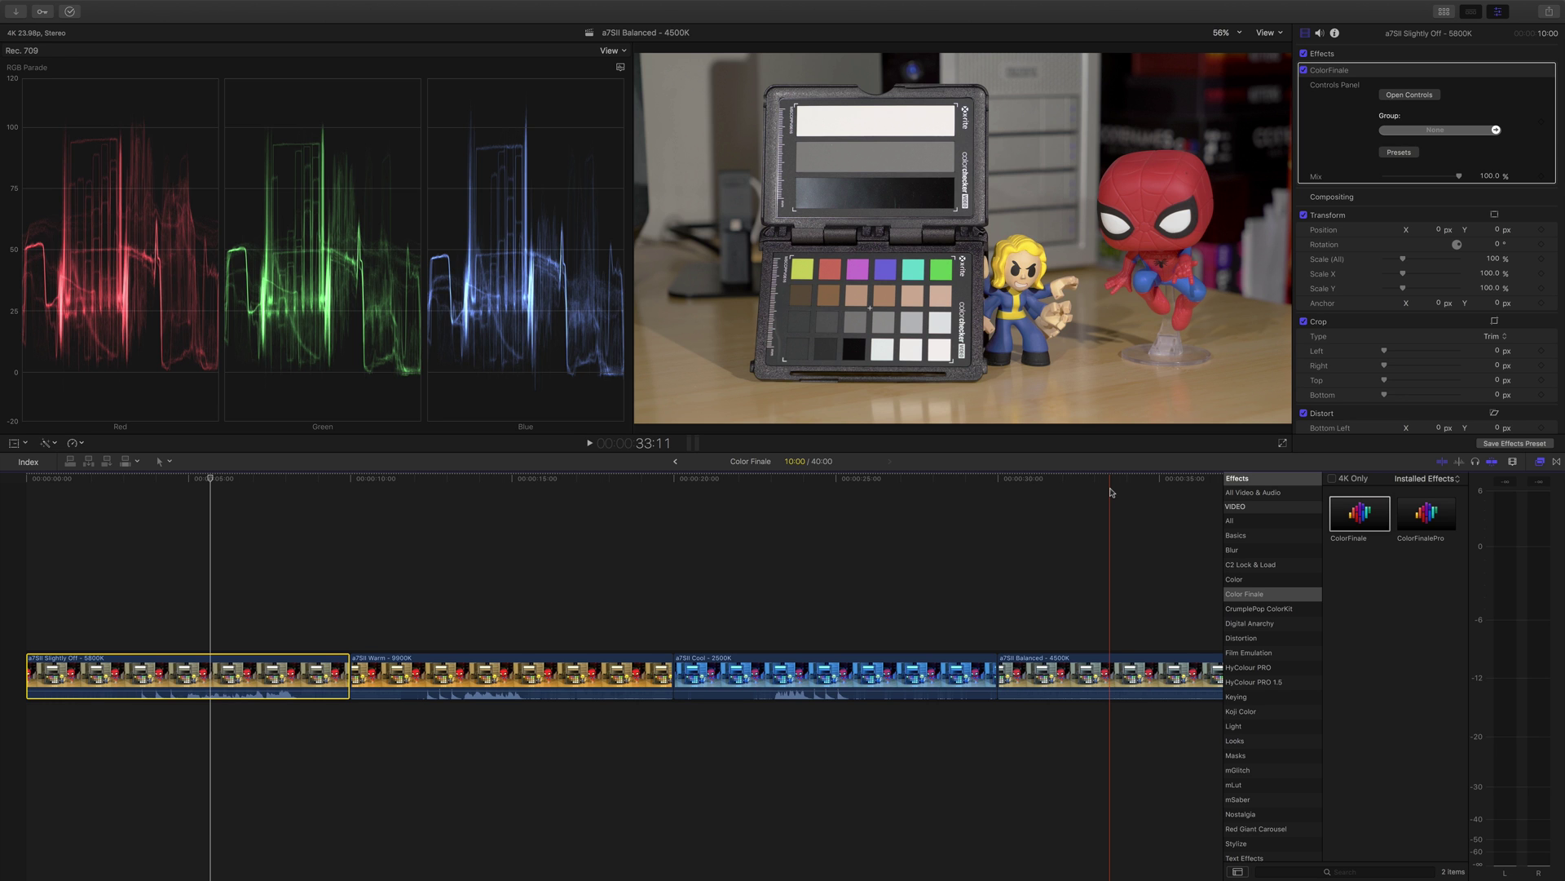
# - Delete the Slightly Off, Warm and Cool clips from the timeline and append the iPhone Balanced - 4500K clip after a7SII Balanced - 4500K
pyautogui.moveTo(189, 577); pyautogui.dragTo(815, 728)
pyautogui.press('Delete')
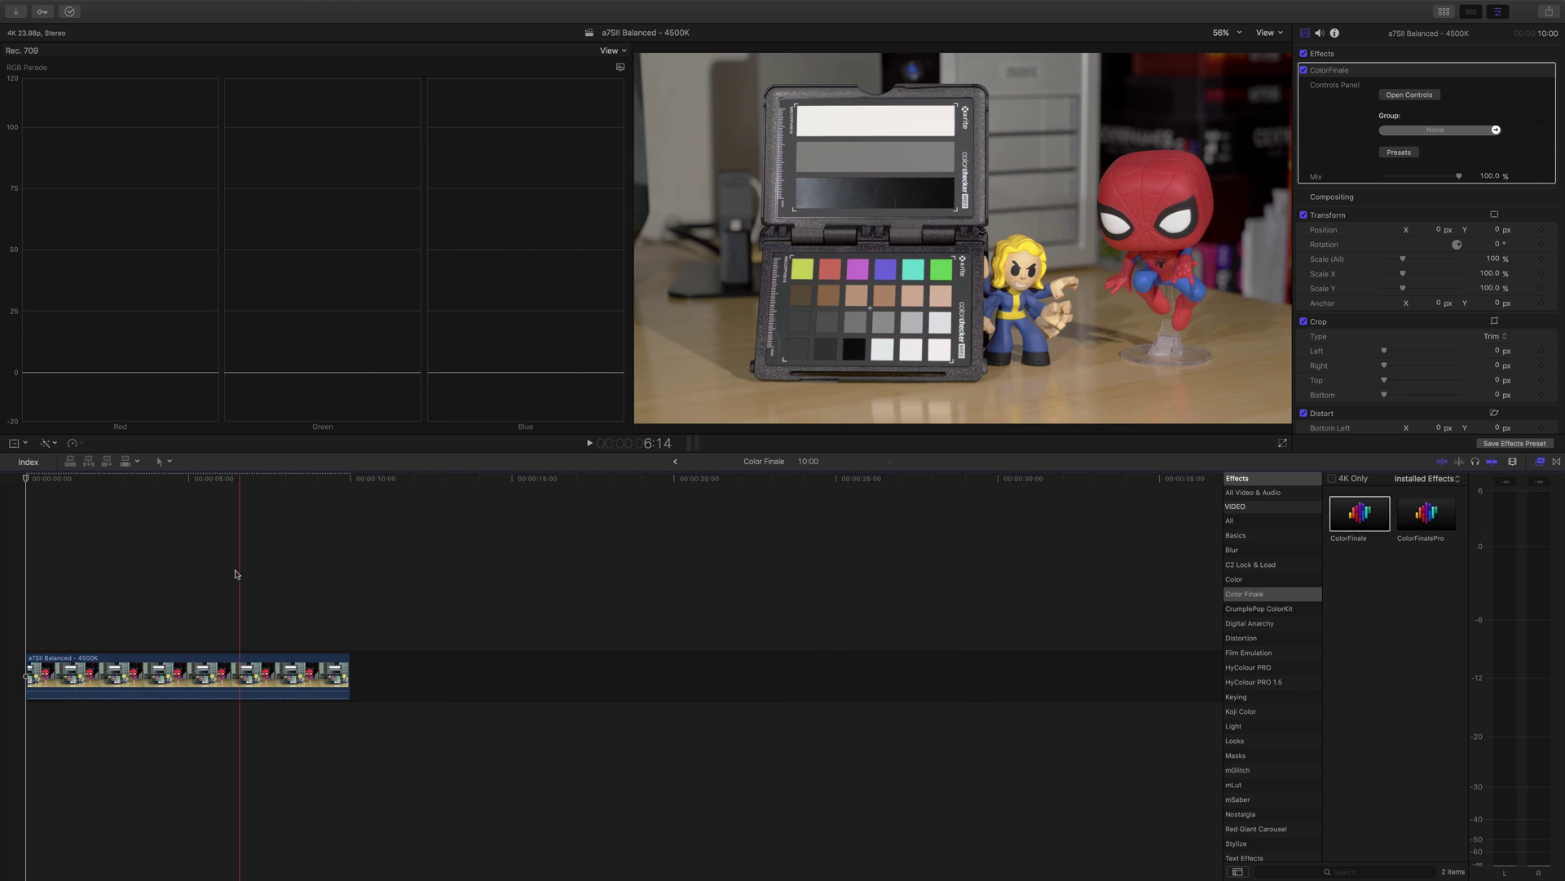
pyautogui.click(1444, 11)
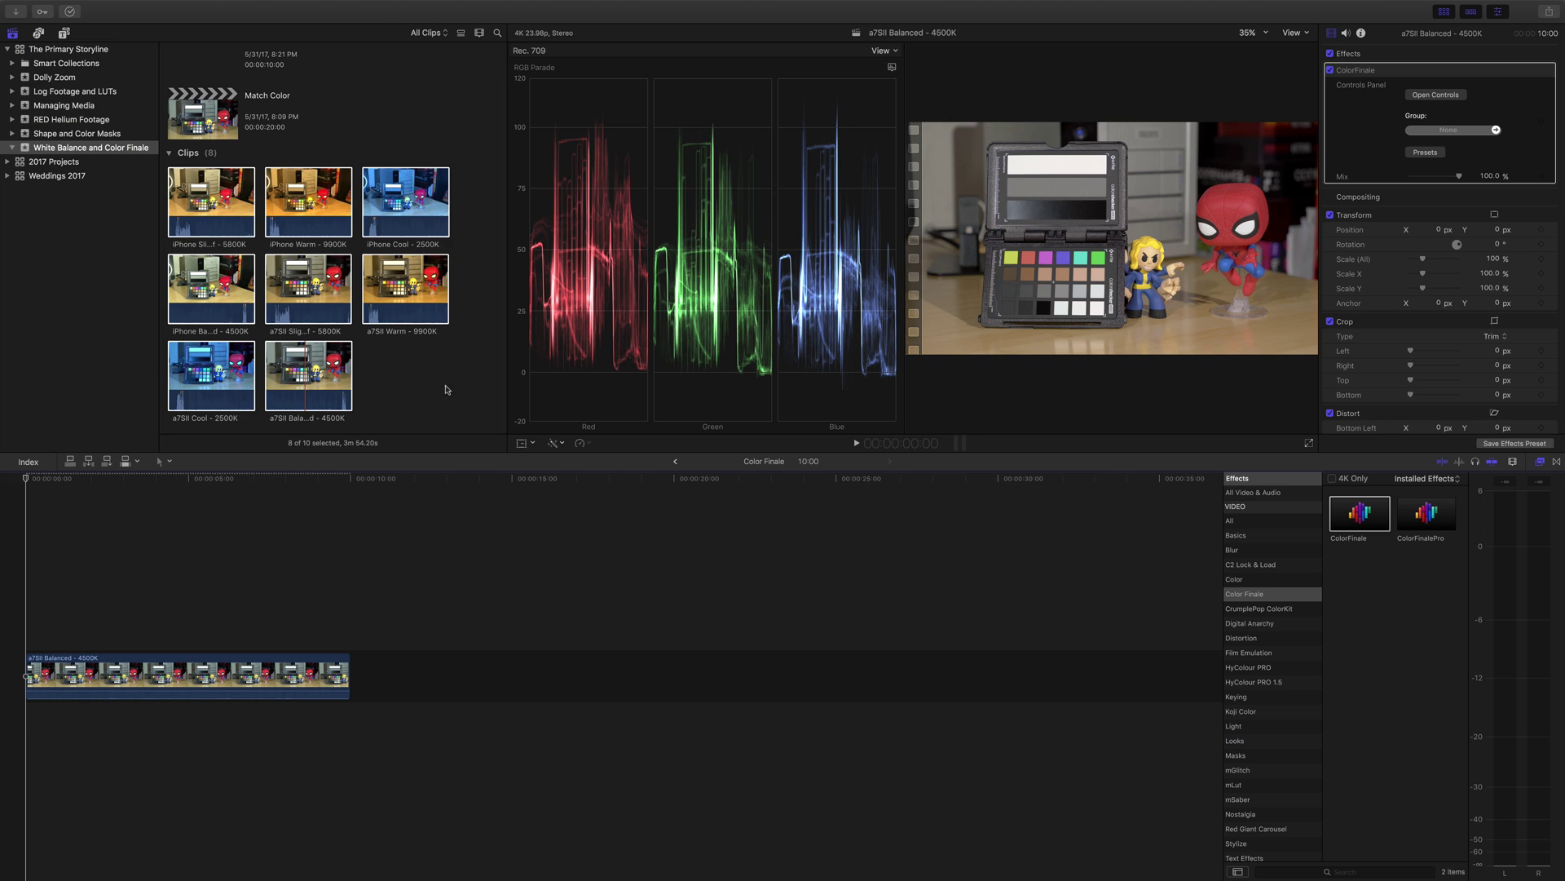
pyautogui.click(477, 277)
pyautogui.click(205, 285)
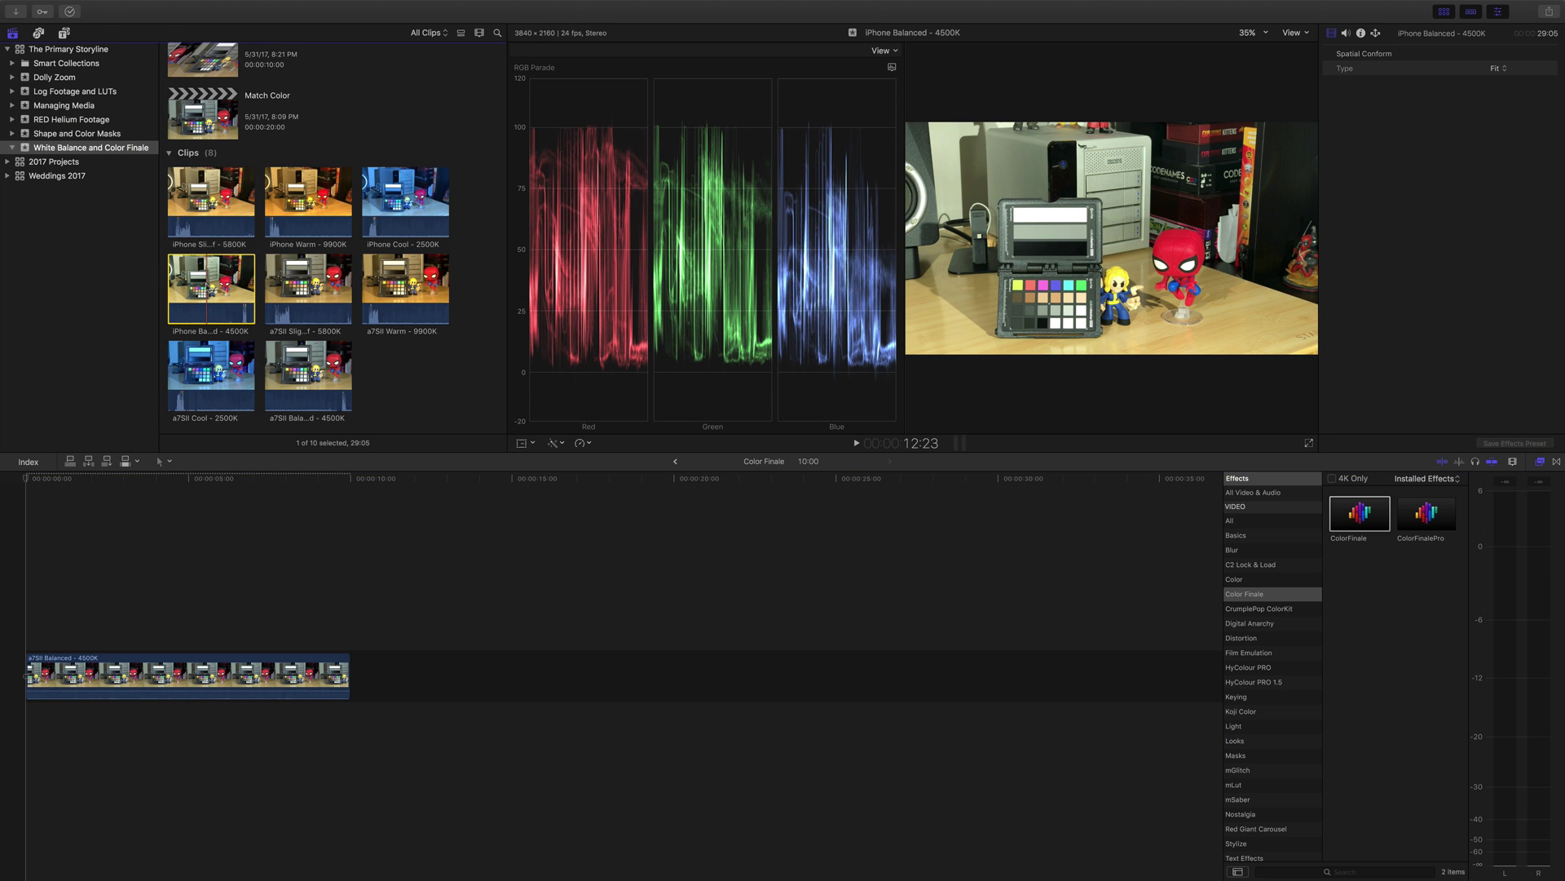
pyautogui.moveTo(205, 286); pyautogui.dragTo(394, 670)
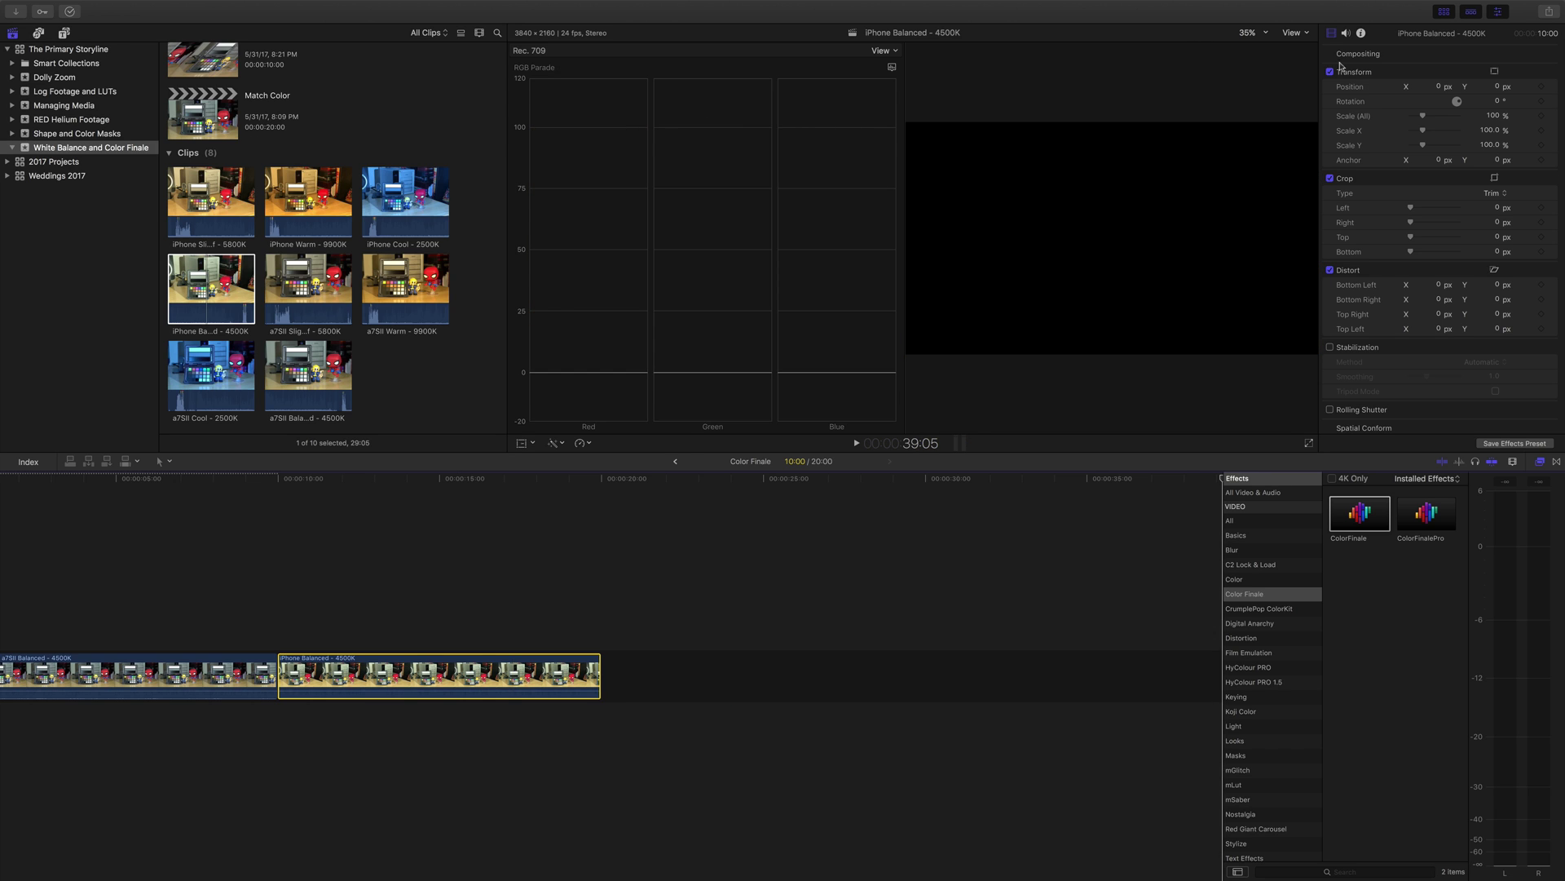
pyautogui.click(1452, 12)
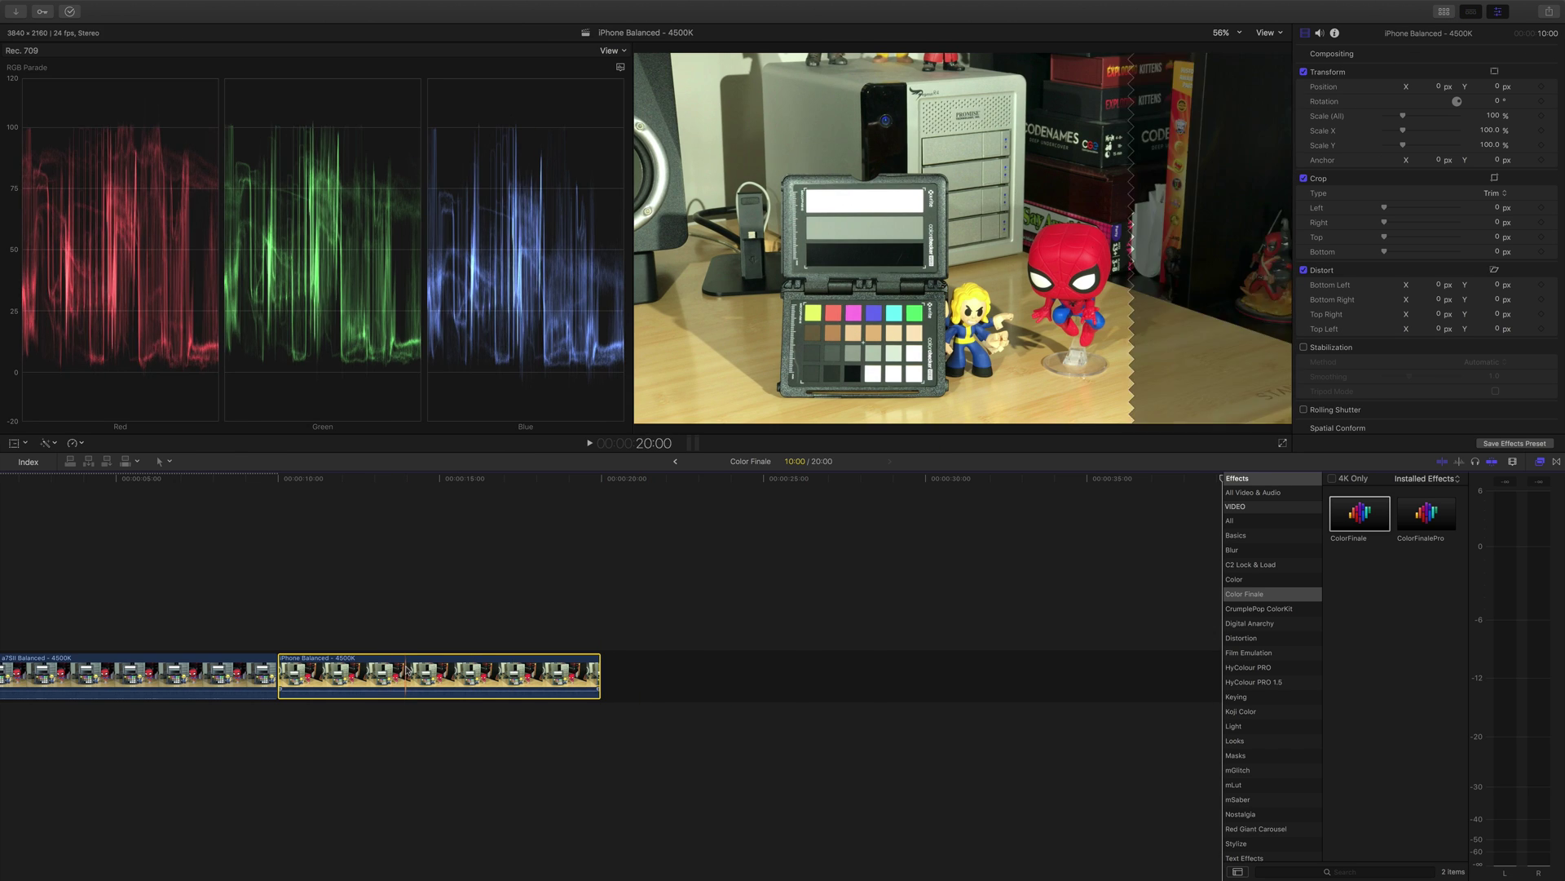
pyautogui.hscroll(-5, 405, 670)
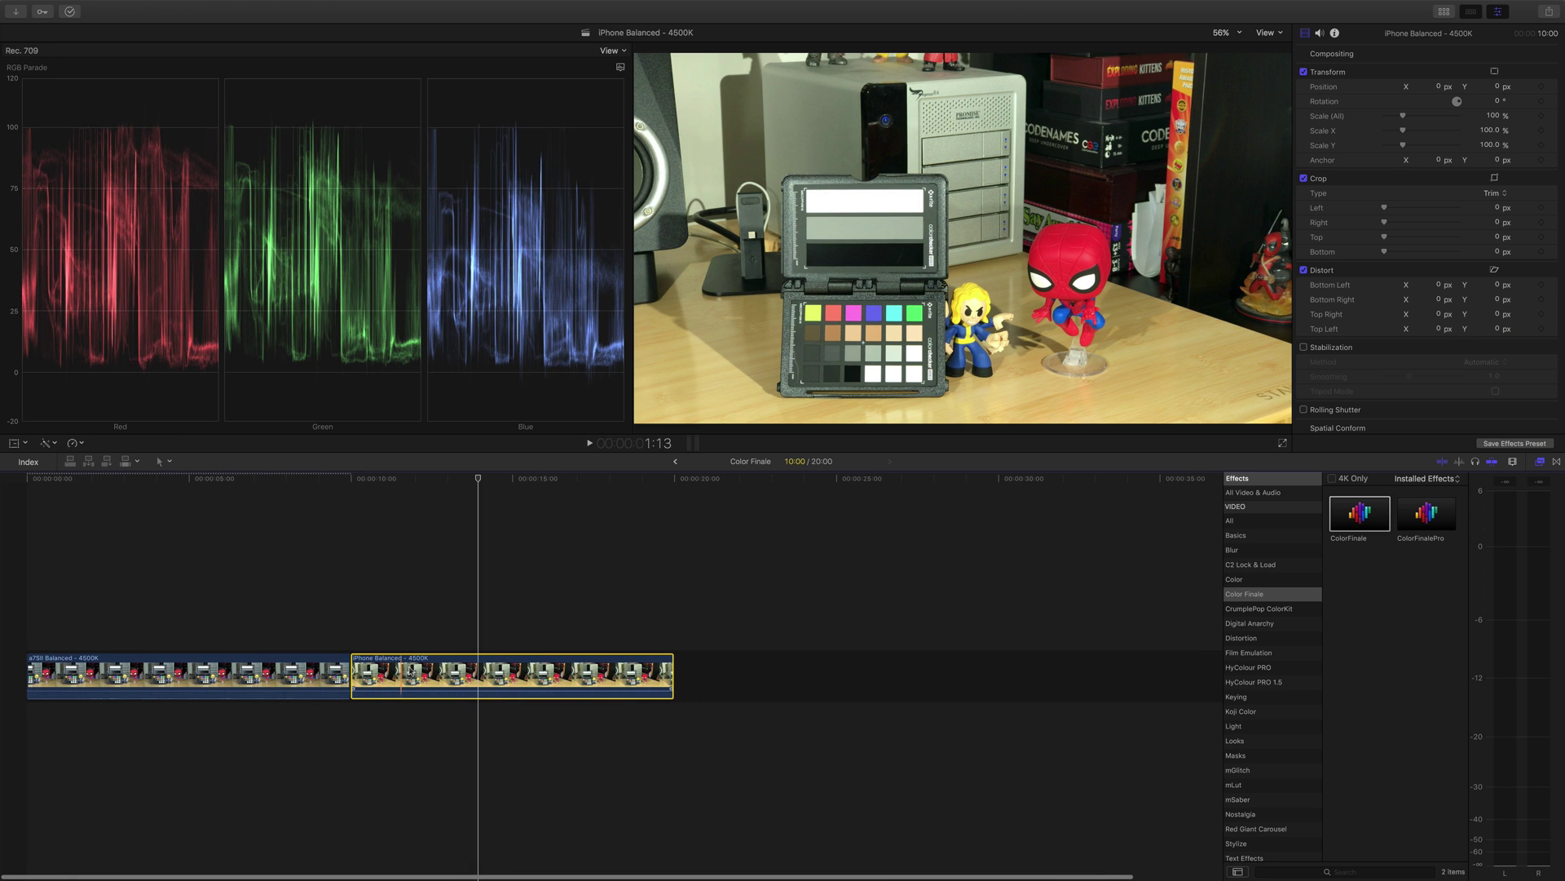
# - Apply the ColorFinale effect to the iPhone Balanced - 4500K clip and align its ColorChecker Passport Video chart grid with the colour checker
pyautogui.doubleClick(1358, 512)
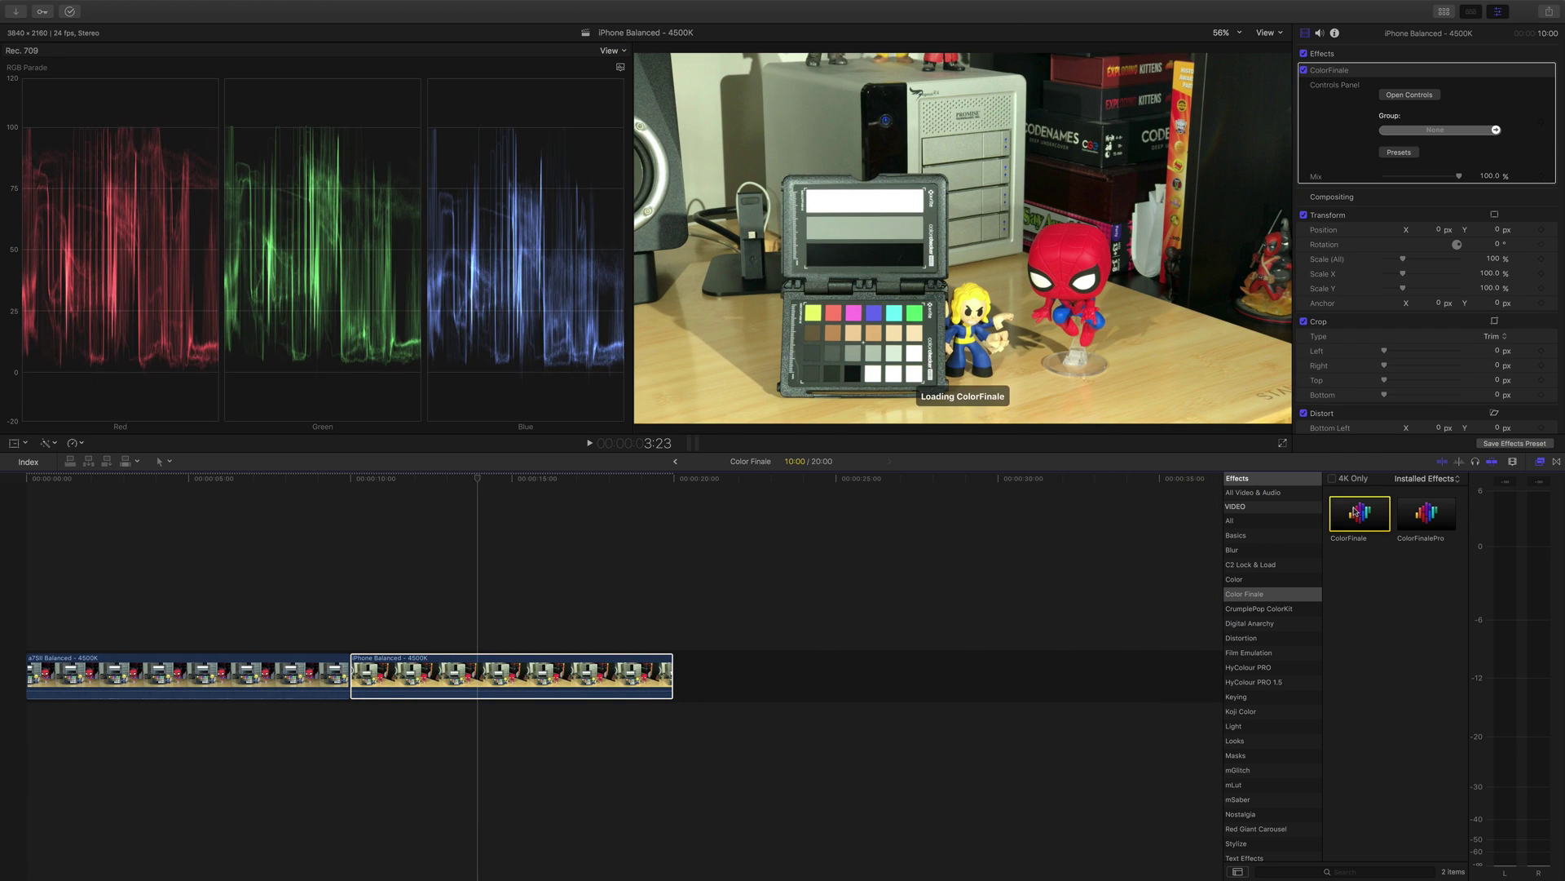
pyautogui.click(1393, 95)
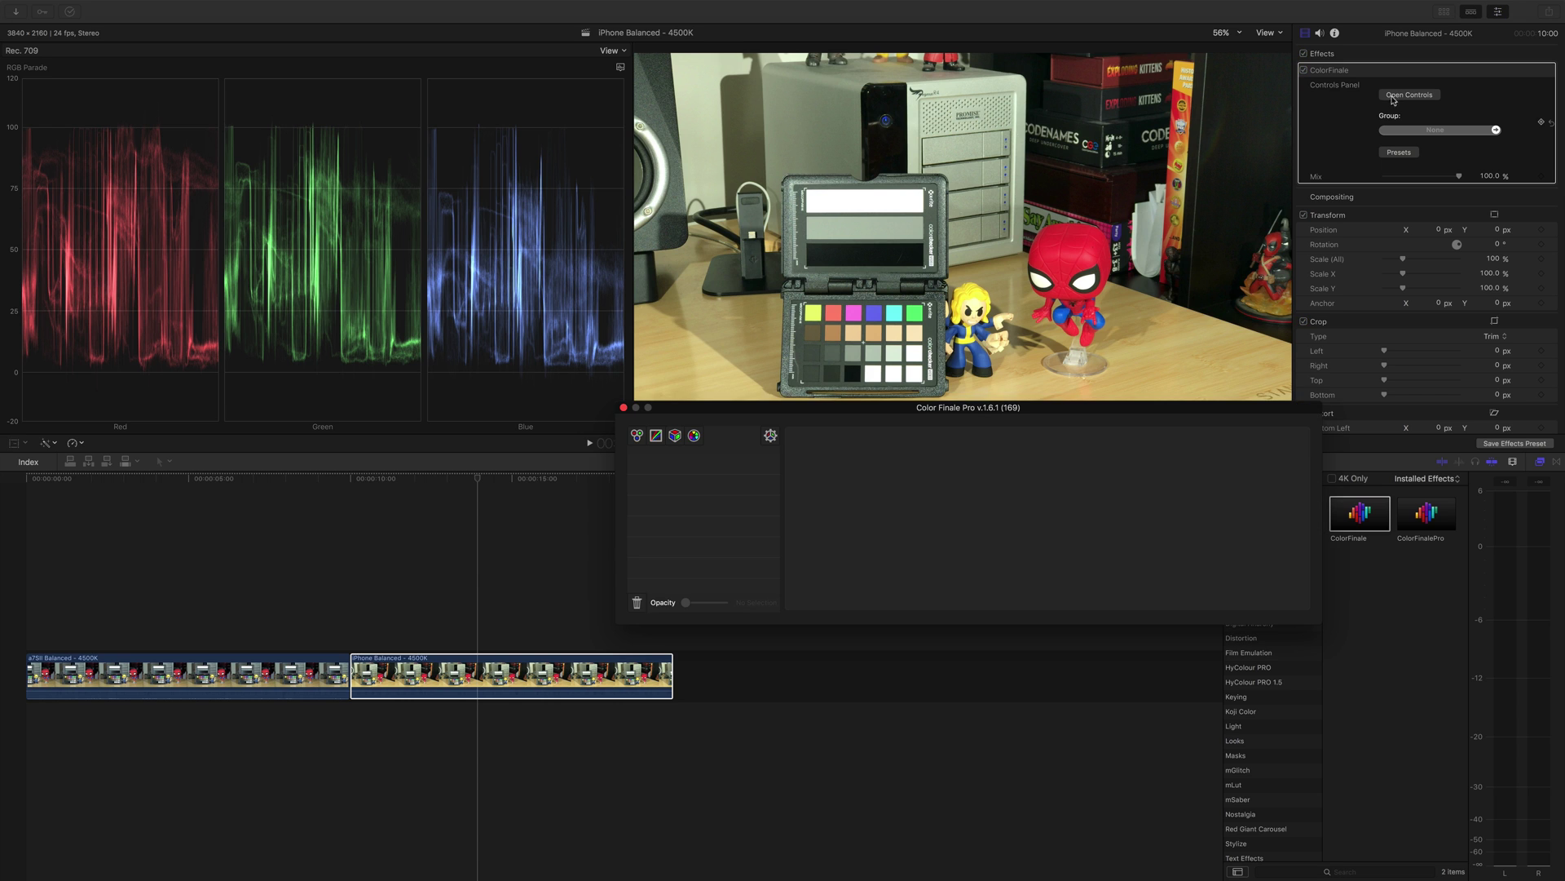
pyautogui.click(770, 436)
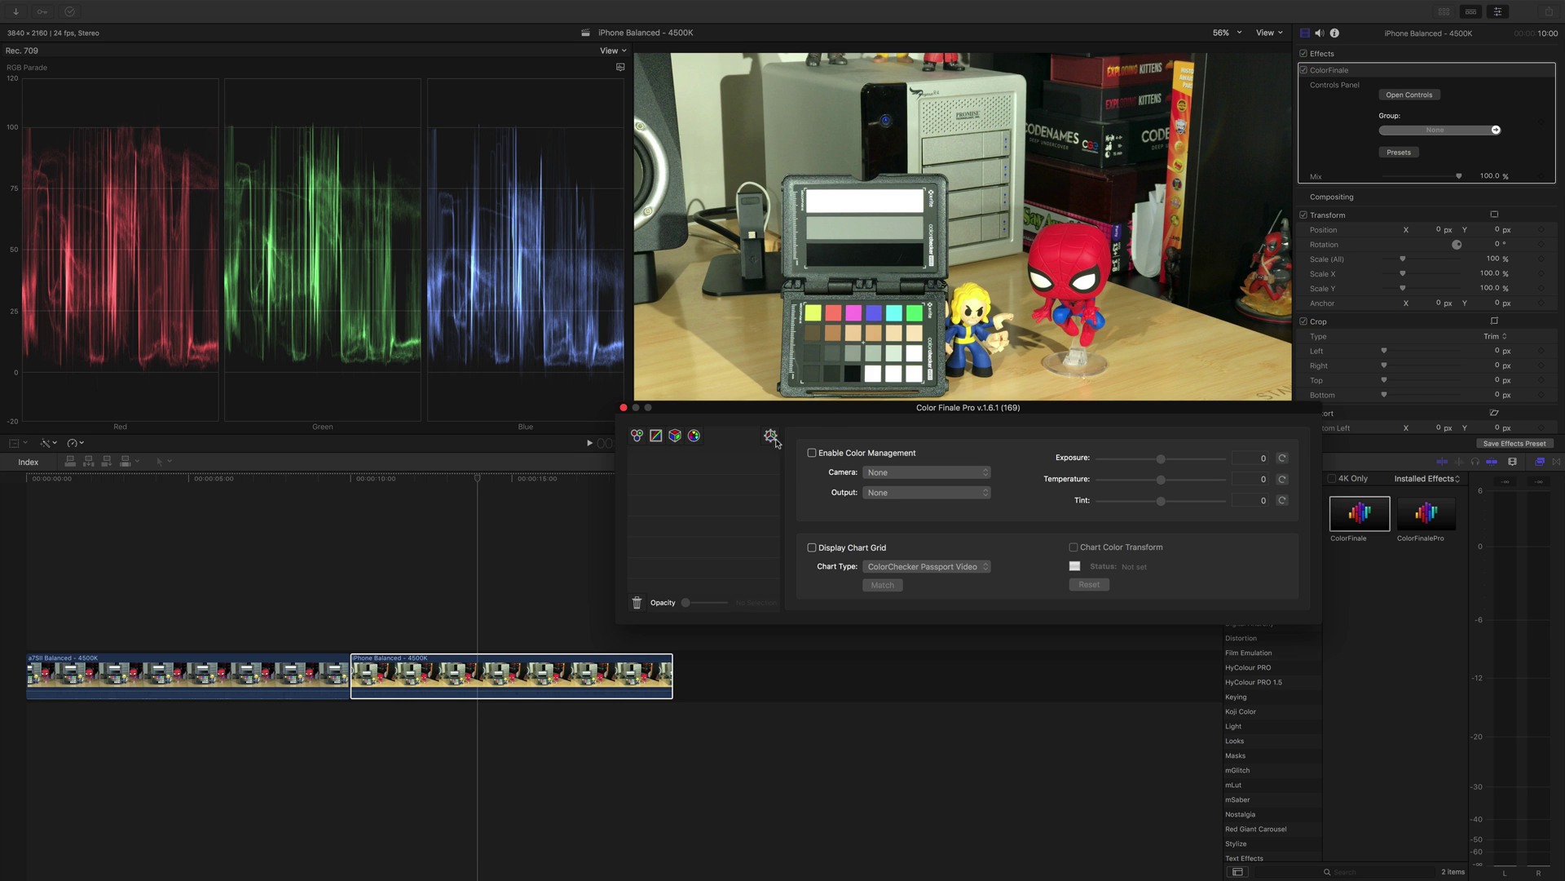
pyautogui.click(825, 550)
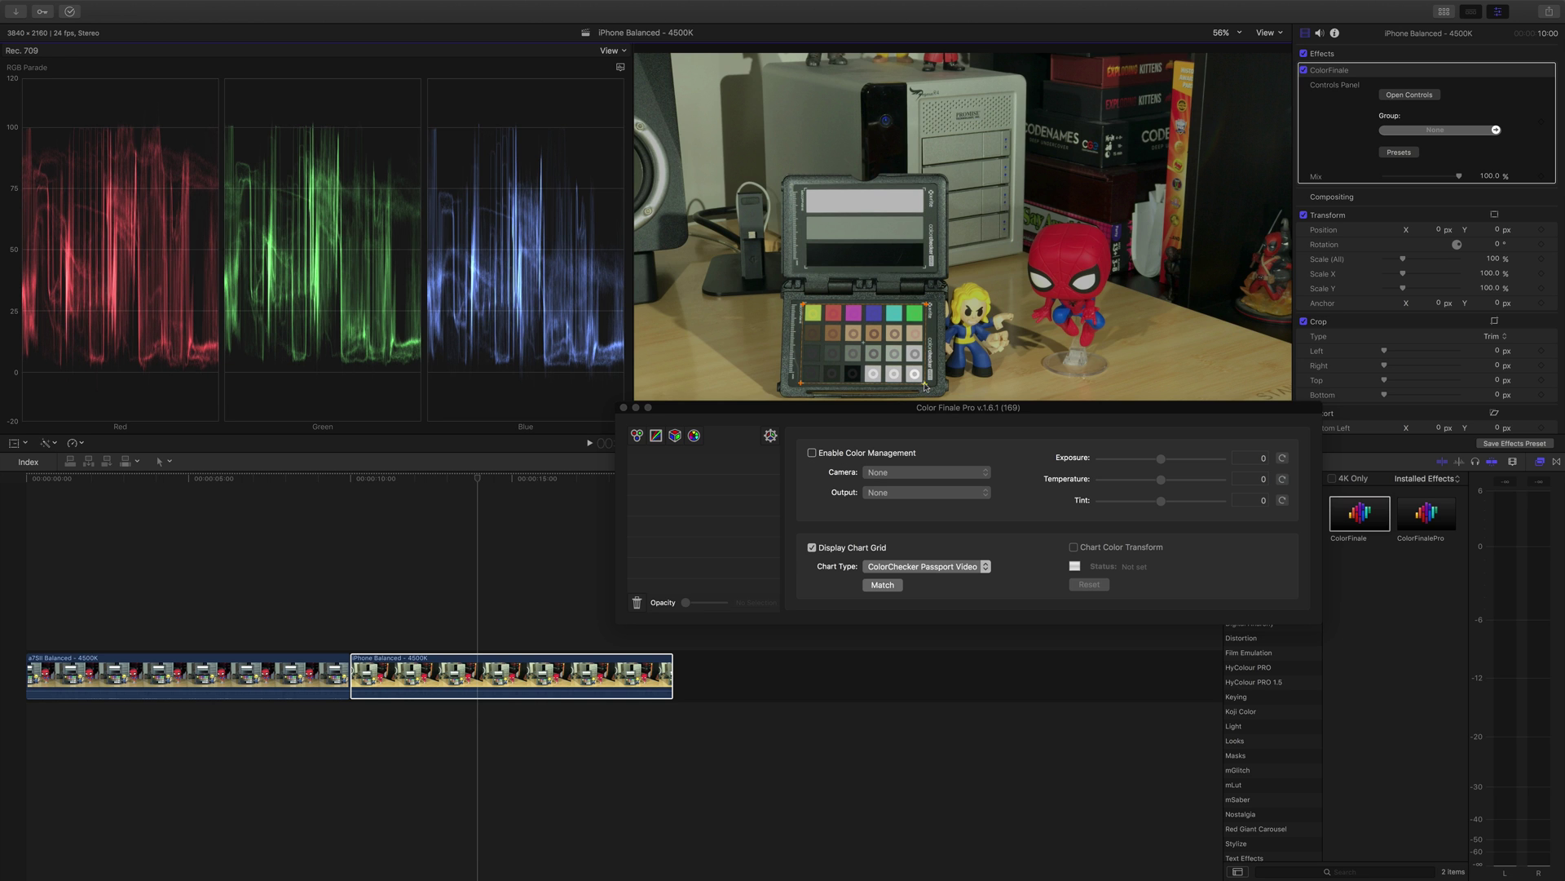
# - Match the iPhone Balanced clip's colours to the chart and compare the shot with the ColorFinale effect off and on
pyautogui.click(881, 585)
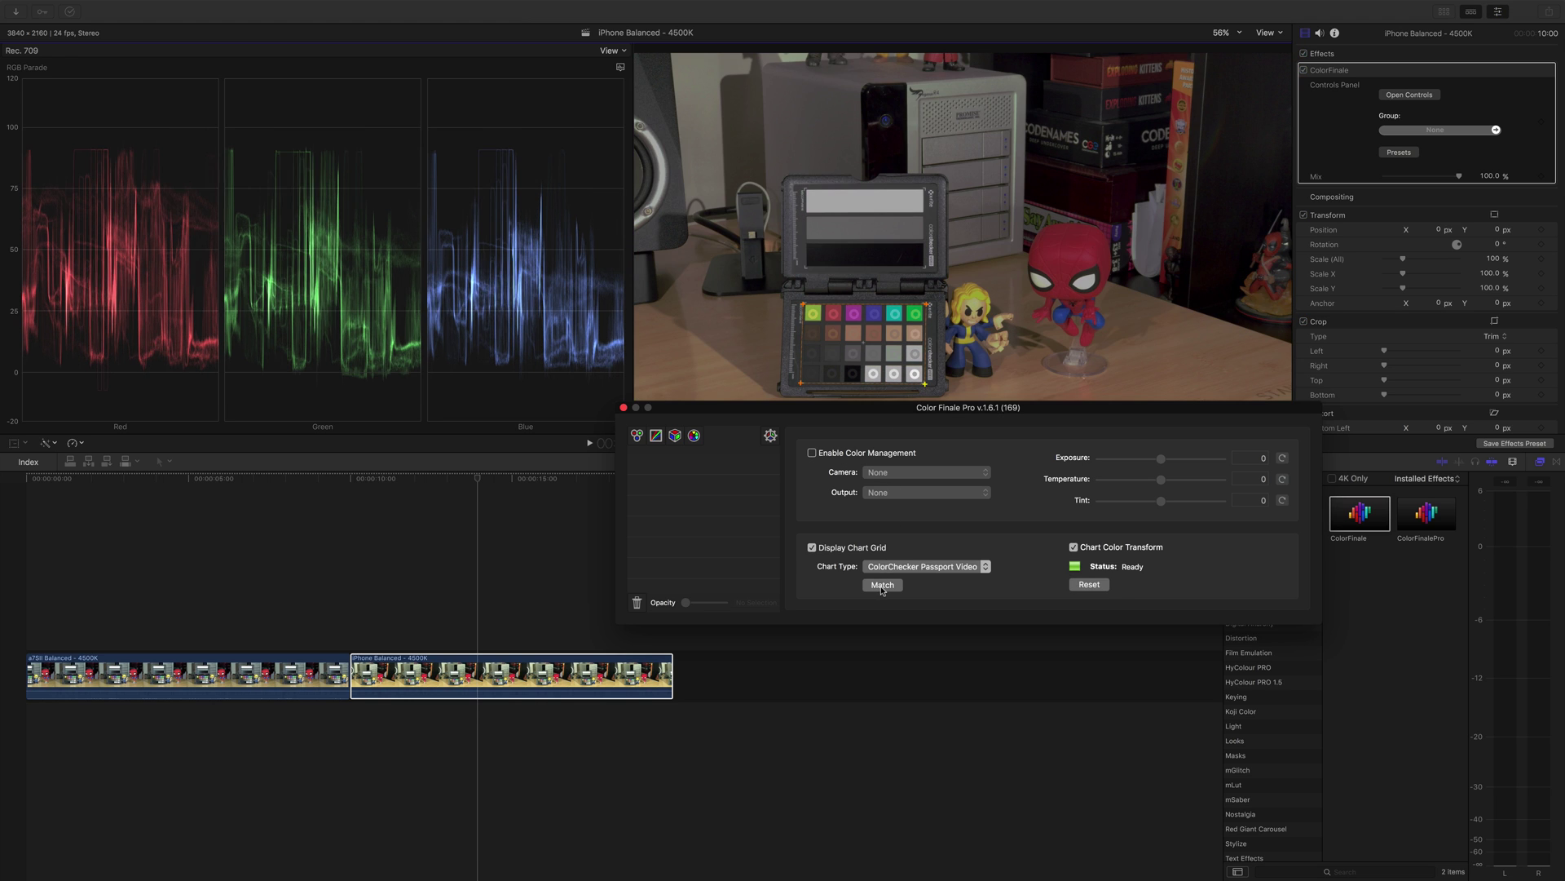
pyautogui.click(624, 407)
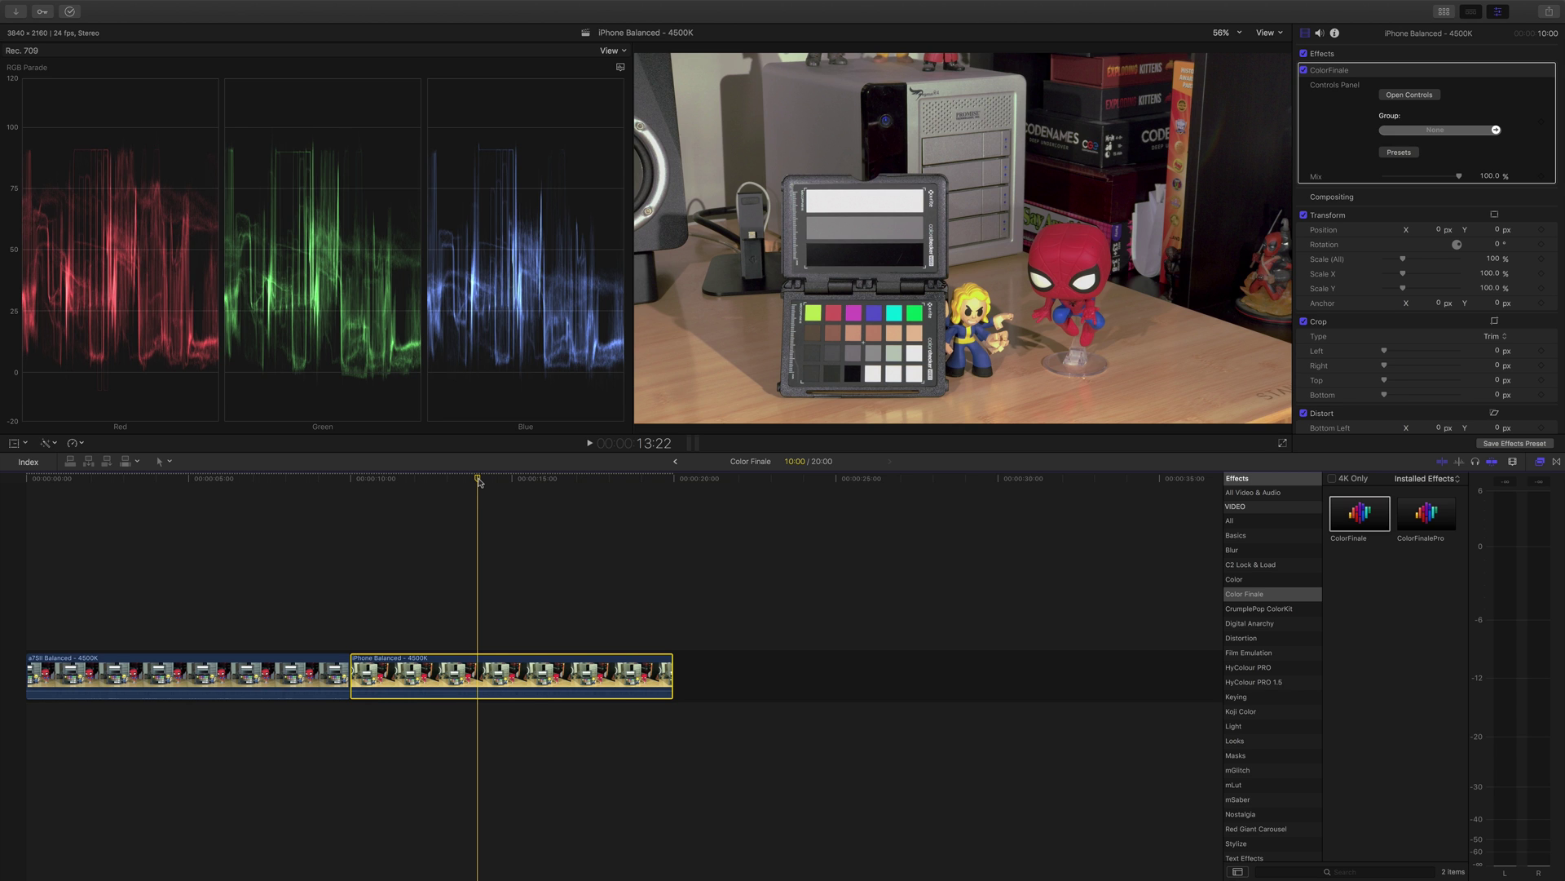
pyautogui.click(1304, 70)
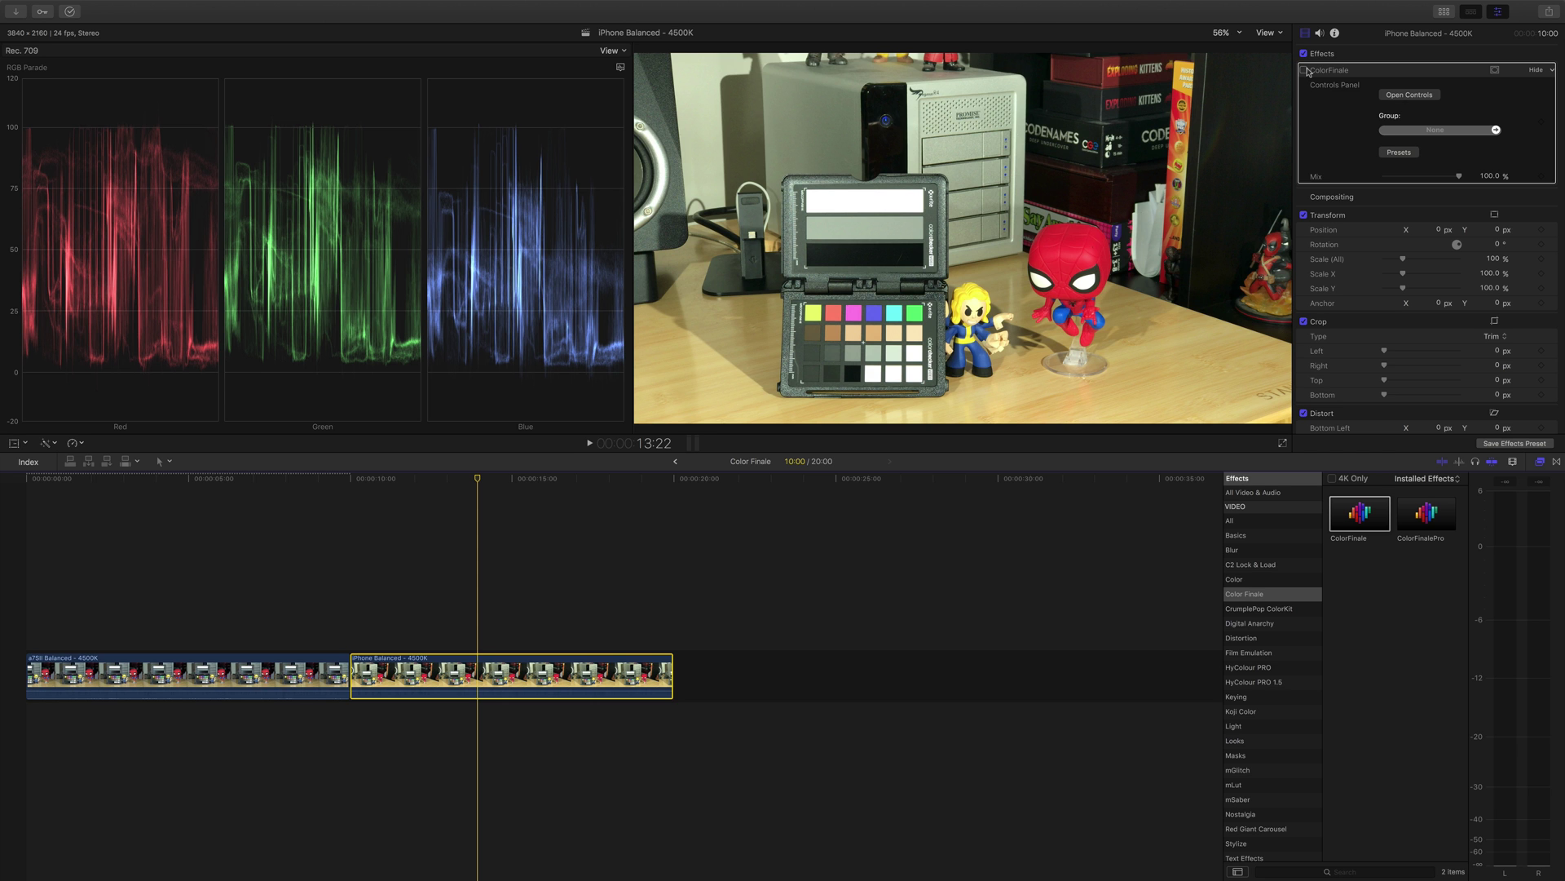
pyautogui.click(1305, 70)
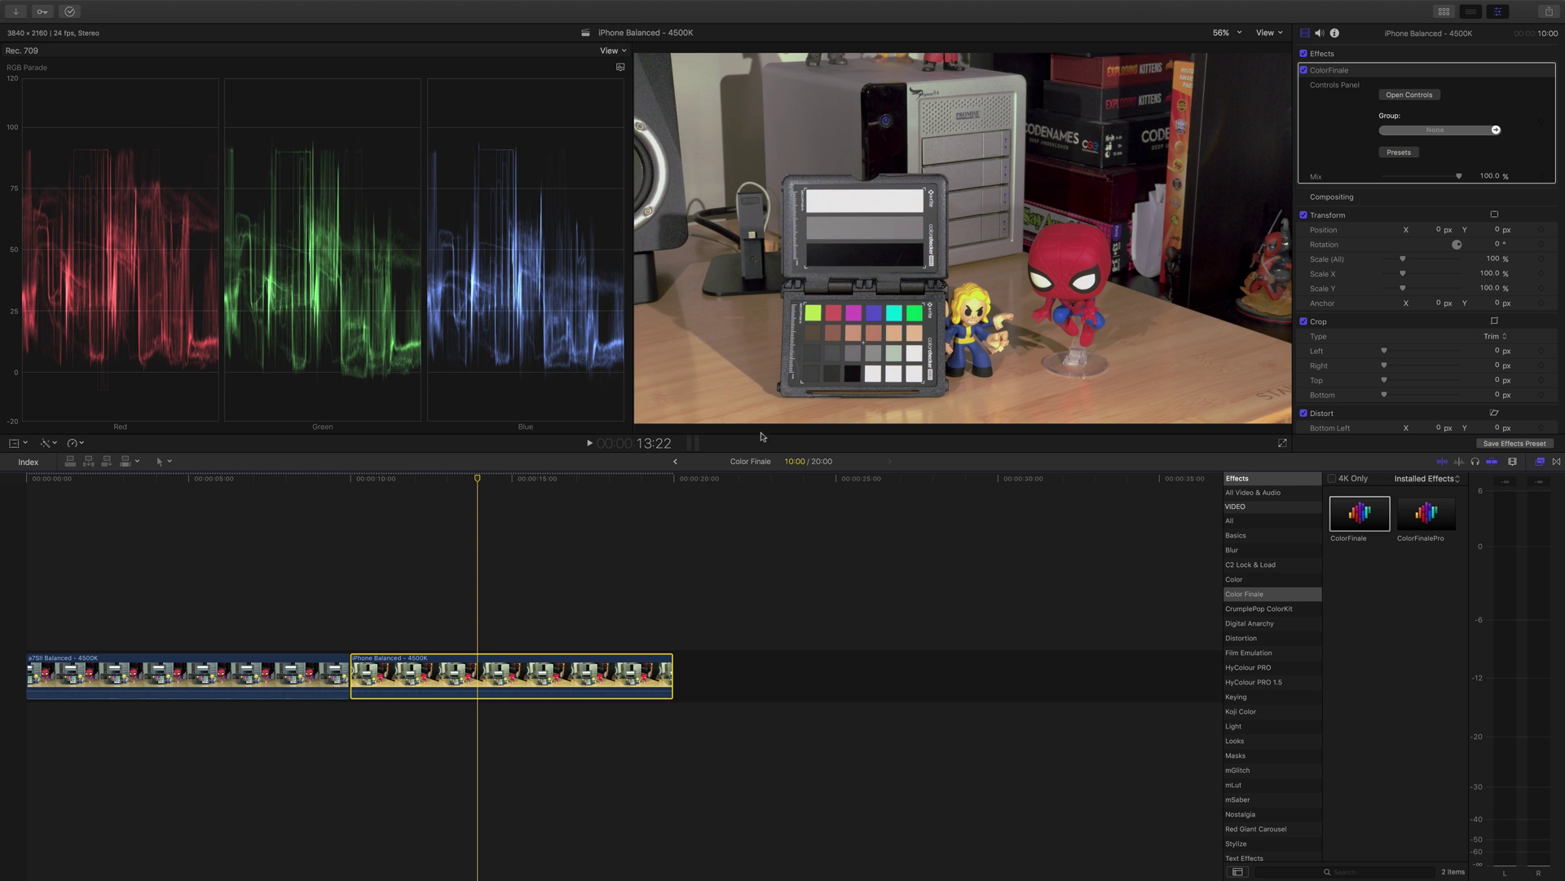